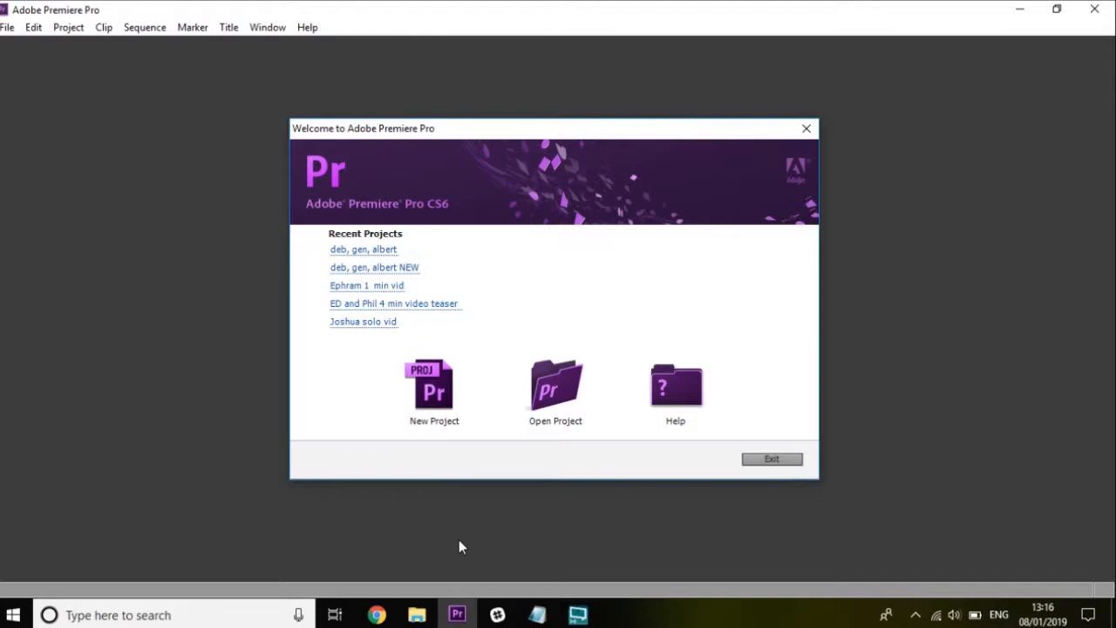
- Start a new project named "tutorial" and set its location to the "nice shots for tutorial" folder
left_click(454, 375)
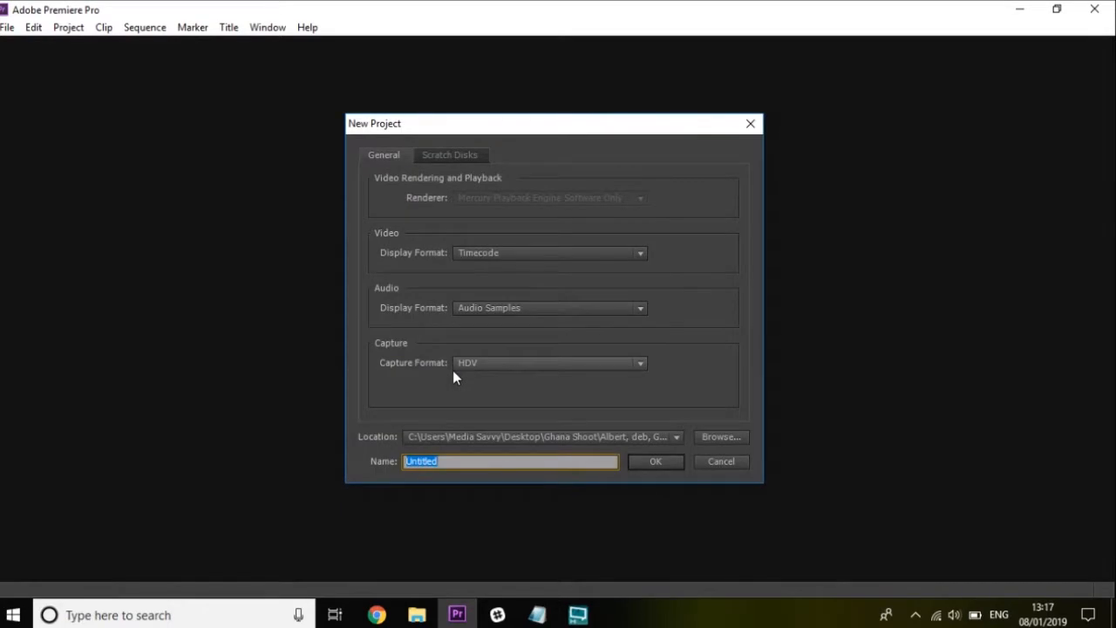
left_click(503, 461)
key("BackSpace")
key("BackSpace")
key("BackSpace")
key("BackSpace")
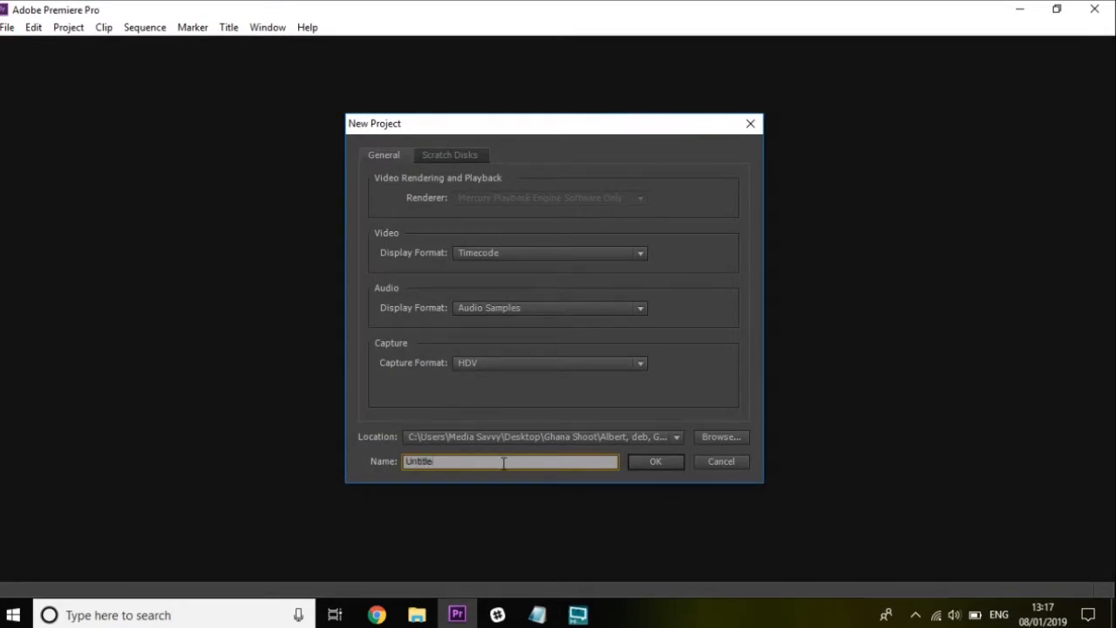
key("BackSpace")
key("BackSpace")
key("BackSpace")
key("BackSpace")
type("tutorial")
left_click(727, 440)
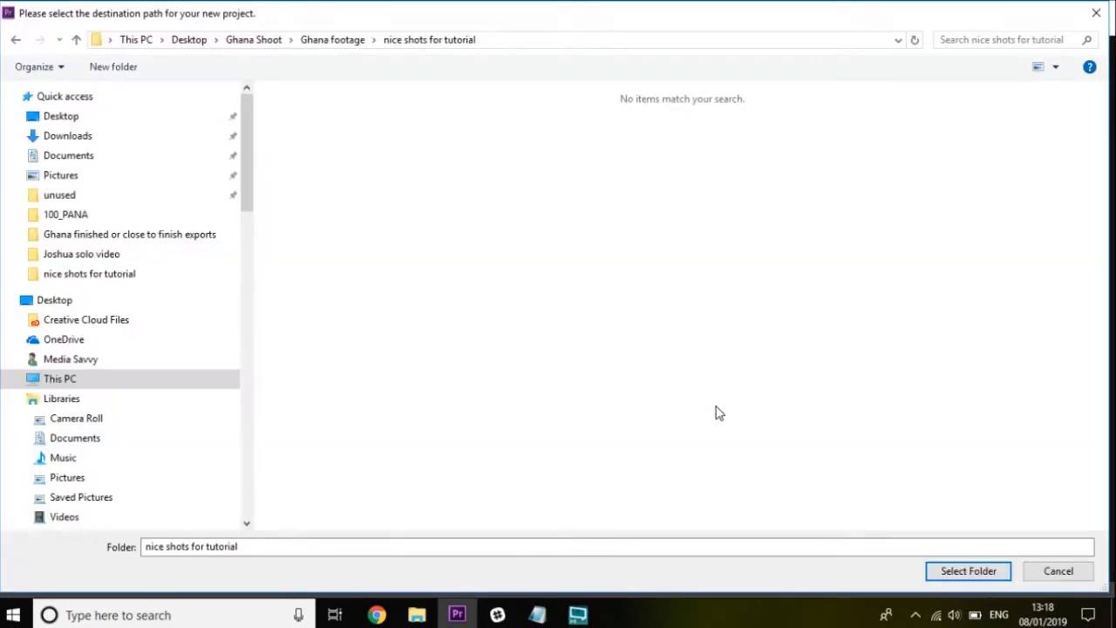
left_click(935, 572)
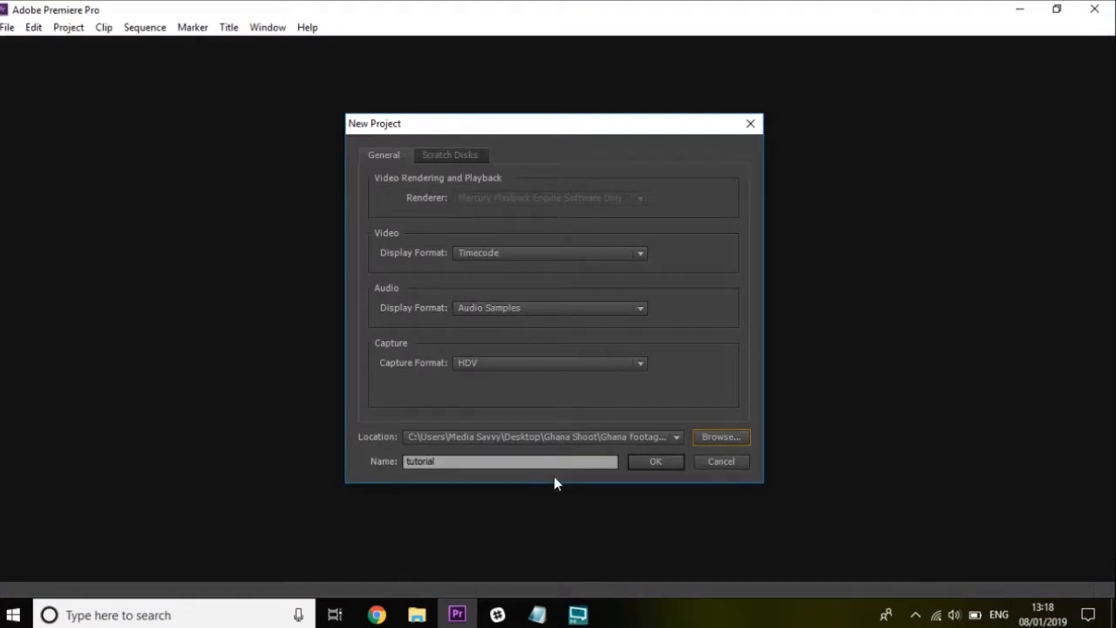
- Point the captured video, captured audio, video preview and audio preview scratch disks to "nice shots for tutorial" and create the project
left_click(471, 157)
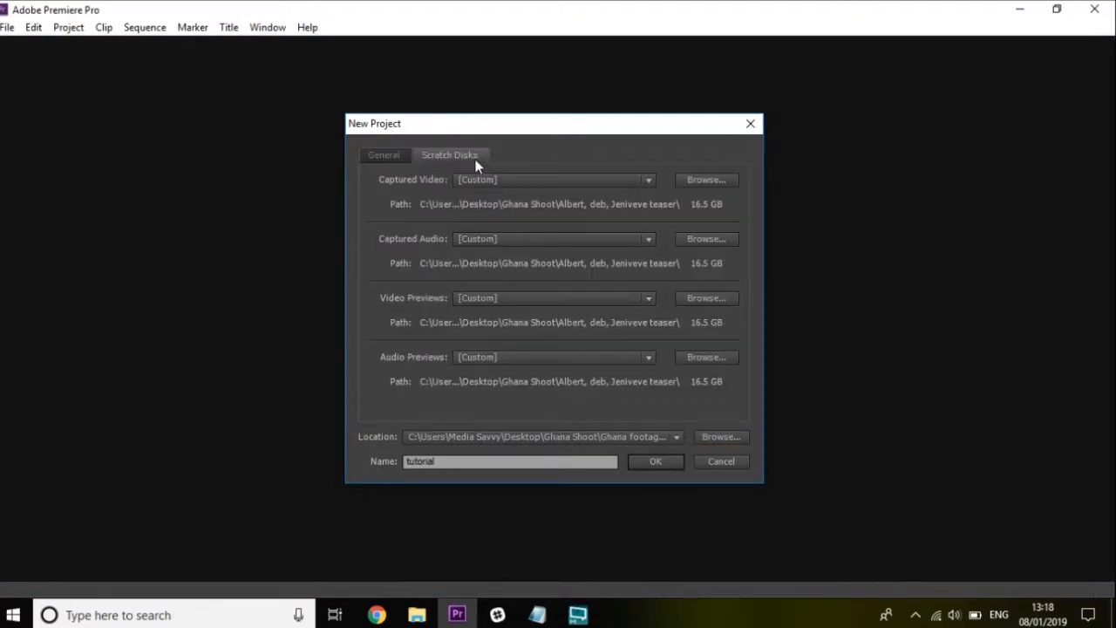
left_click(720, 179)
left_click(969, 570)
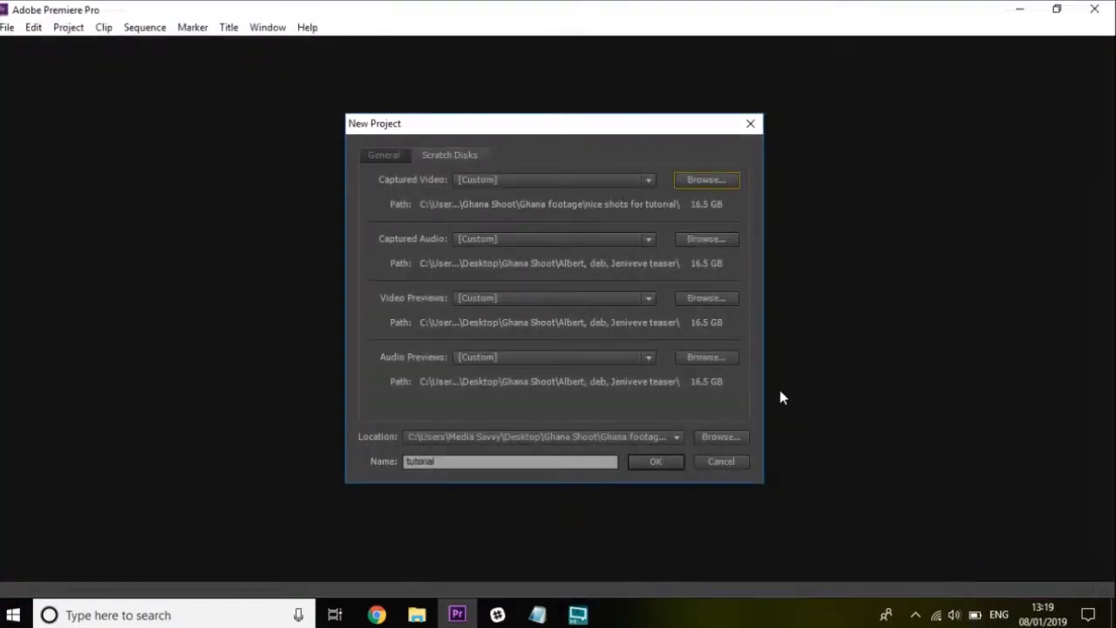
left_click(707, 239)
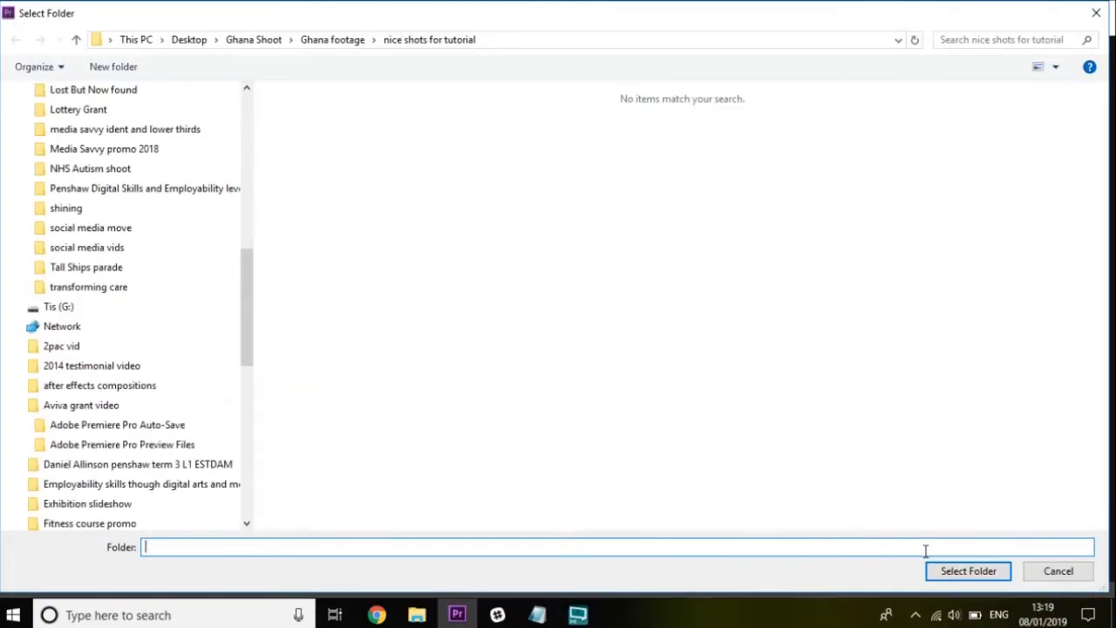
left_click(950, 573)
left_click(698, 299)
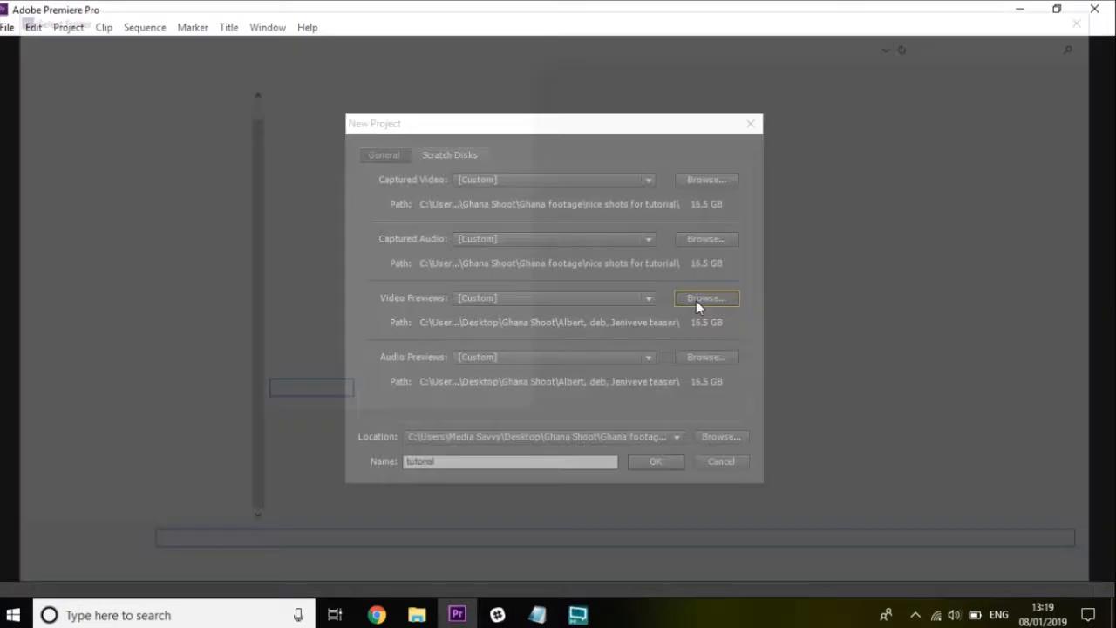
left_click(966, 571)
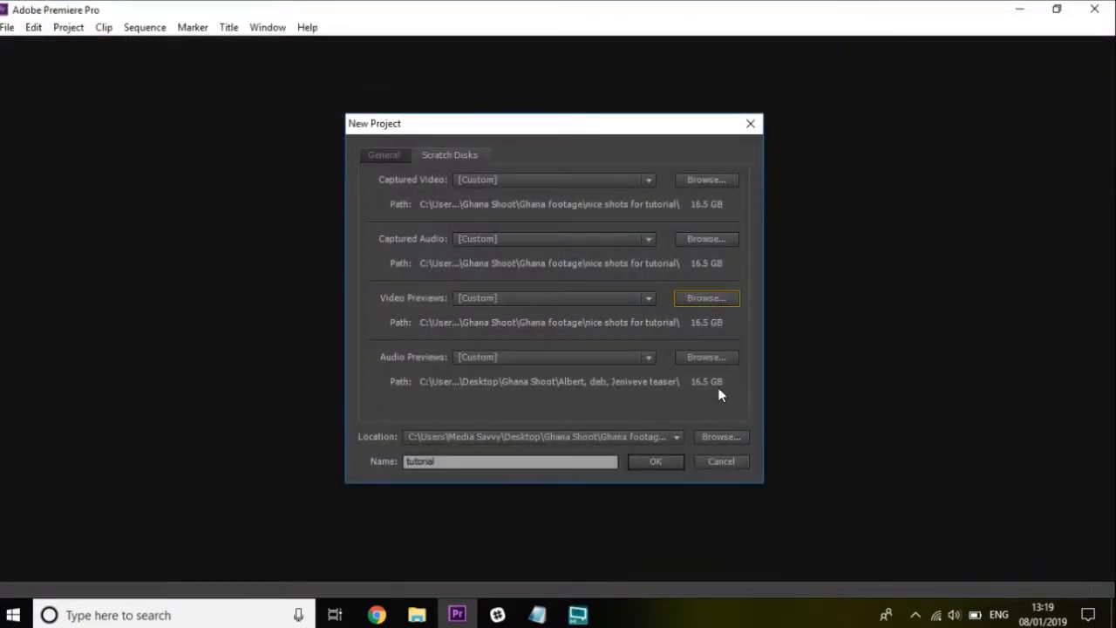
left_click(724, 359)
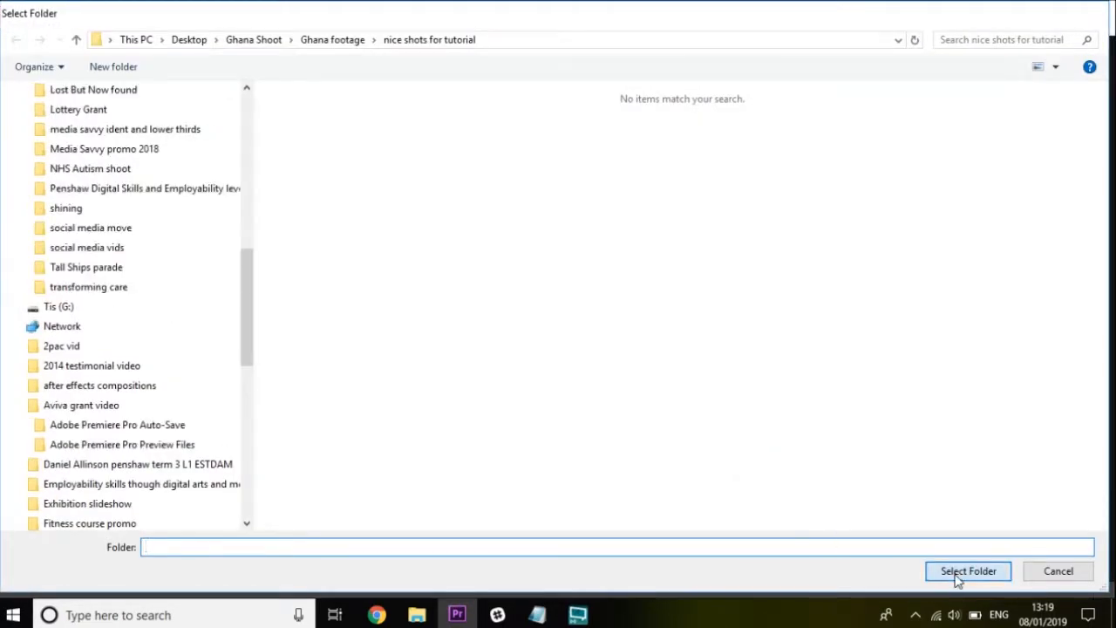
left_click(953, 574)
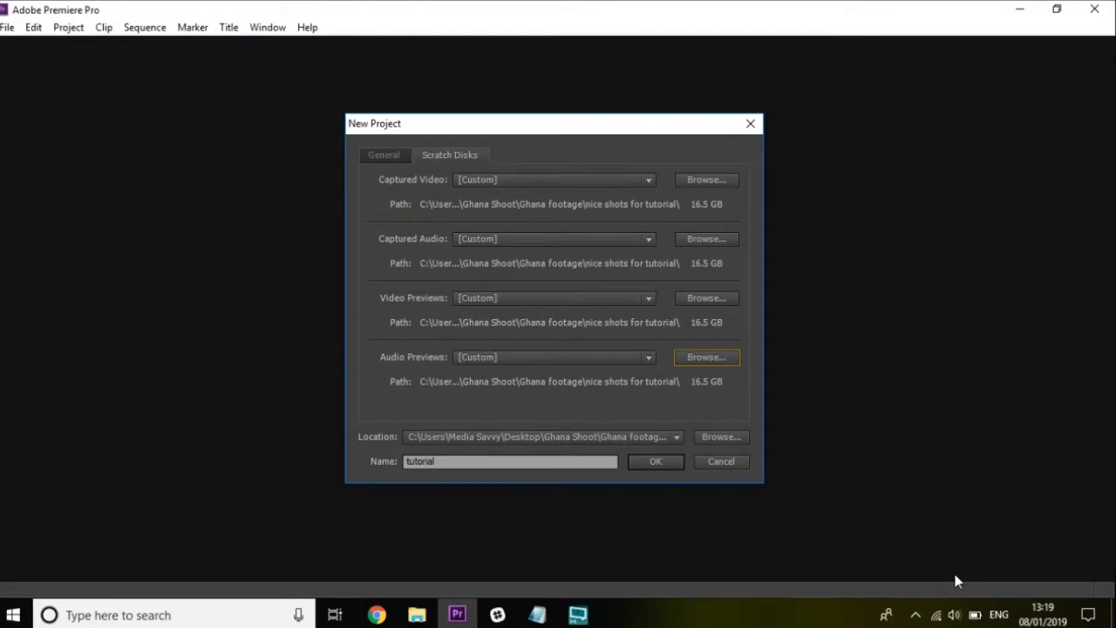
left_click(656, 461)
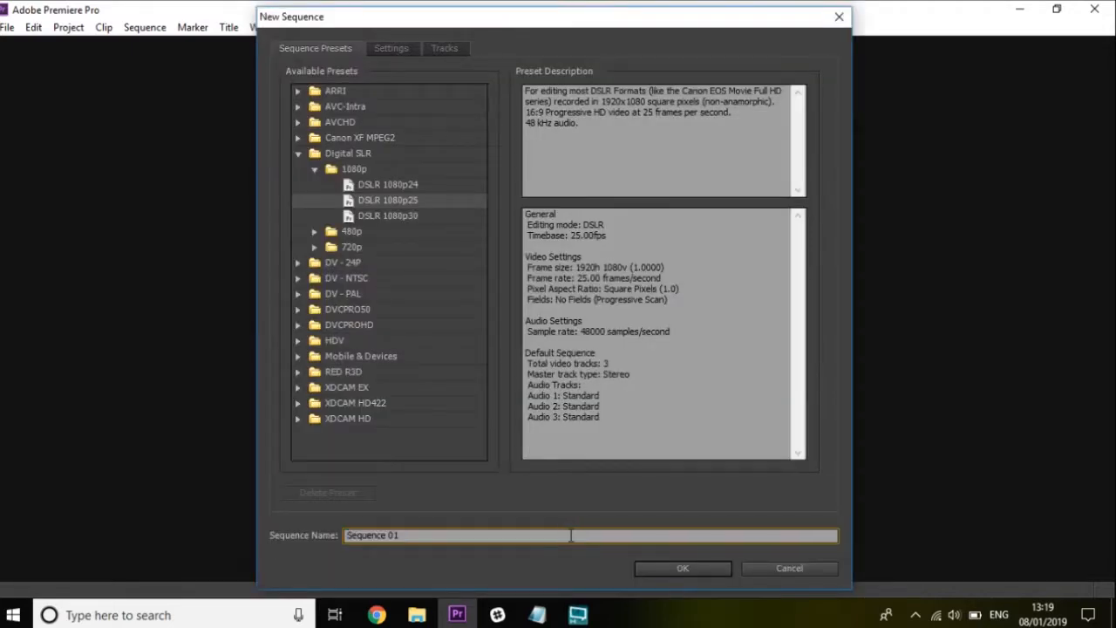
- Create the first sequence with the DSLR 1080p25 preset, naming it "tutorial one"
key("BackSpace")
key("BackSpace")
key("BackSpace")
key("BackSpace")
key("BackSpace")
key("BackSpace")
key("BackSpace")
key("BackSpace")
key("BackSpace")
key("BackSpace")
type("tutorial on3")
key("BackSpace")
type("e")
left_click(683, 565)
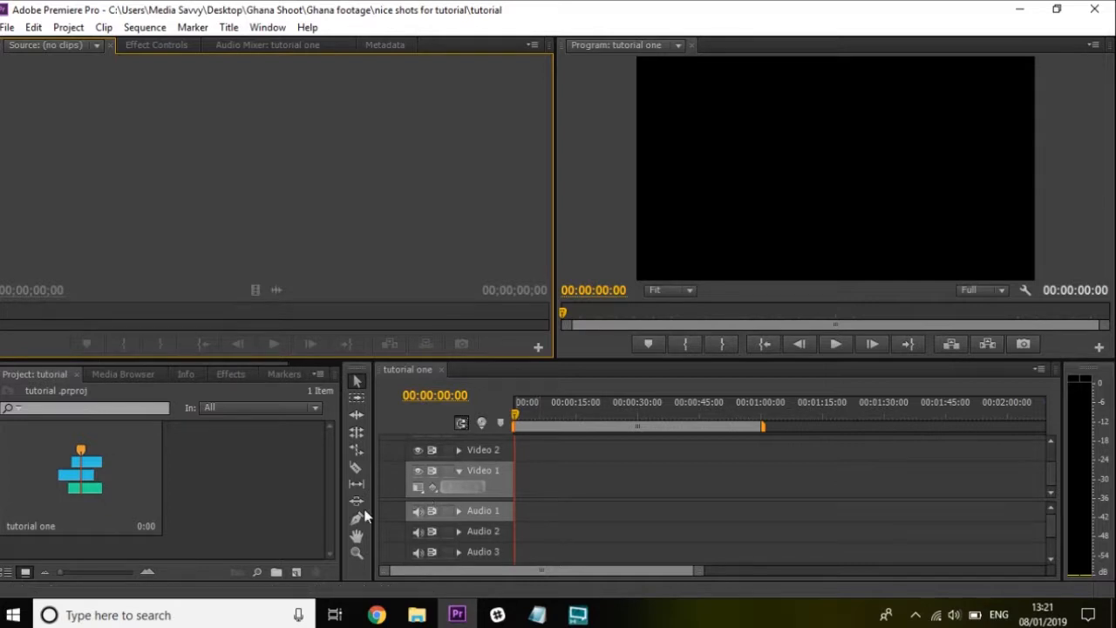
- Create a new bin in the project and name it "tutorial footage"
left_click(277, 571)
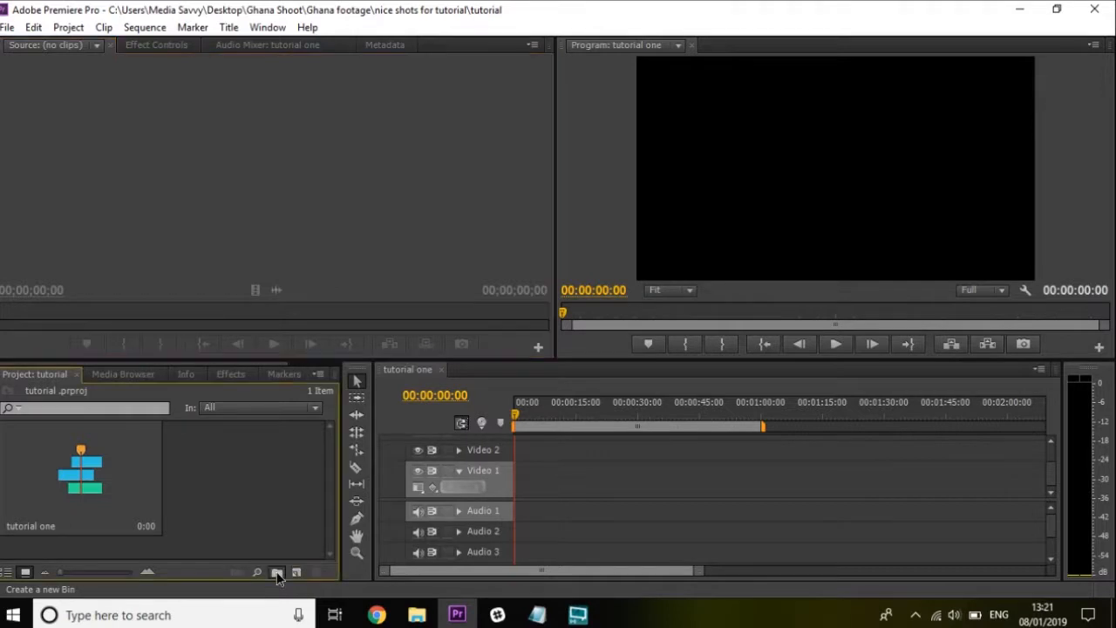
key("BackSpace")
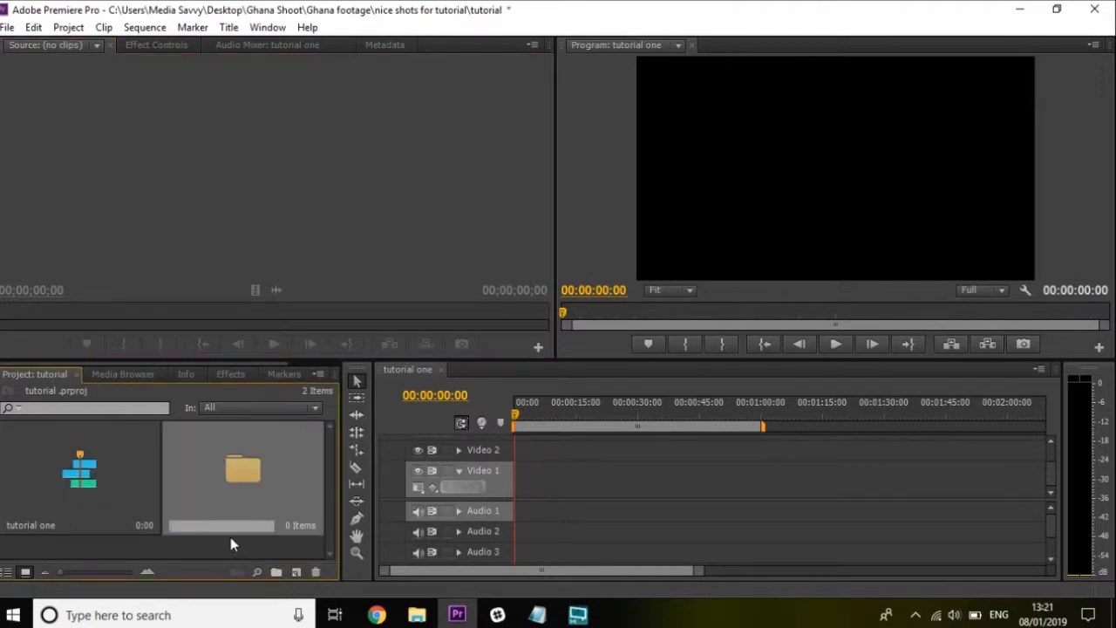
type("tutorial gootage")
key("Return")
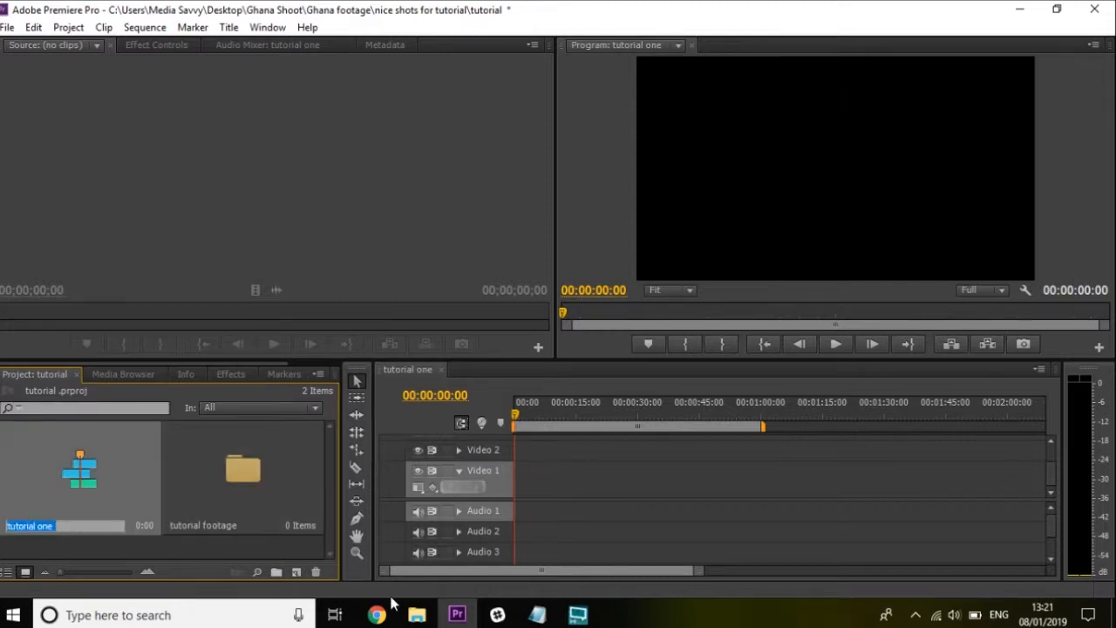
- Switch to File Explorer and import the video clips and MP3 from "nice shots for tutorial" into the "tutorial footage" bin
left_click(423, 608)
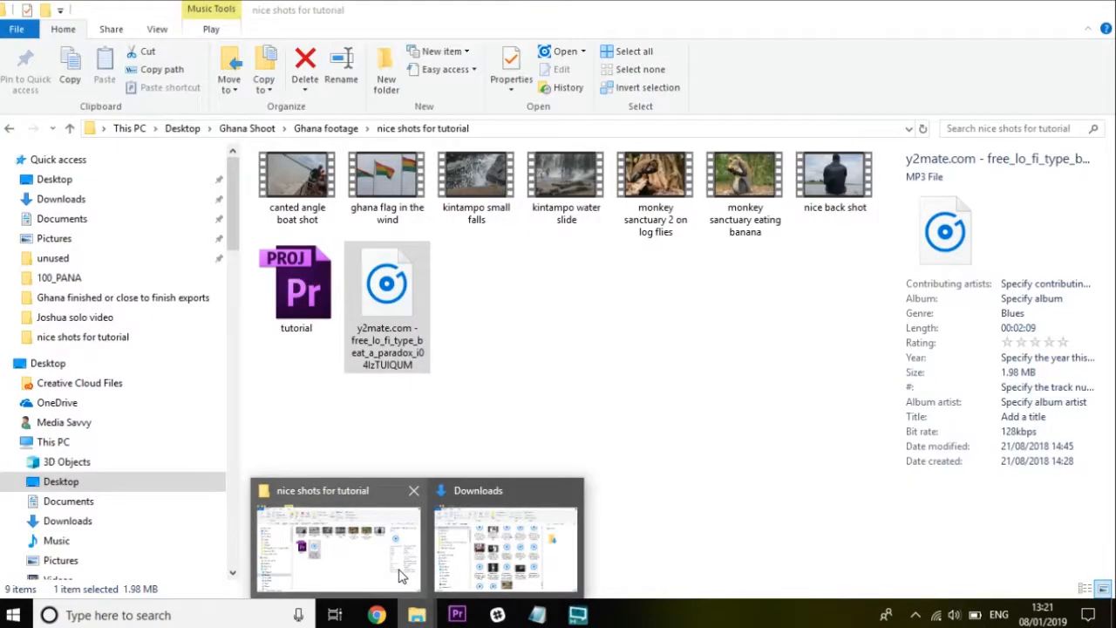
left_click(401, 576)
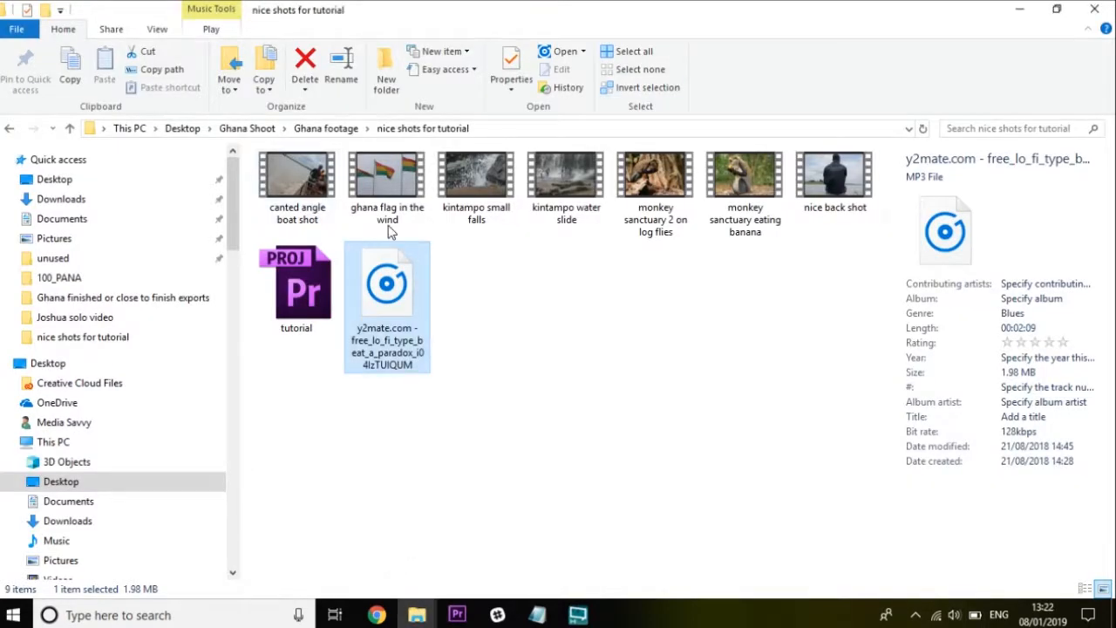
left_click(1055, 18)
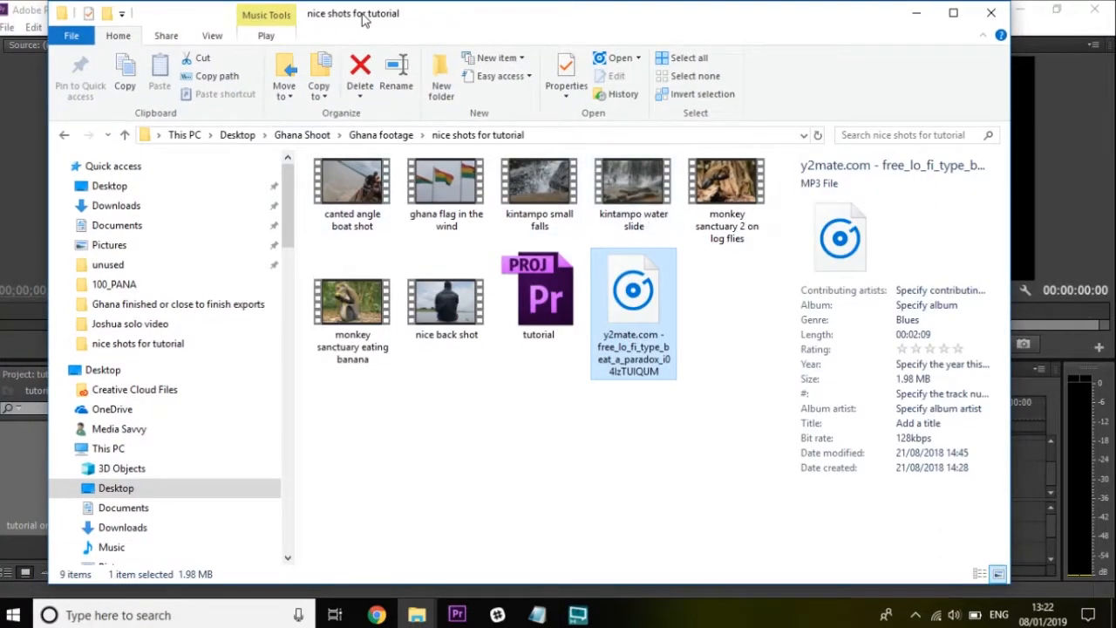
left_click_drag(476, 24, 746, 84)
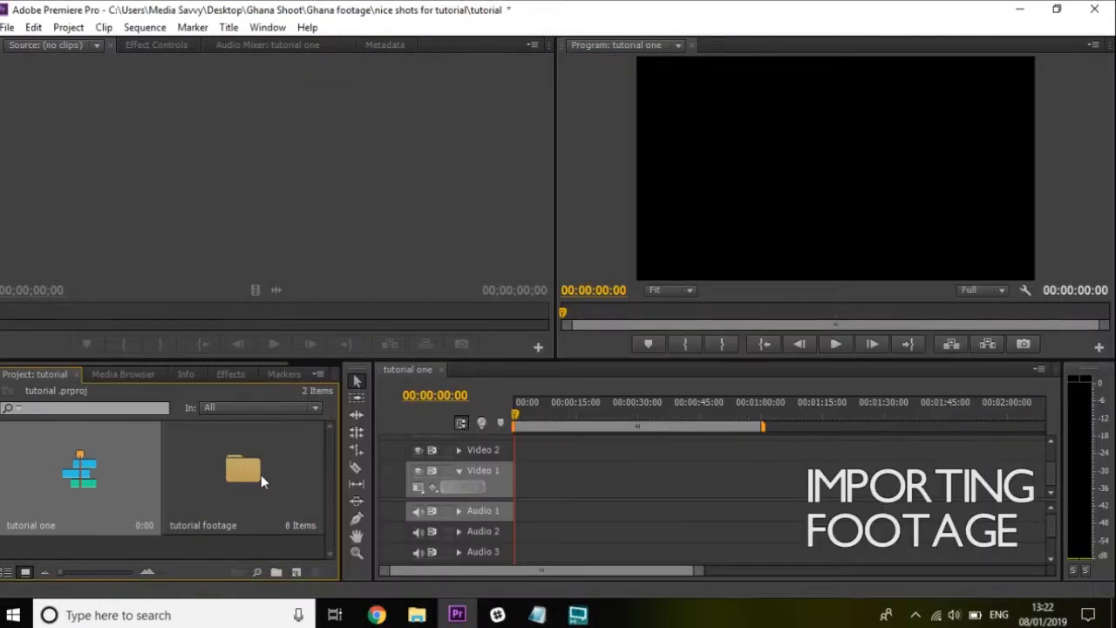
- Load "ghana flag in the wind.MOV" from the "tutorial footage" bin into the source monitor and close the bin
double_click(261, 474)
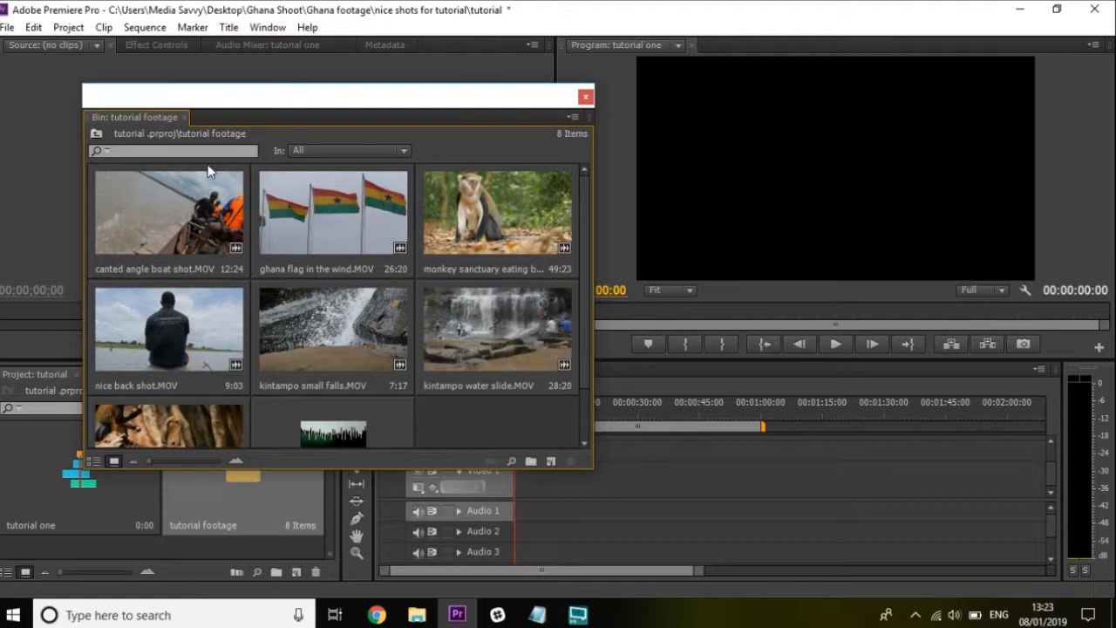
double_click(342, 236)
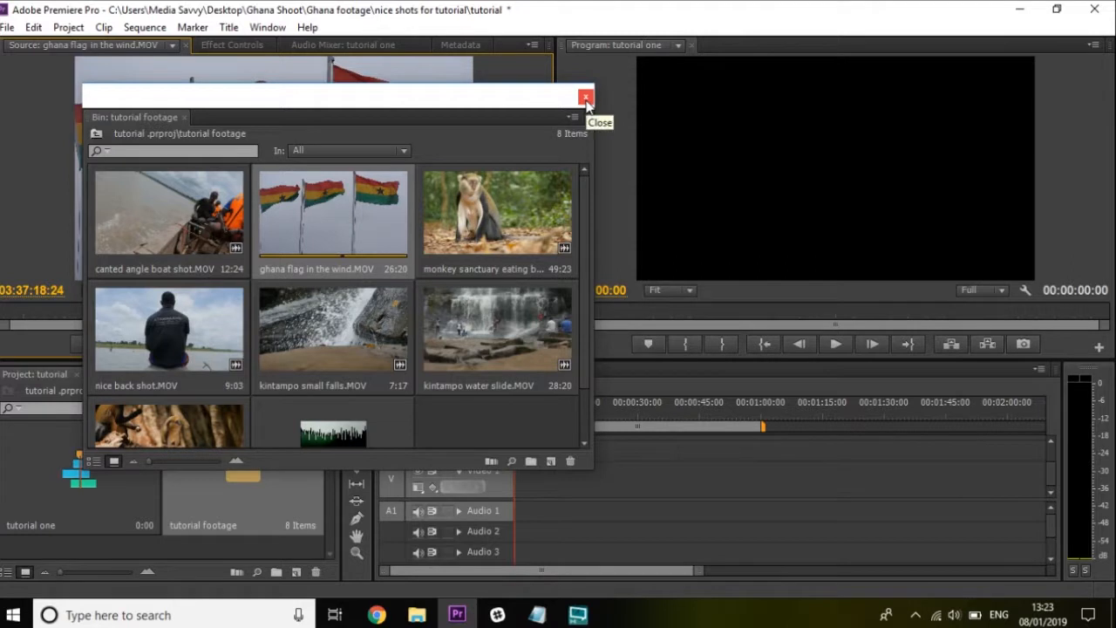
left_click(586, 98)
- Mark an in point at 03:37:07:03 and an out point at 03:37:17:49 on the flag clip
left_click_drag(300, 309, 63, 338)
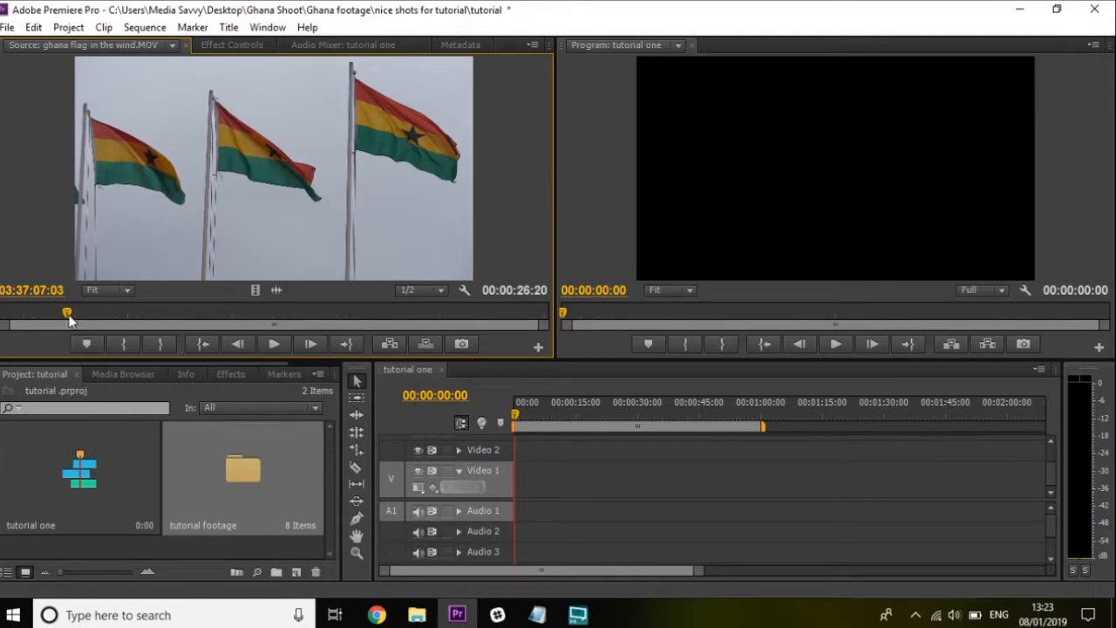
key("i")
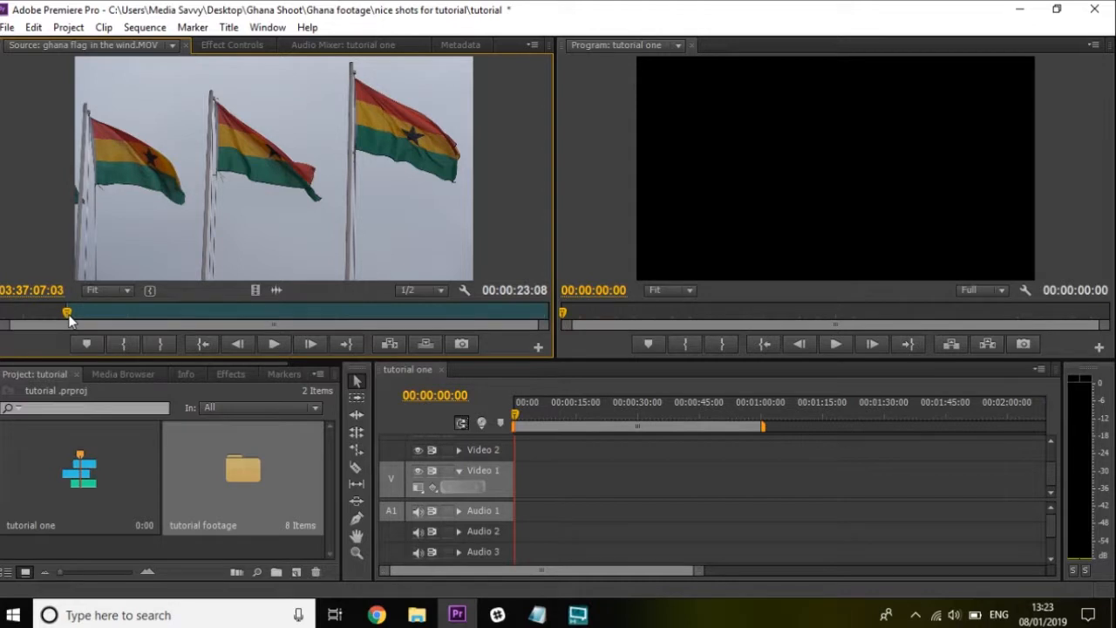
left_click_drag(68, 316, 297, 315)
key("o")
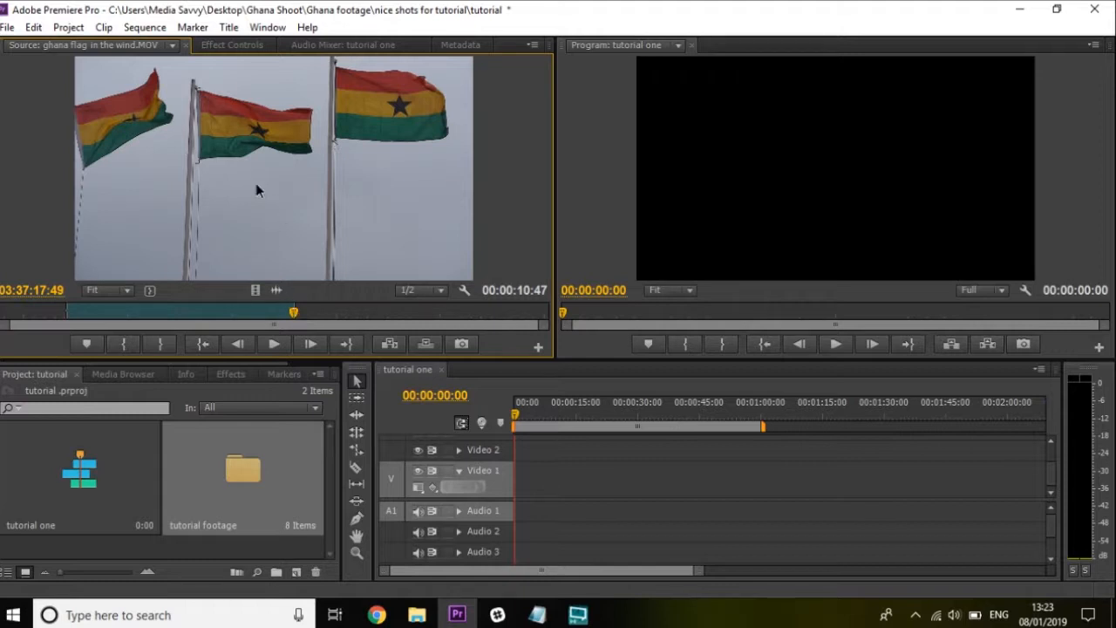
- Place the marked flag clip on Video 1 starting at about 00:00:03:40 and move the playhead to its start
left_click_drag(283, 222, 548, 489)
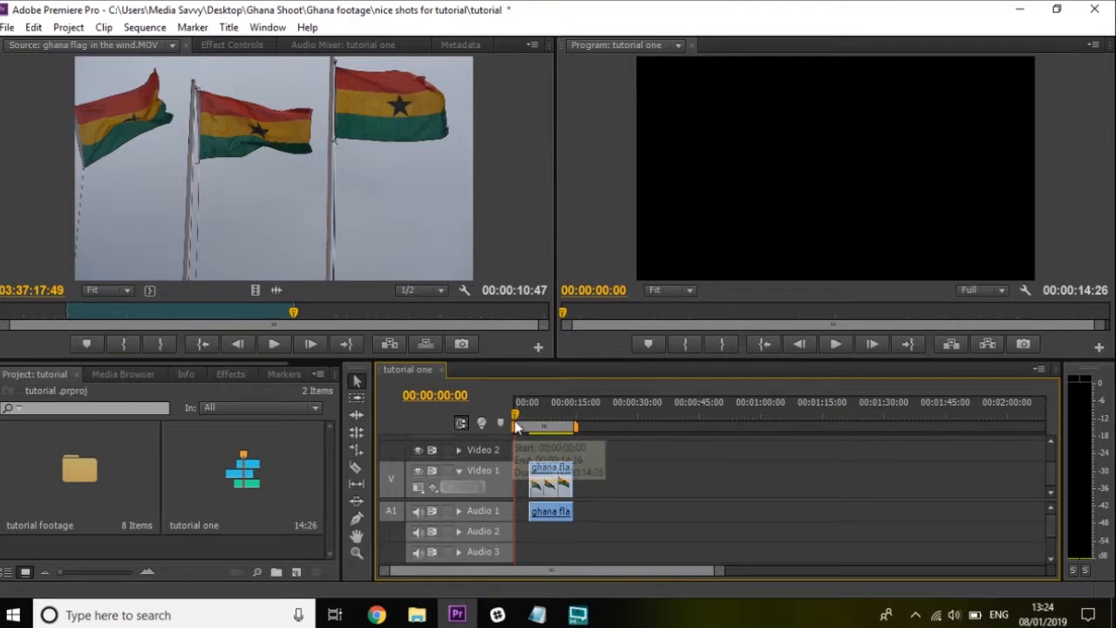
mouse_move(517, 424)
left_mouse_down()
mouse_move(564, 424)
mouse_move(530, 424)
left_mouse_up()
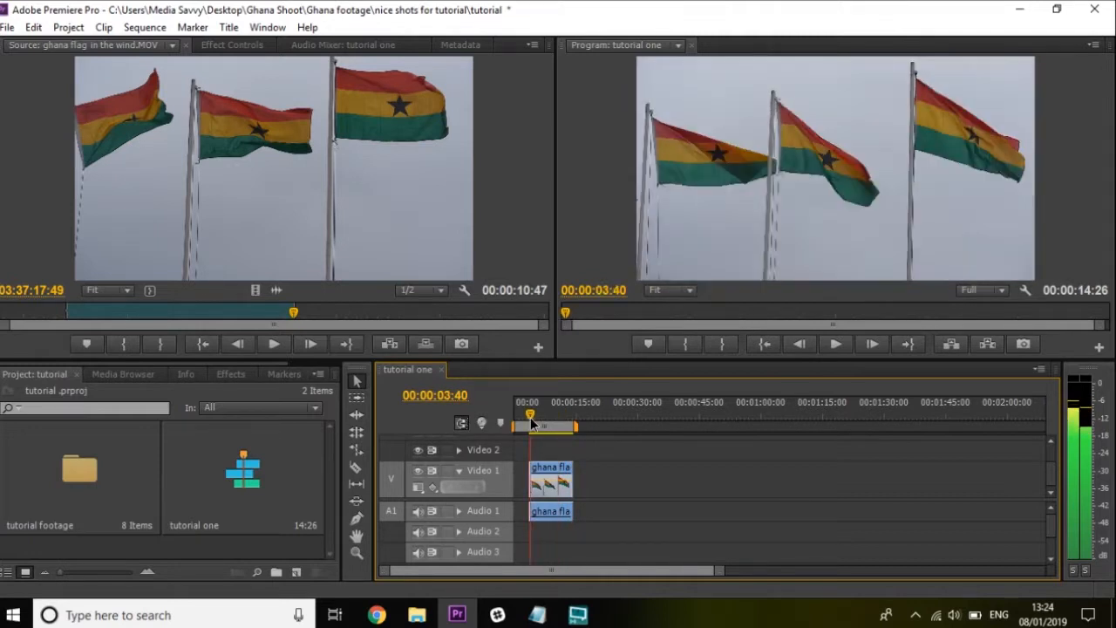
- Add the monkey eating banana, nice back shot, kintampo small falls and kintampo water slide clips to Video 1 after the flag clip
double_click(70, 480)
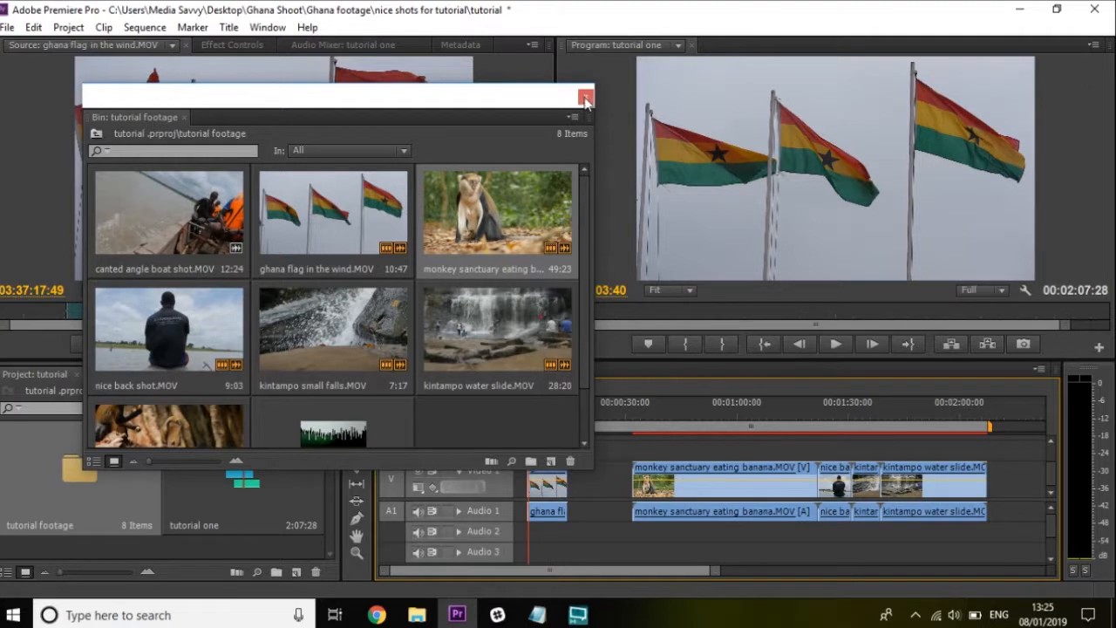
left_click(585, 96)
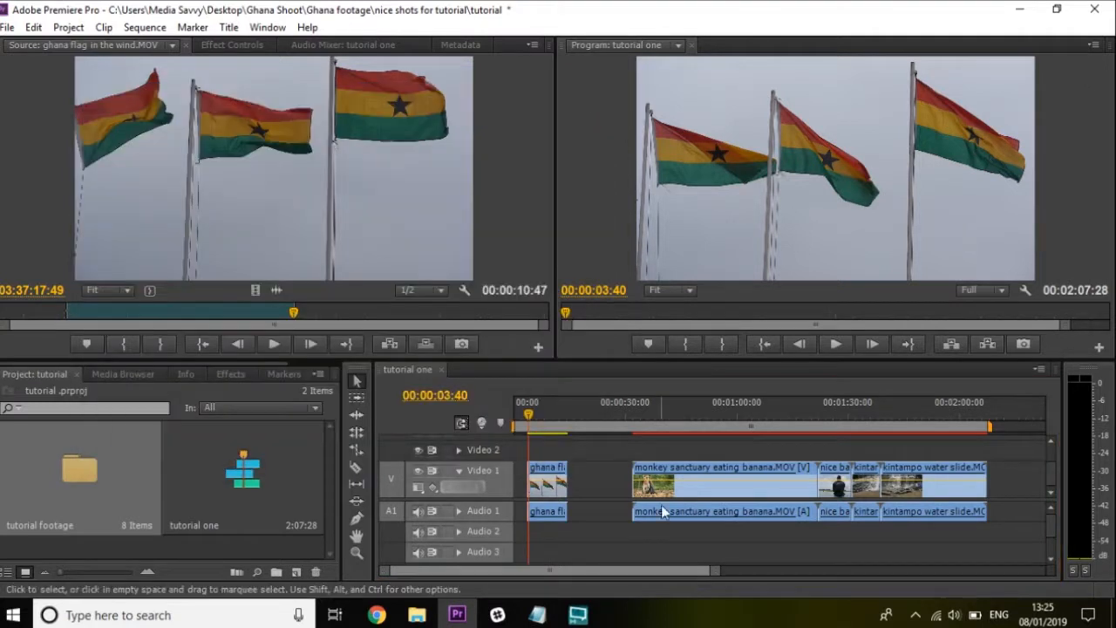
- Place the lo-fi MP3 on Audio 2 from the flag clip's start, and "monkey sanctuary 2" on Video 1 after the other clips
left_click(715, 571)
left_click_drag(717, 573, 860, 570)
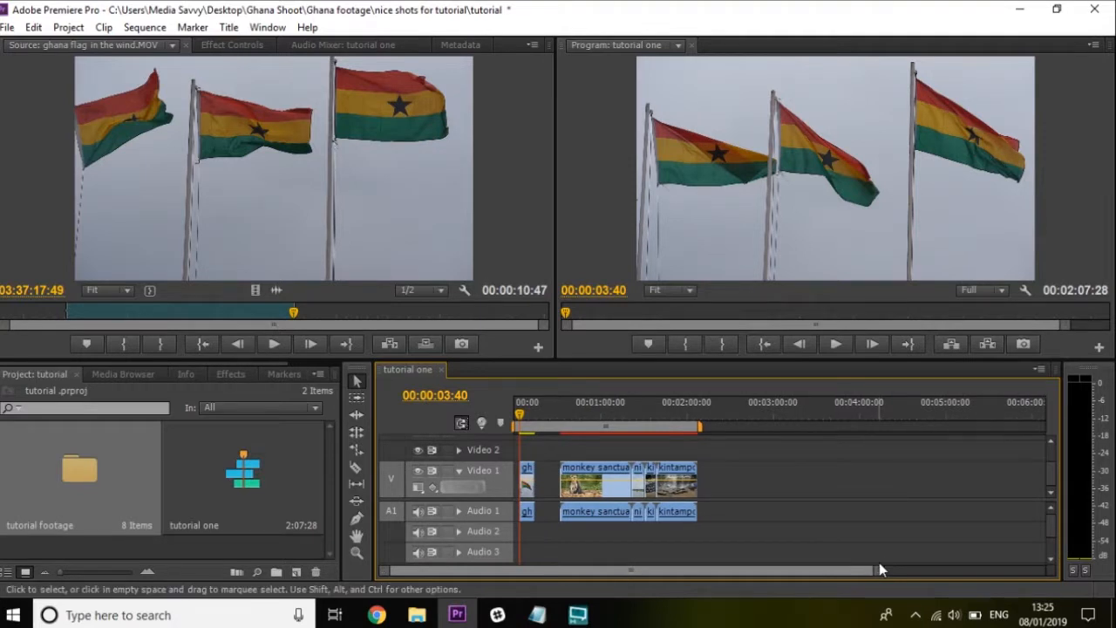
left_click_drag(876, 571, 969, 576)
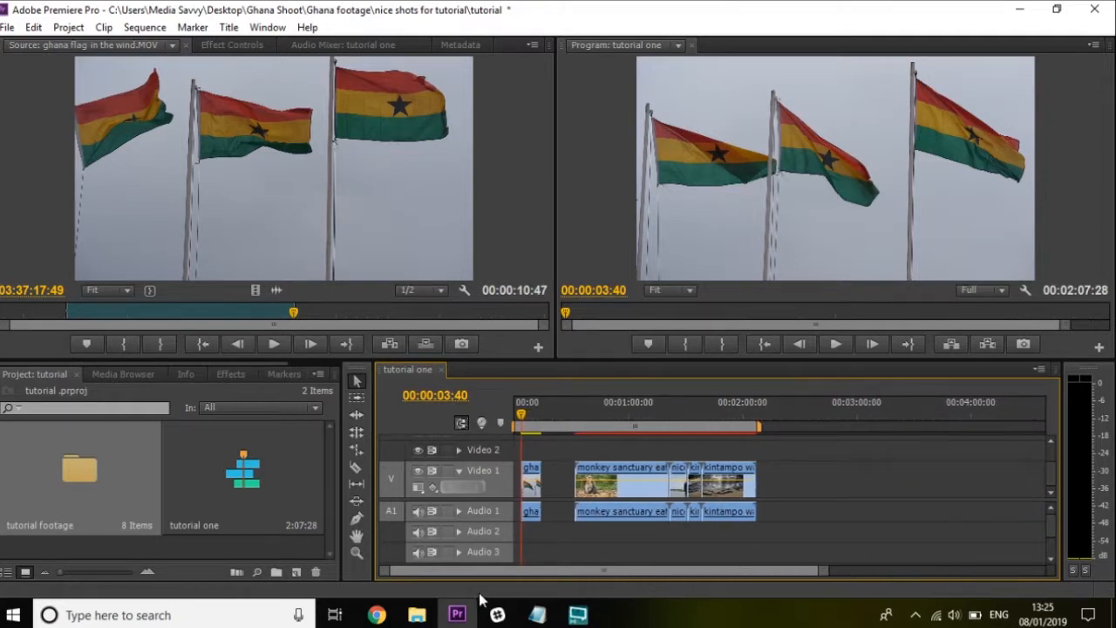
left_click(457, 612)
scroll(589, 365, "down", 1)
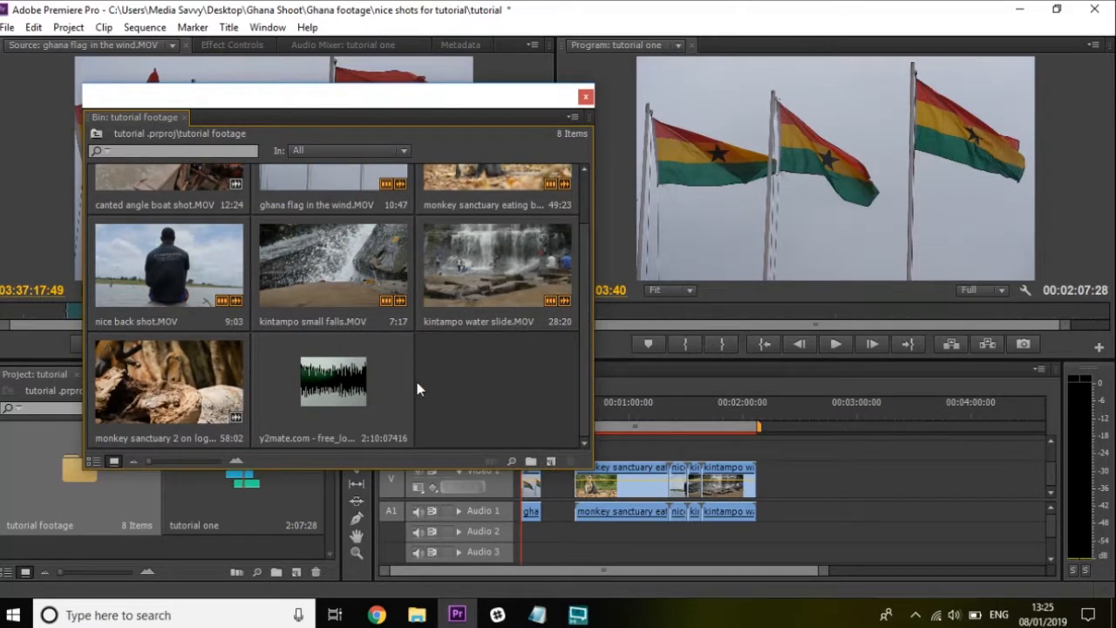
left_click(367, 385)
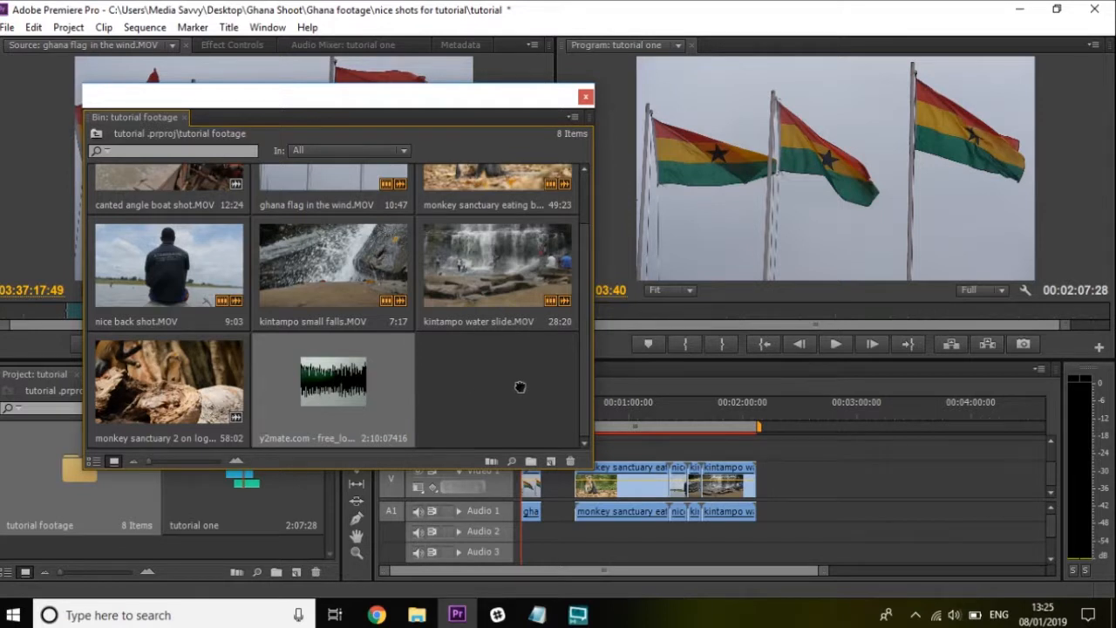
left_click_drag(520, 386, 528, 538)
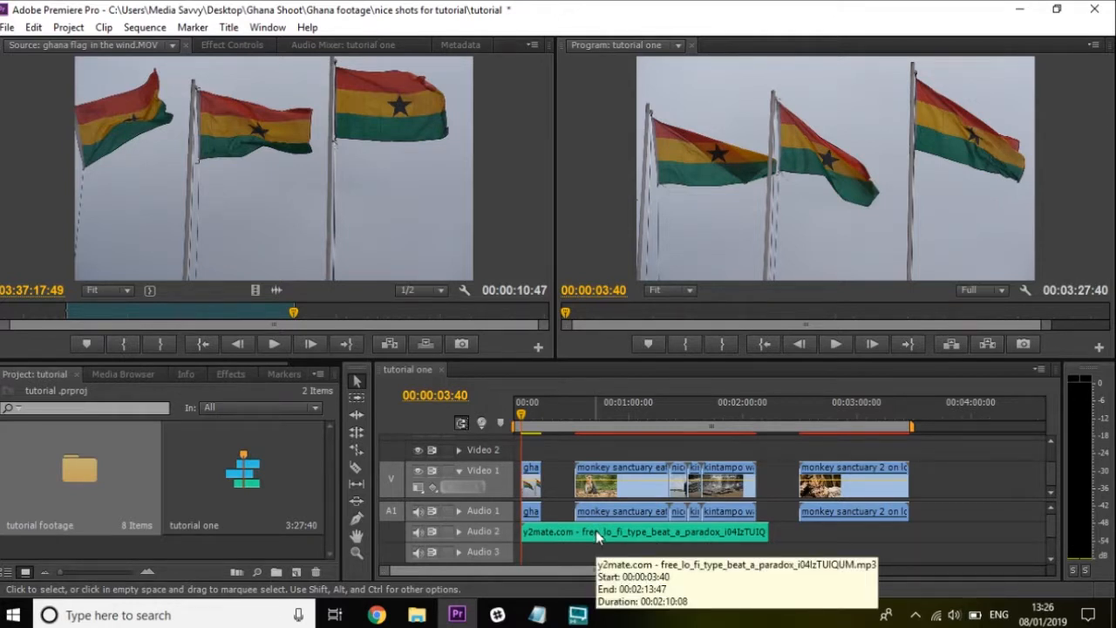
- Move the timeline playhead to 00:00:47:23, within the monkey eating banana clip
left_click(604, 422)
left_click_drag(604, 422, 606, 425)
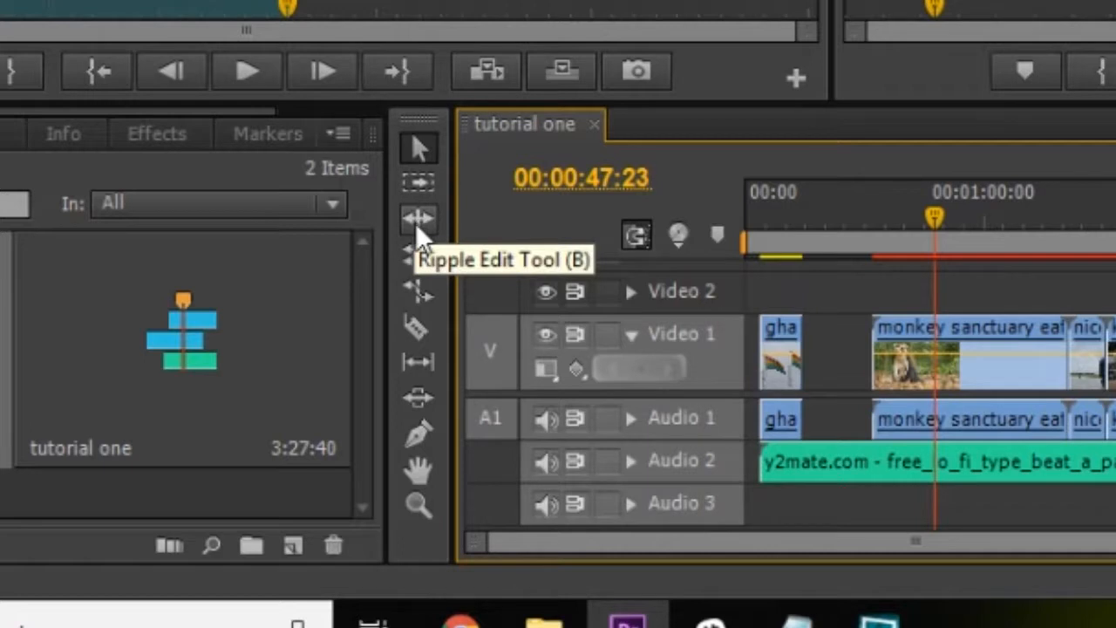
- Split the monkey sanctuary eating banana clip at 00:01:07:15 and delete the part before the cut
left_click(420, 324)
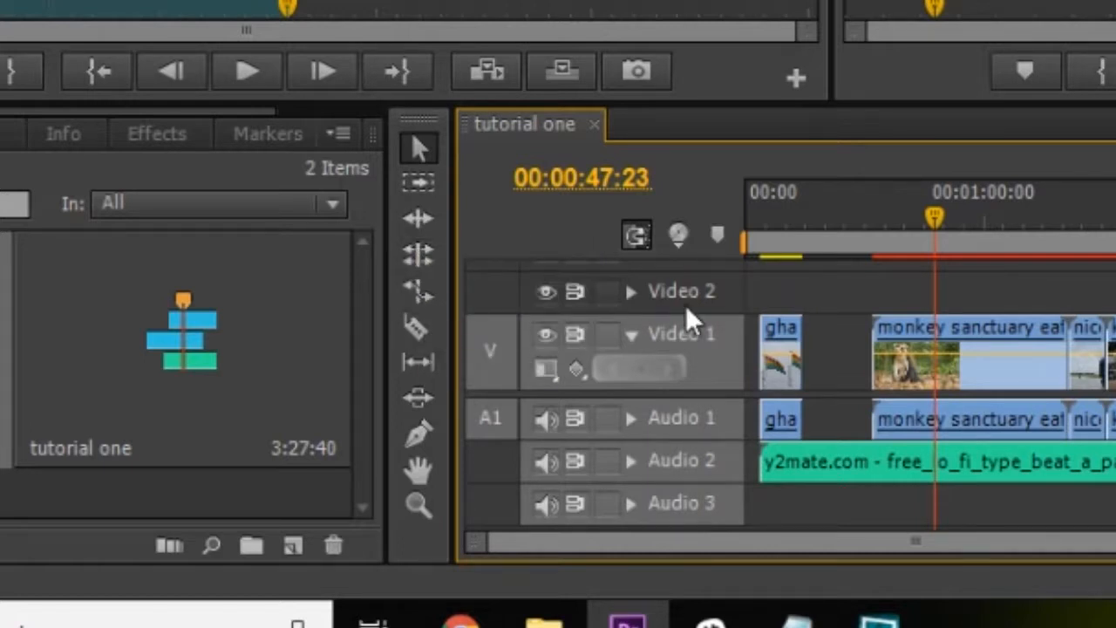
left_click(644, 480)
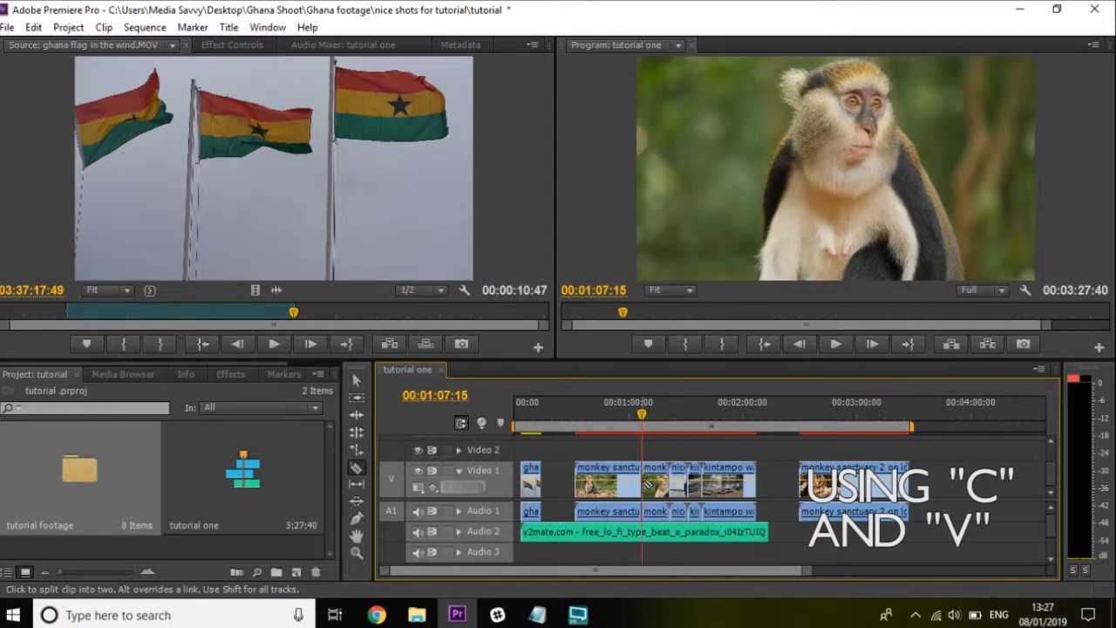
key("v")
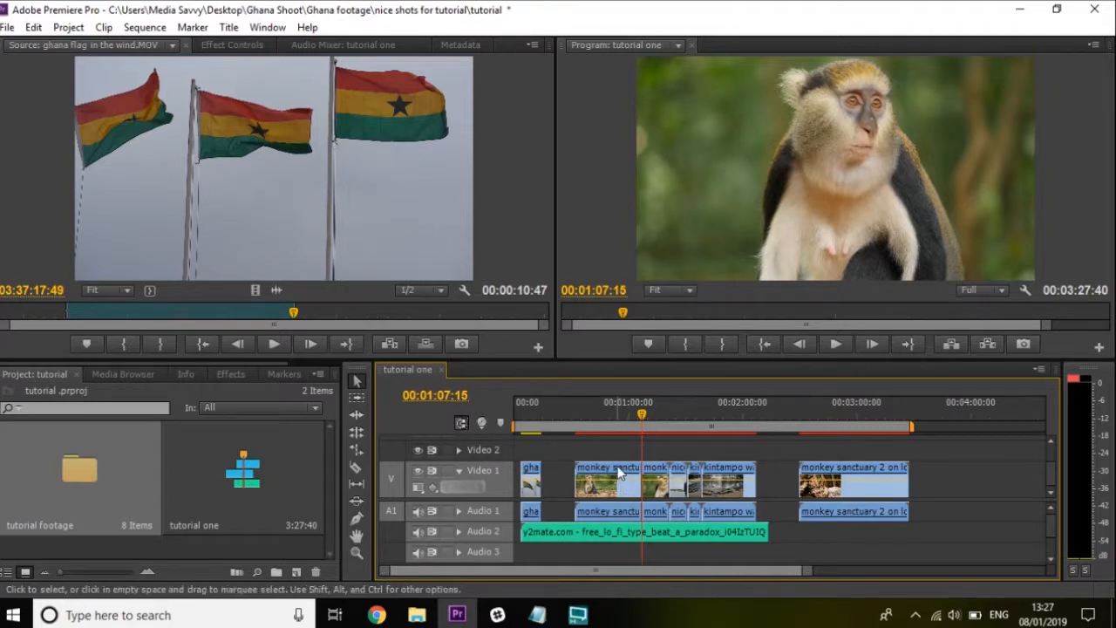
left_click(619, 473)
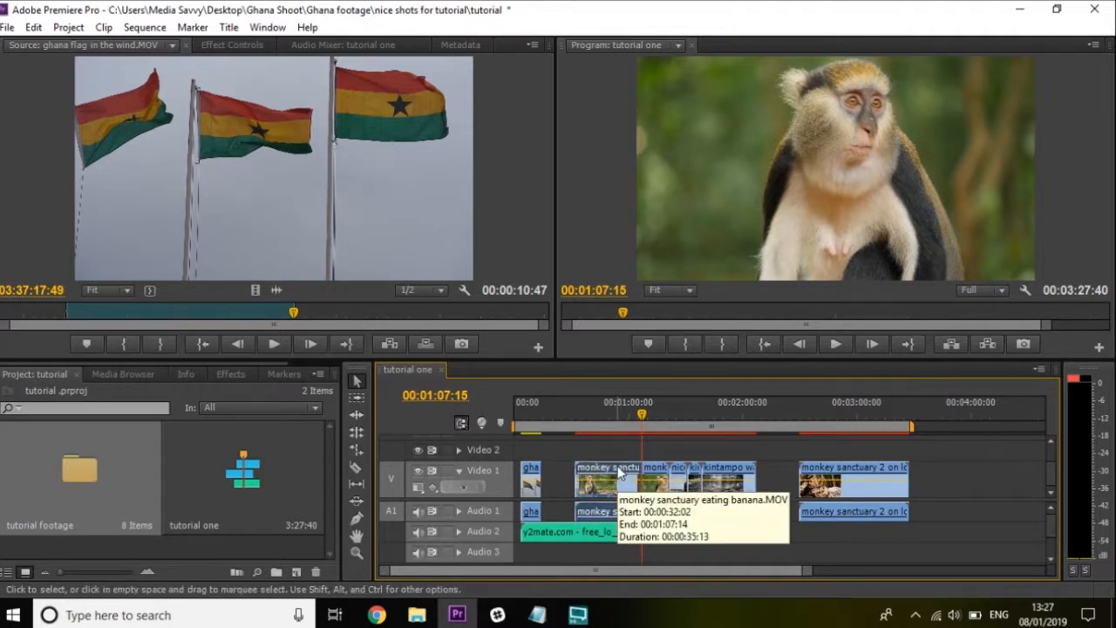
key("Delete")
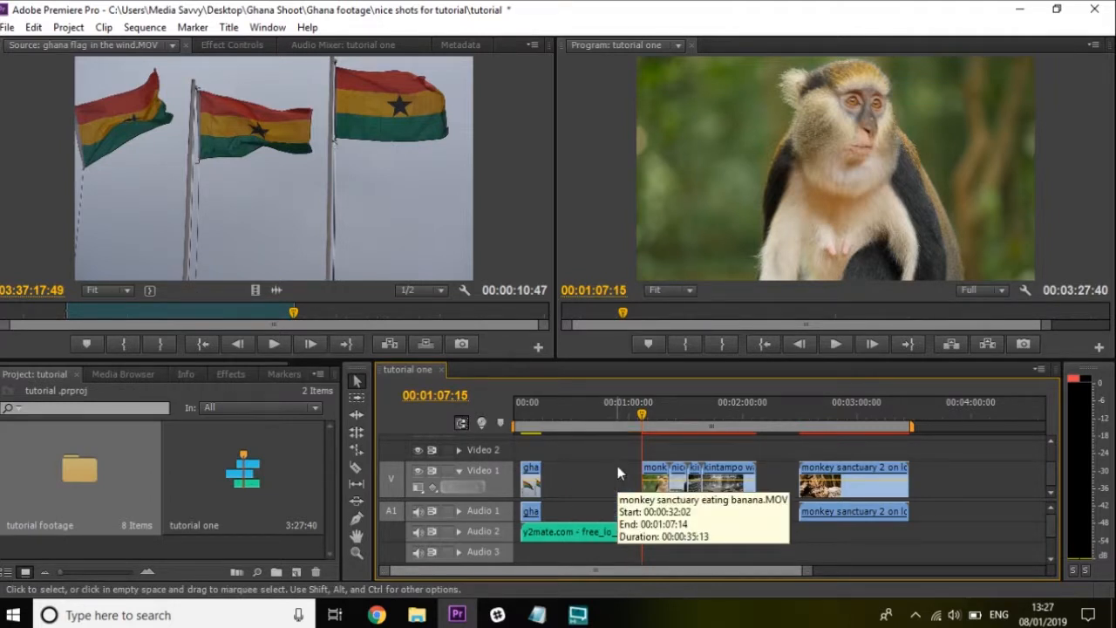
- Cut the eating banana clip at 00:01:13:30, delete the part after it, and move the remaining piece directly behind the flag clip
key("space")
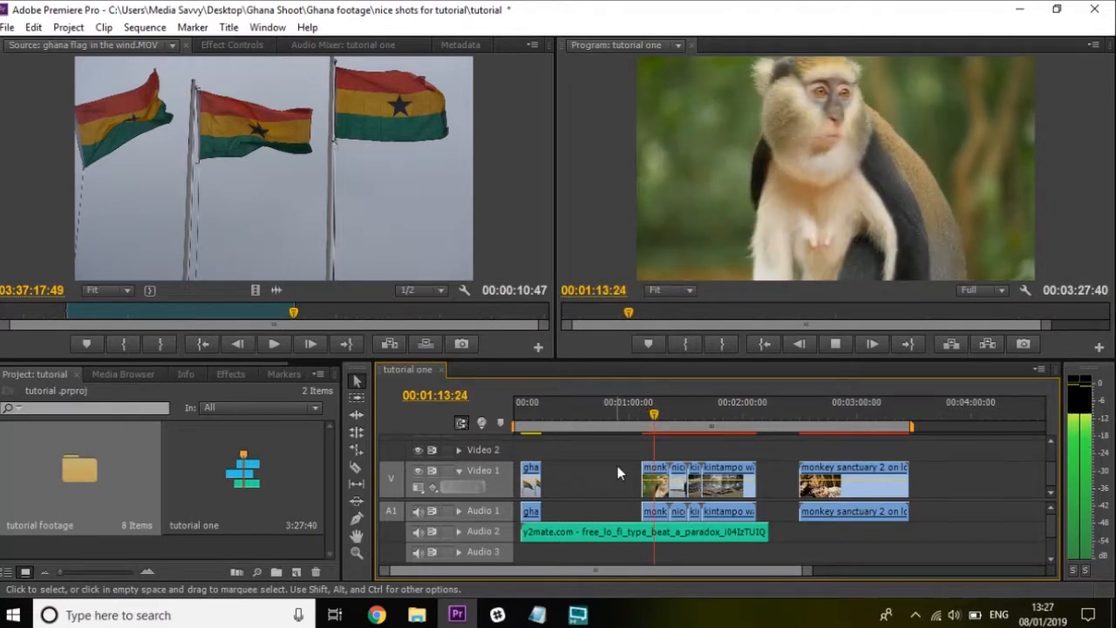
key("space")
key("c")
left_click(654, 485)
key("v")
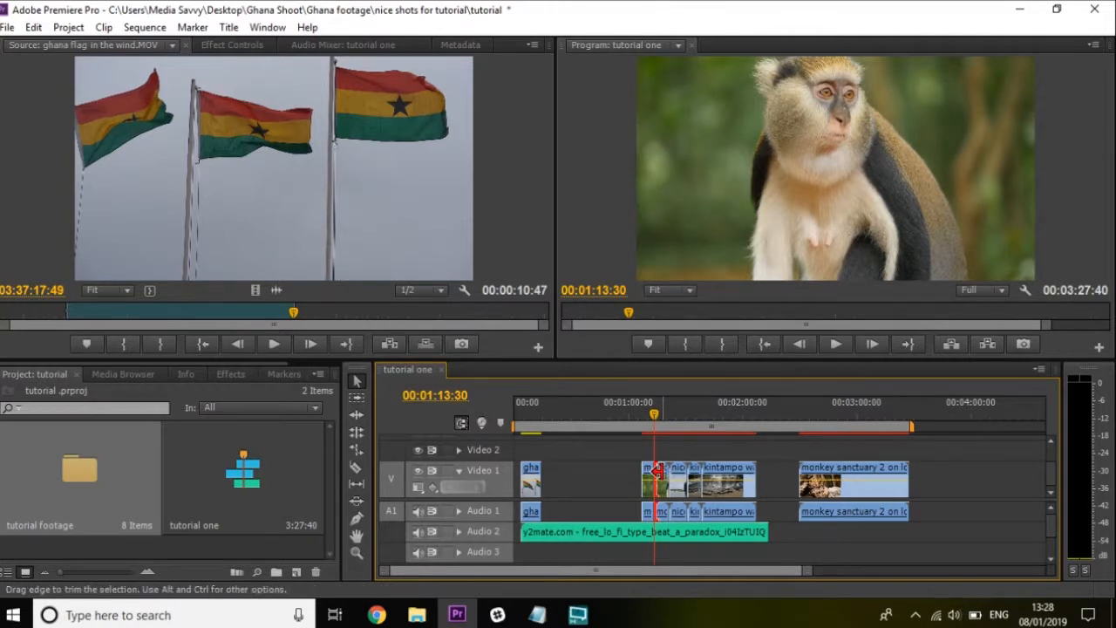
left_click(664, 478)
key("Delete")
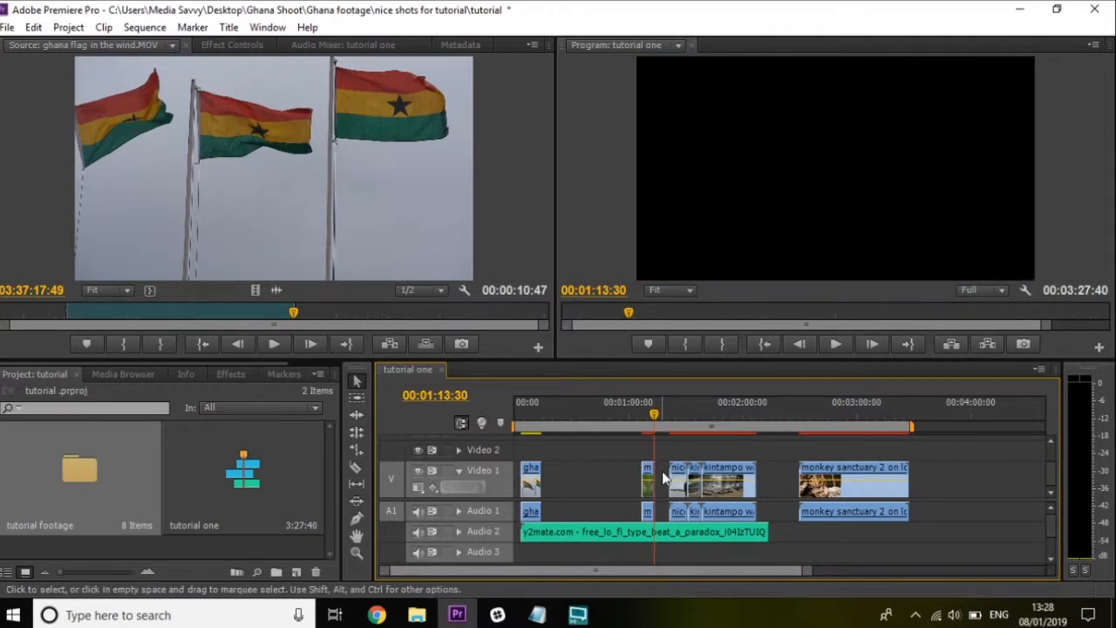
left_click_drag(663, 478, 539, 472)
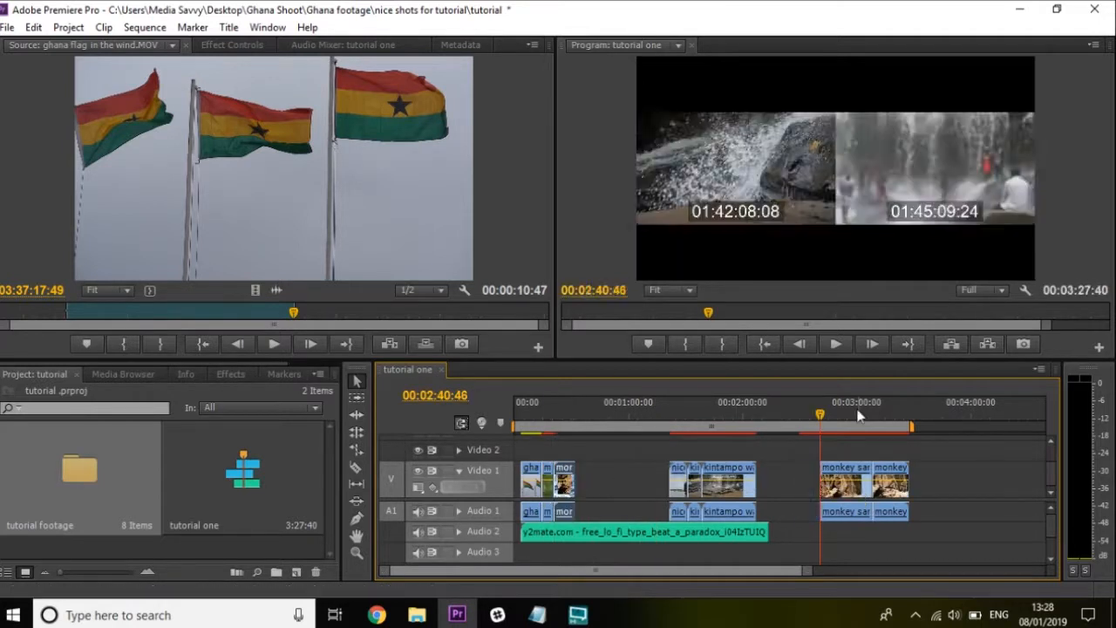
- Split the kintampo water slide clip at 00:01:52:09 and again slightly further on, and move the middle piece near the monkey clips
left_click_drag(859, 416, 731, 424)
key("c")
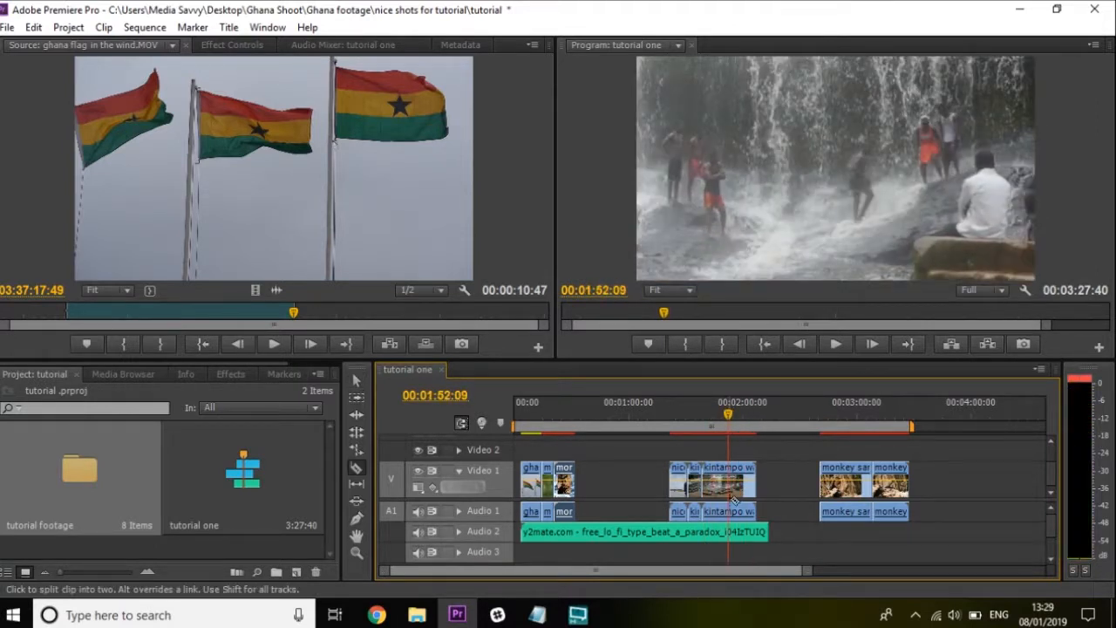
left_click(729, 492)
key("space")
key("space")
key("space")
key("space")
left_click(739, 486)
key("v")
left_click_drag(734, 482, 593, 481)
- Check the kintampo small falls clip against the tutorial footage bin and delete the two leftover water slide pieces from the timeline
left_click_drag(738, 416, 695, 424)
double_click(69, 475)
left_click(326, 334)
left_click(720, 425)
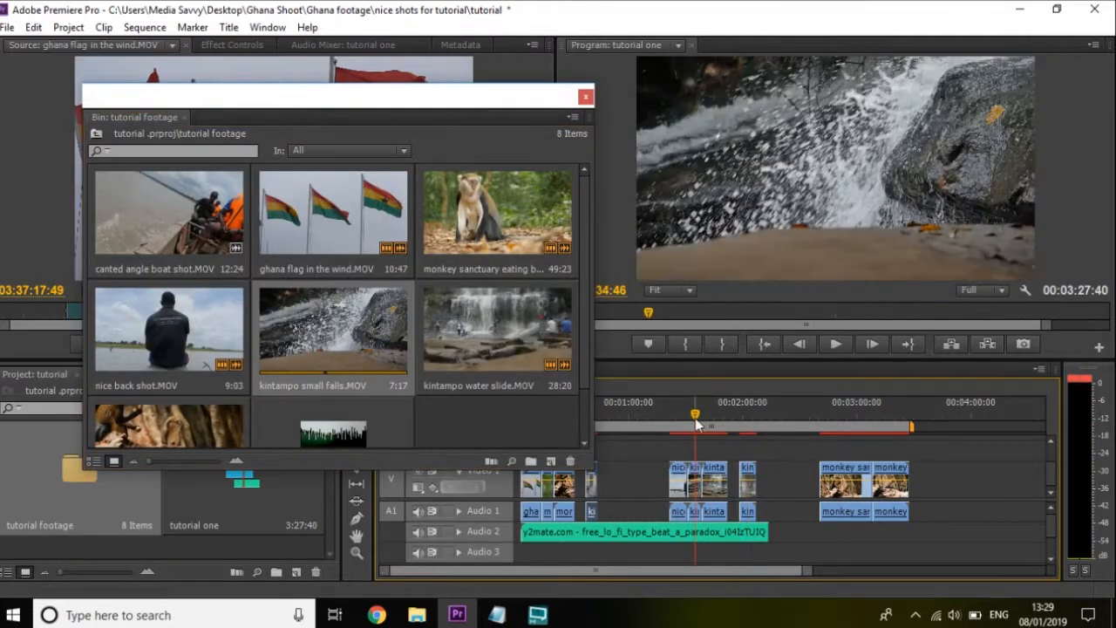
left_click(715, 475)
key("Delete")
left_click(745, 472)
key("Delete")
left_click(586, 97)
- Place the kintampo small falls clip right after the monkey clips, followed by the water slide piece, and move the playhead to 00:00:40:06
left_click_drag(696, 475, 583, 475)
left_click_drag(597, 475, 604, 474)
left_click(623, 475)
left_click(590, 419)
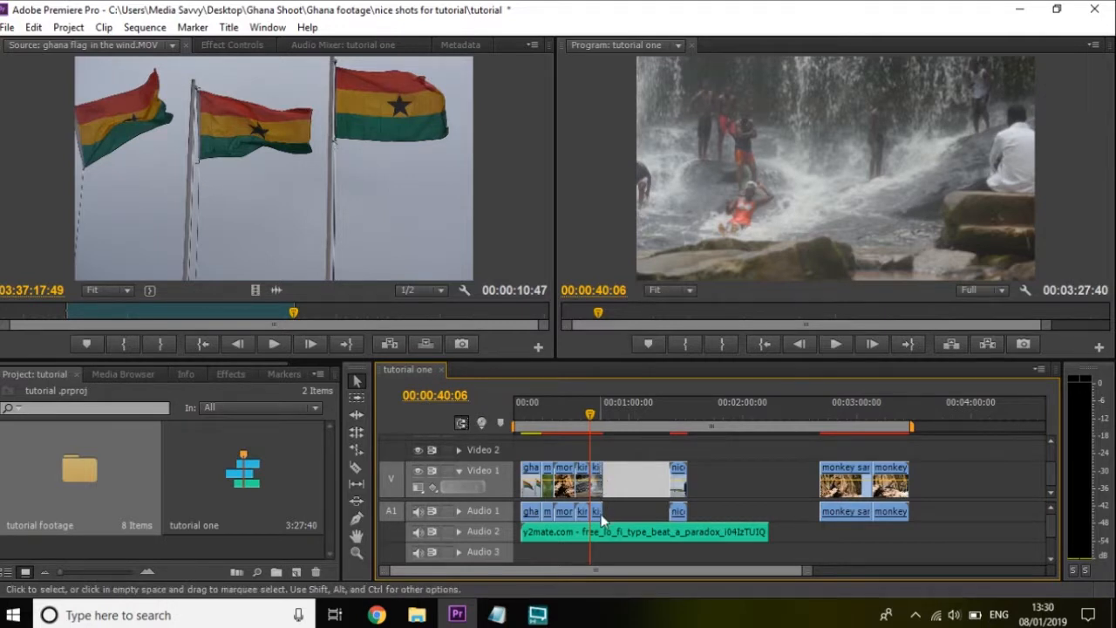
- Delete the nice back shot clip and the two leftover monkey sanctuary 2 pieces from the timeline
left_click(675, 466)
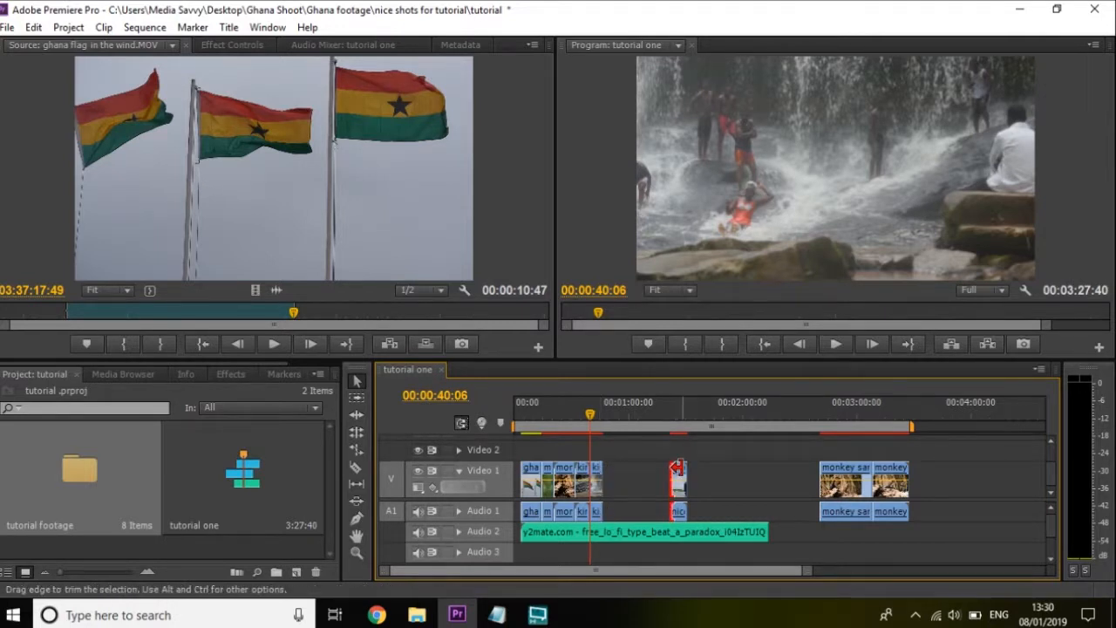
left_click(681, 473)
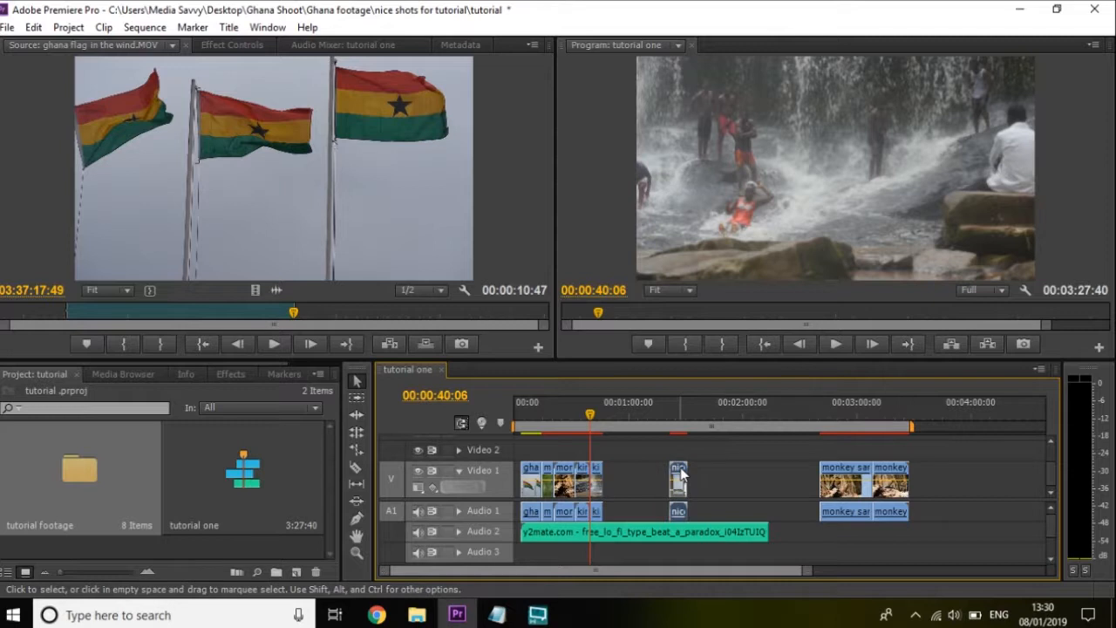
key("Delete")
left_click(850, 476)
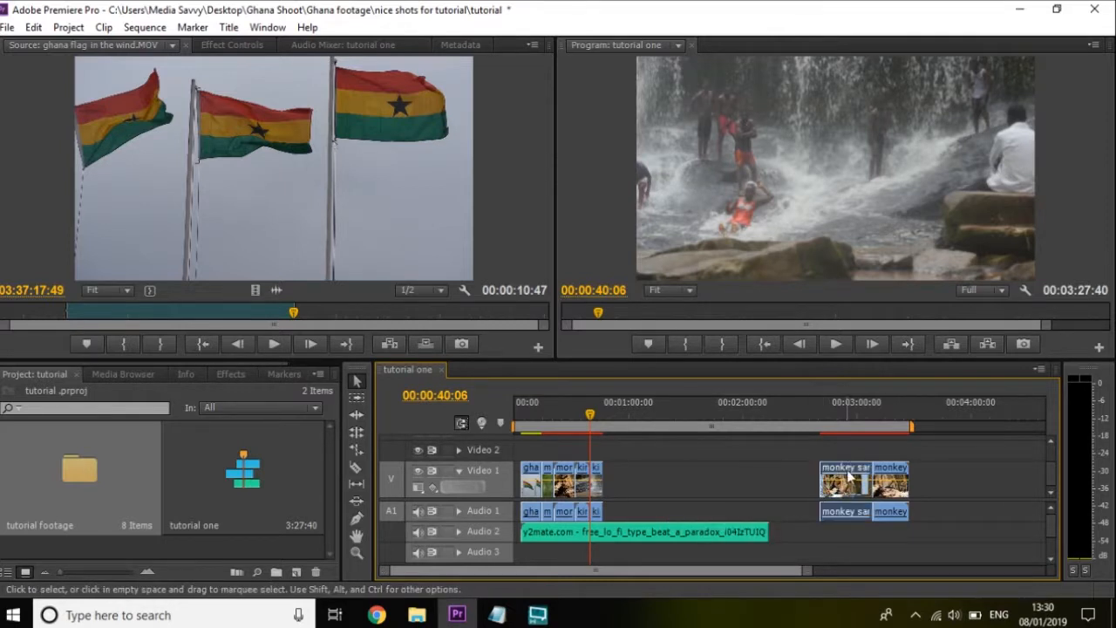
key("Delete")
left_click(891, 475)
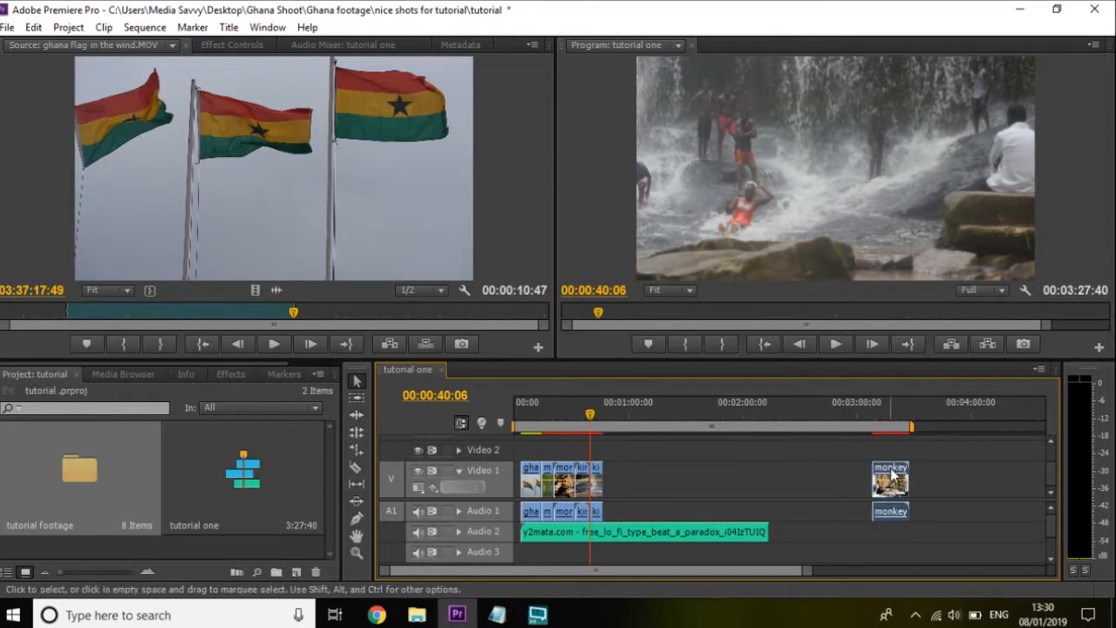
key("Delete")
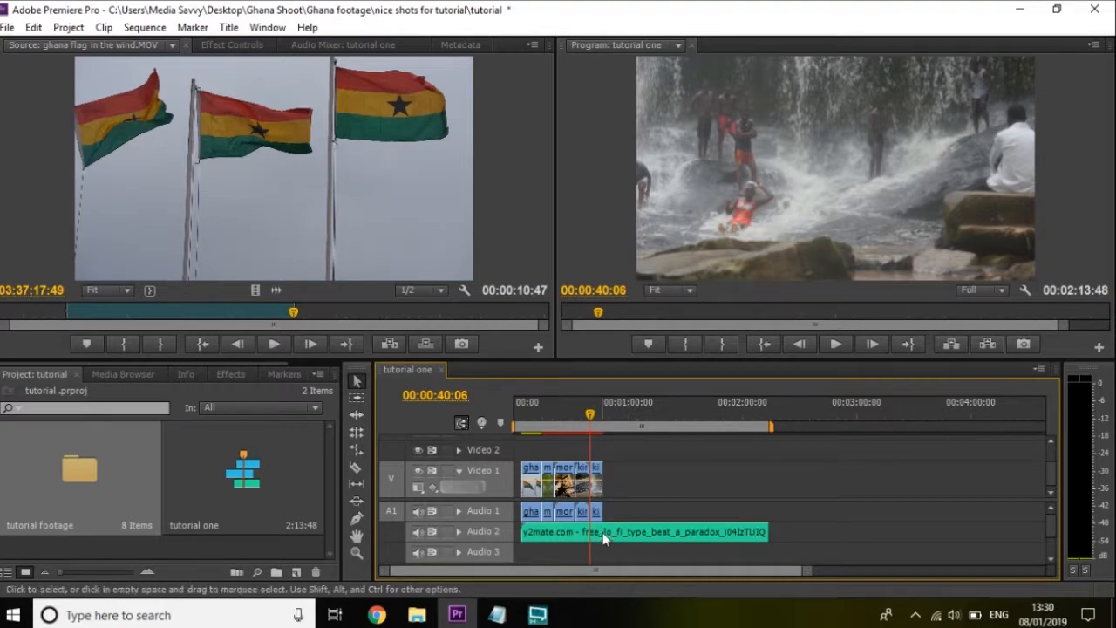
- Trim the lo-fi music on Audio 2 to end with the last video clip and preview the sequence up to about 00:00:35:09
mouse_move(757, 535)
left_mouse_down()
mouse_move(776, 532)
mouse_move(762, 532)
left_mouse_up()
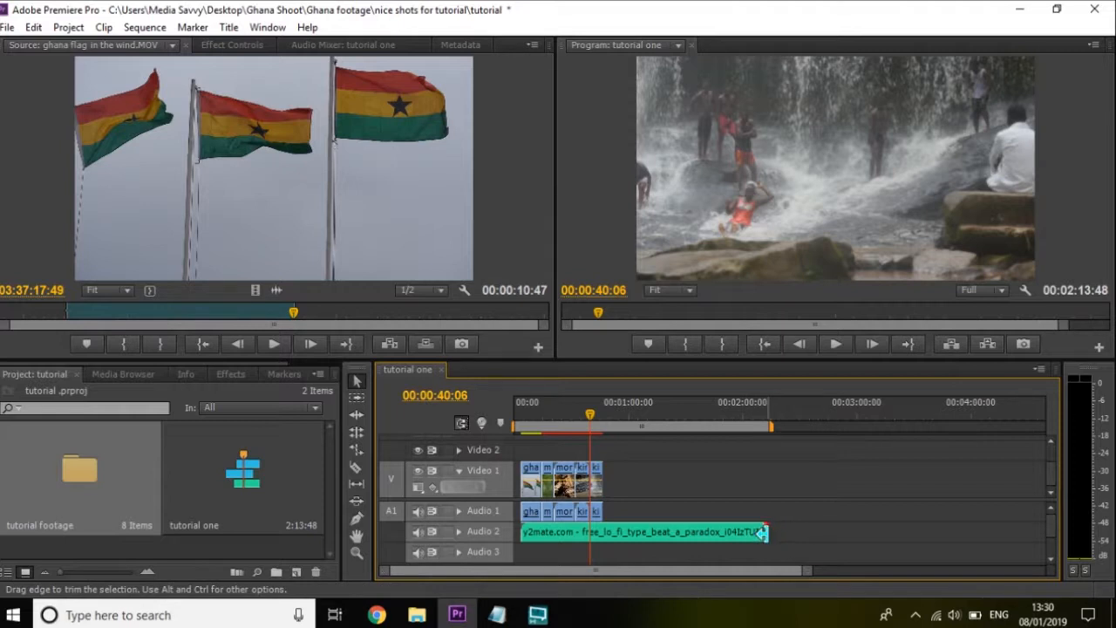
left_click_drag(764, 532, 601, 532)
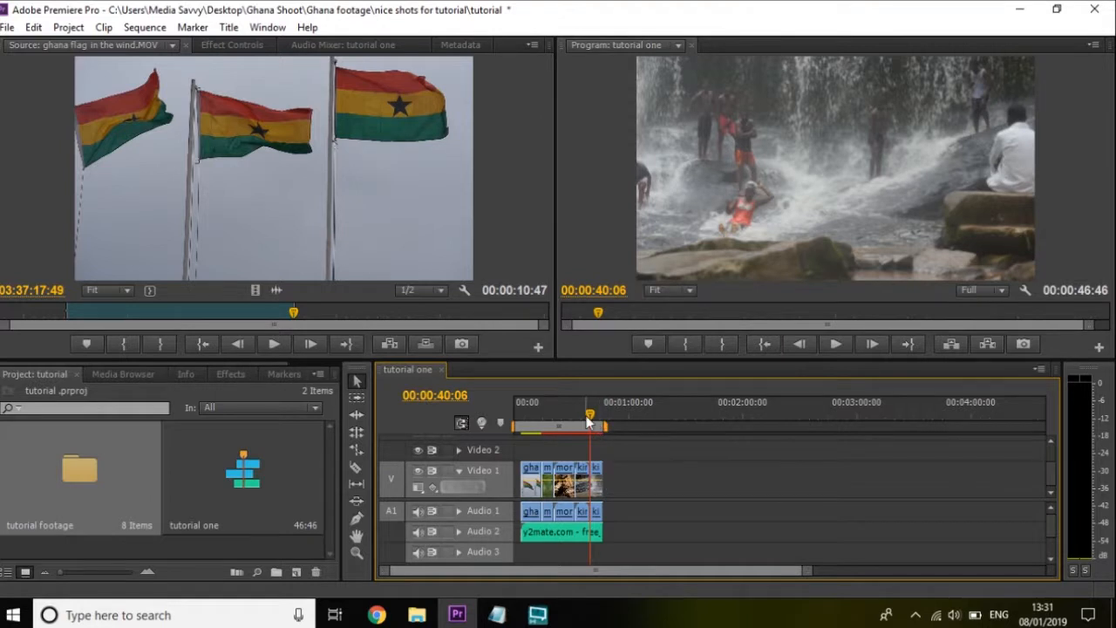
left_click_drag(586, 421, 528, 422)
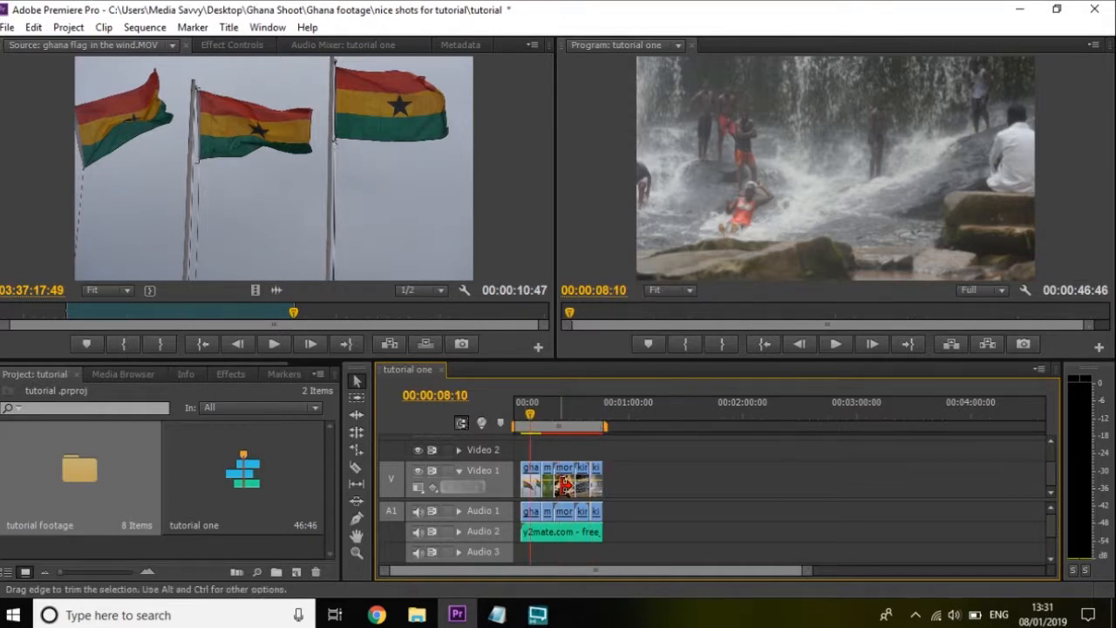
left_click_drag(538, 414, 582, 425)
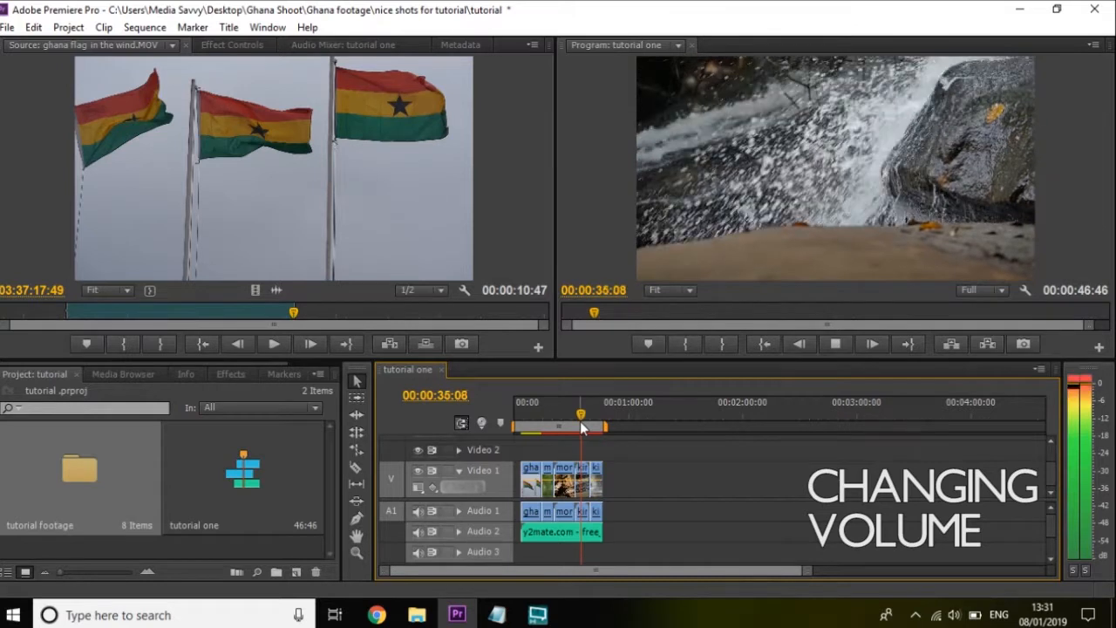
key("space")
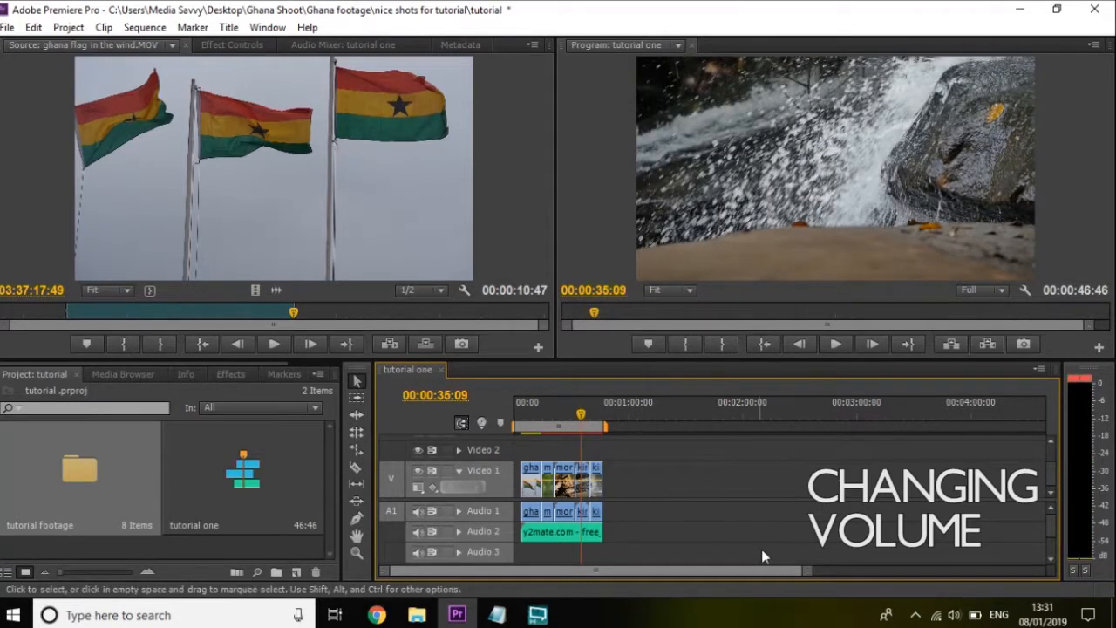
- Lower the kintampo small falls clip's volume level to -18.2 dB from its start and play the result
left_click_drag(807, 570, 724, 571)
left_click(746, 515)
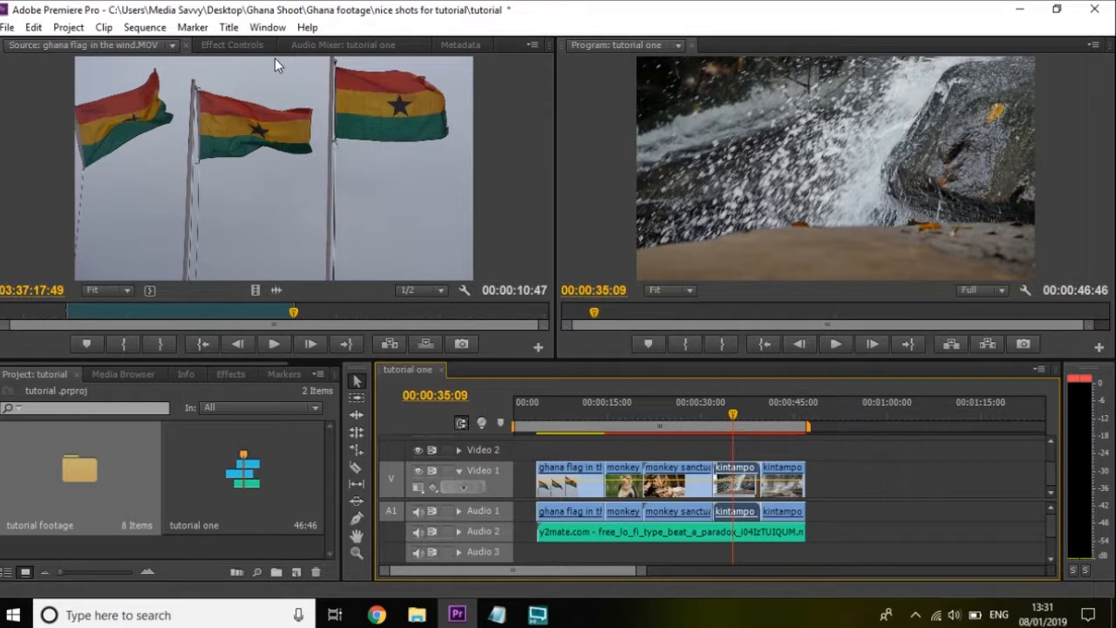
left_click(241, 49)
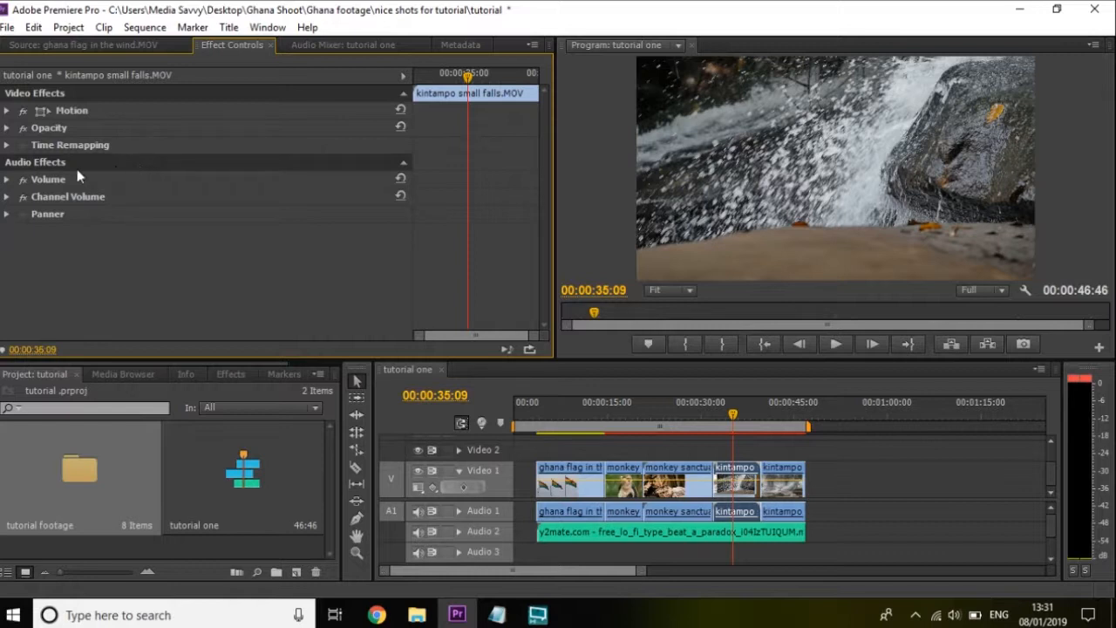
left_click(6, 180)
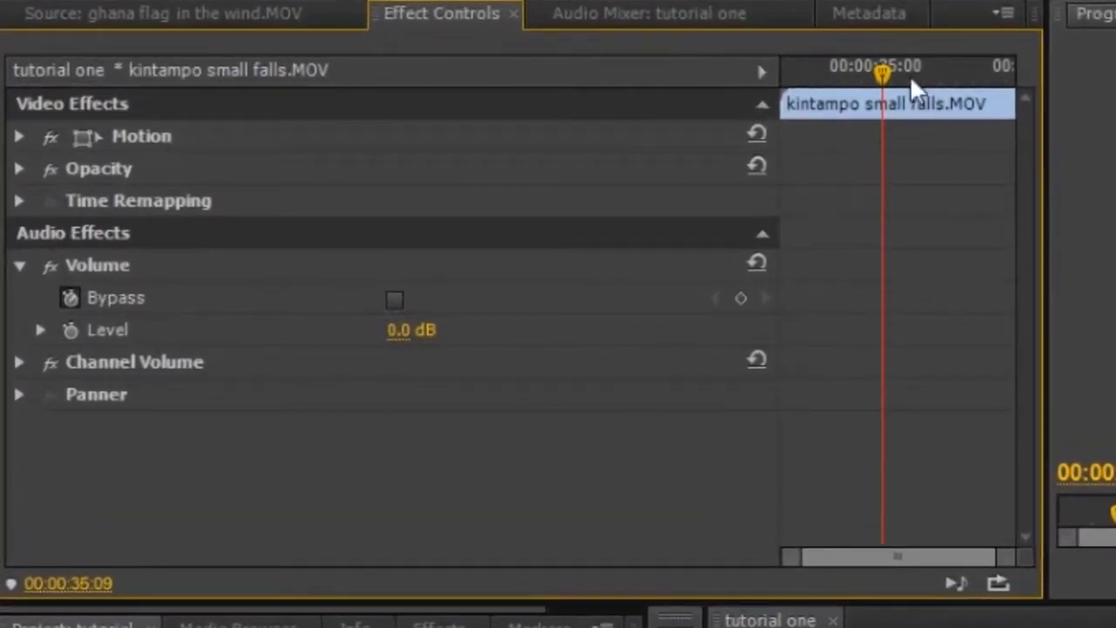
left_click_drag(882, 73, 792, 71)
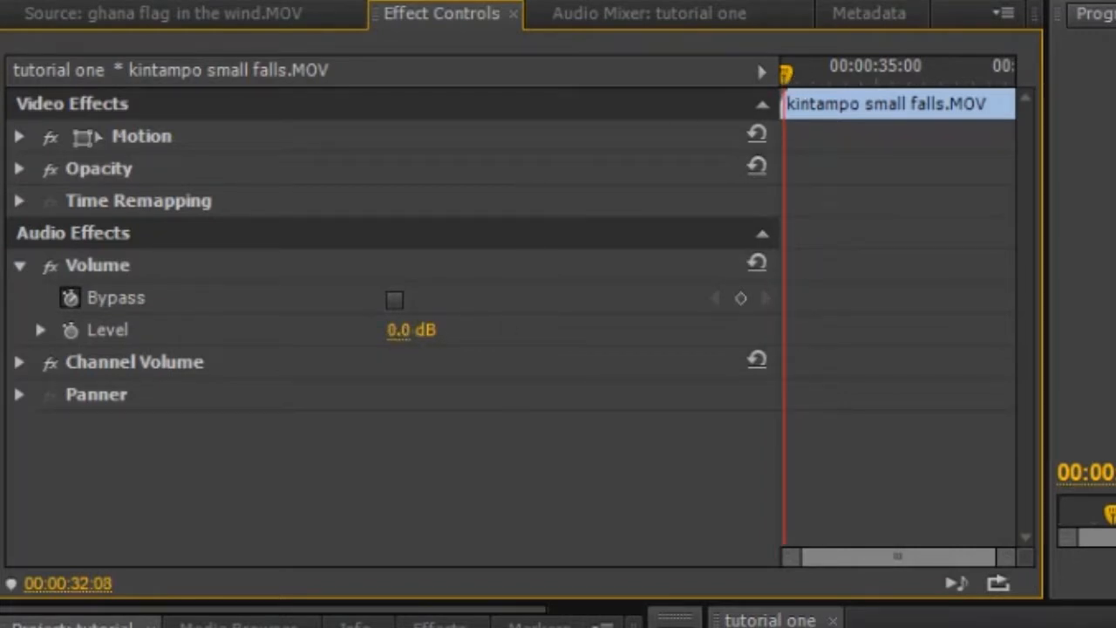
left_click_drag(399, 330, 375, 330)
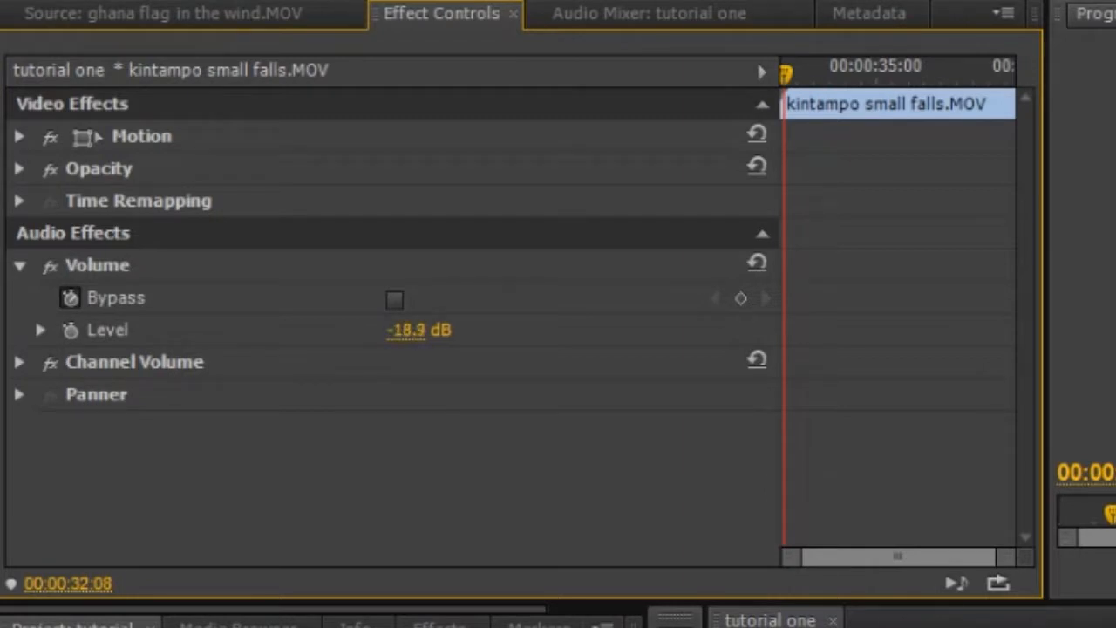
left_click_drag(375, 329, 415, 331)
key("space")
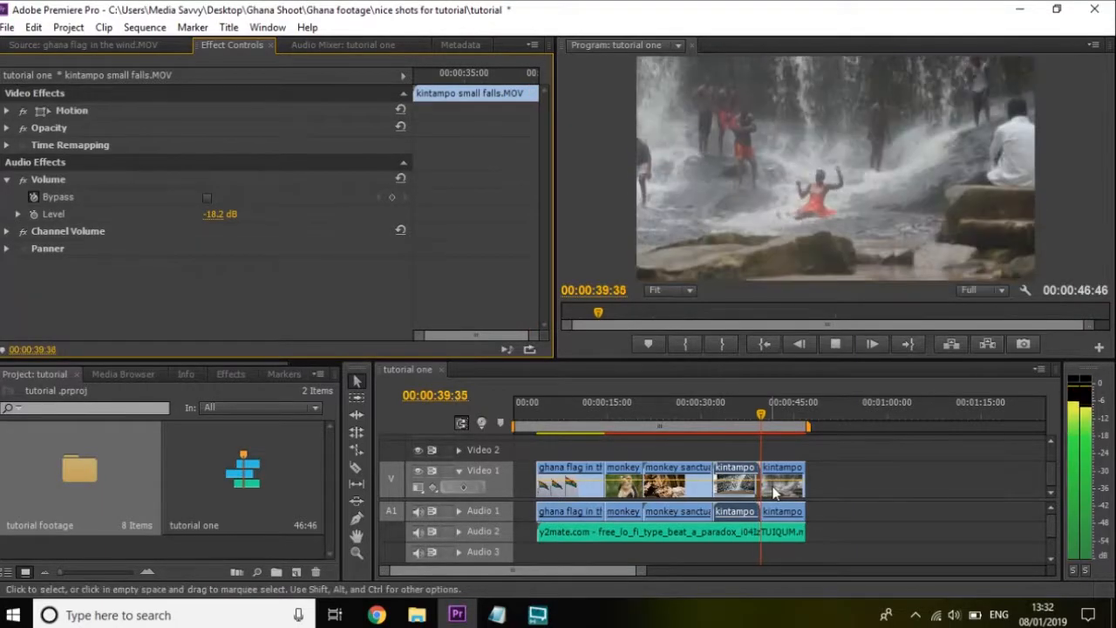
key("space")
- Turn off level keyframing for the kintampo water slide clip, set its volume level to -16.3 dB, and play it
left_click(775, 497)
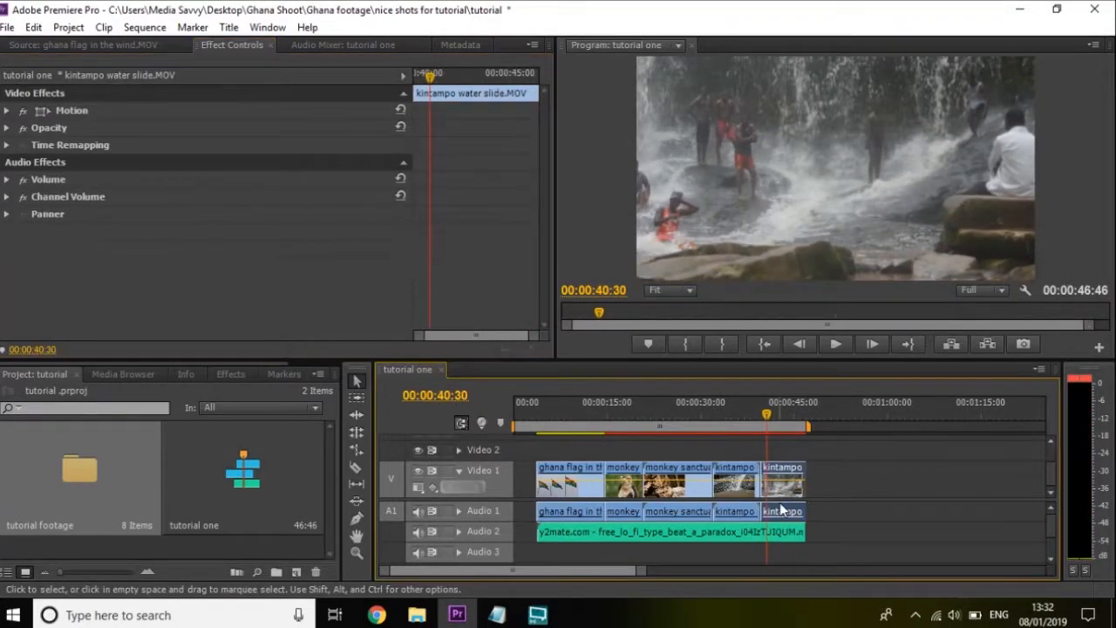
left_click(7, 180)
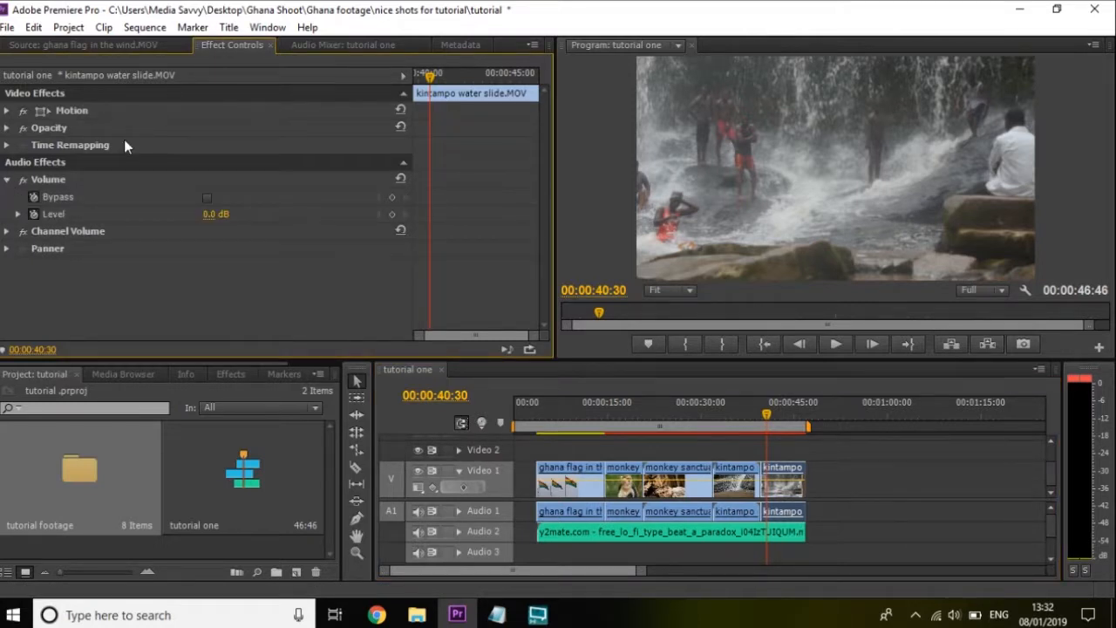
left_click(33, 215)
left_click_drag(207, 224, 131, 224)
key("space")
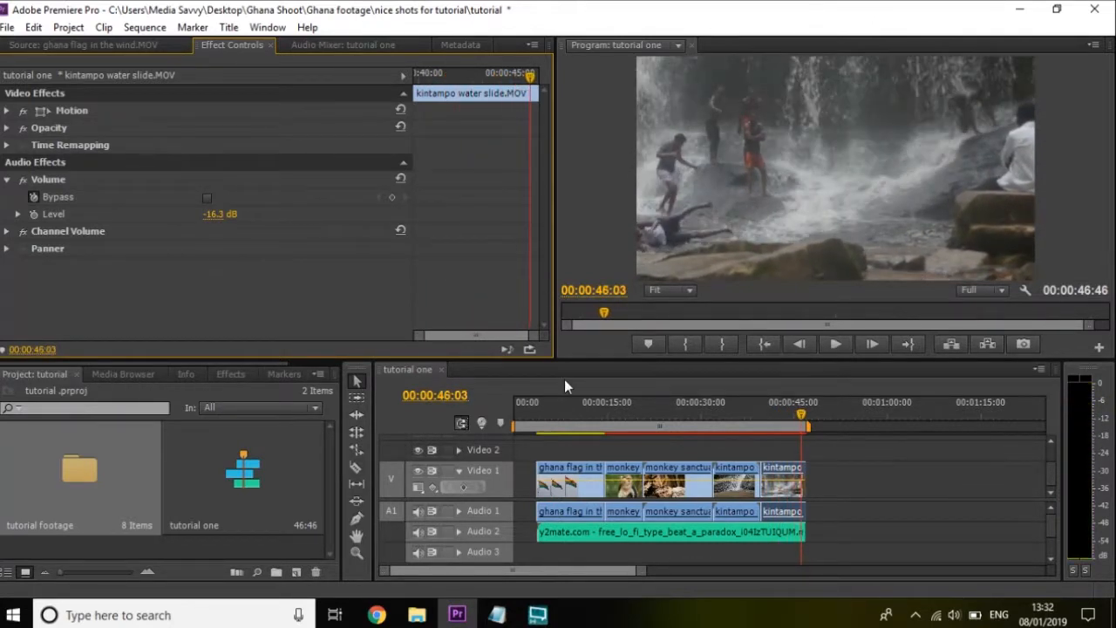
- Trim the end of the monkey sanctuary 2 clip back to 00:00:26:46 and select the gap behind it
left_click(784, 408)
left_click_drag(783, 408, 680, 408)
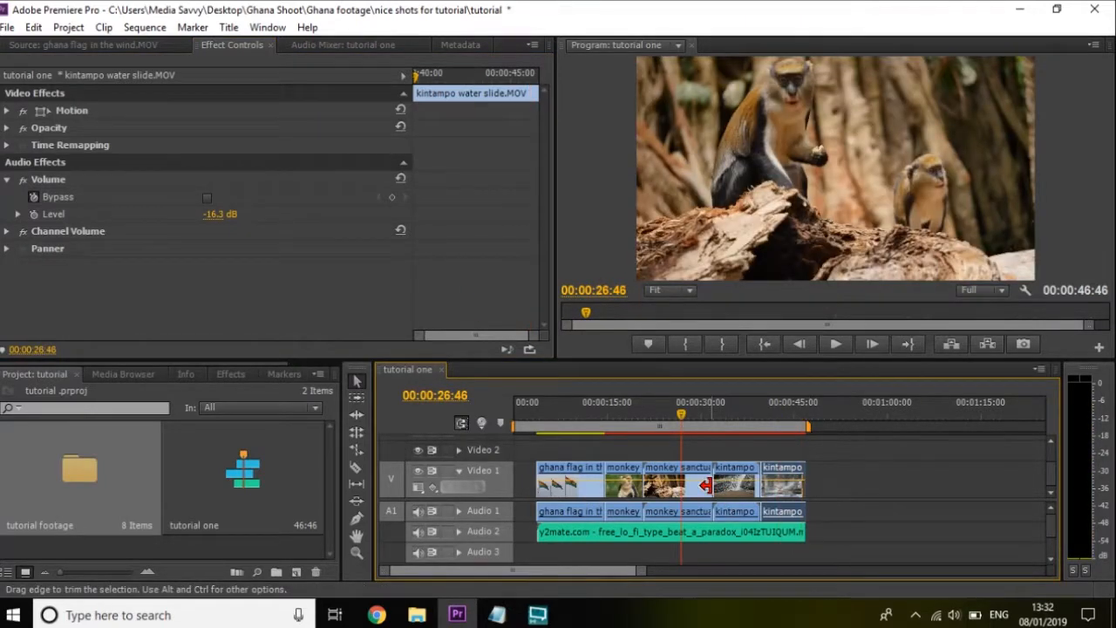
left_click(705, 486)
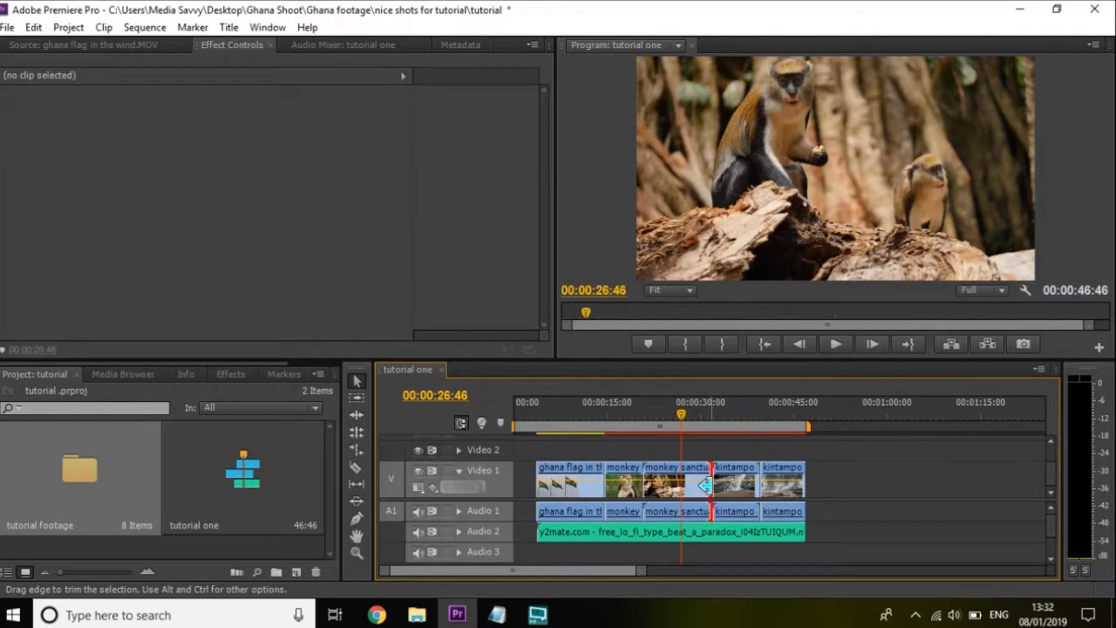
left_click_drag(704, 486, 680, 489)
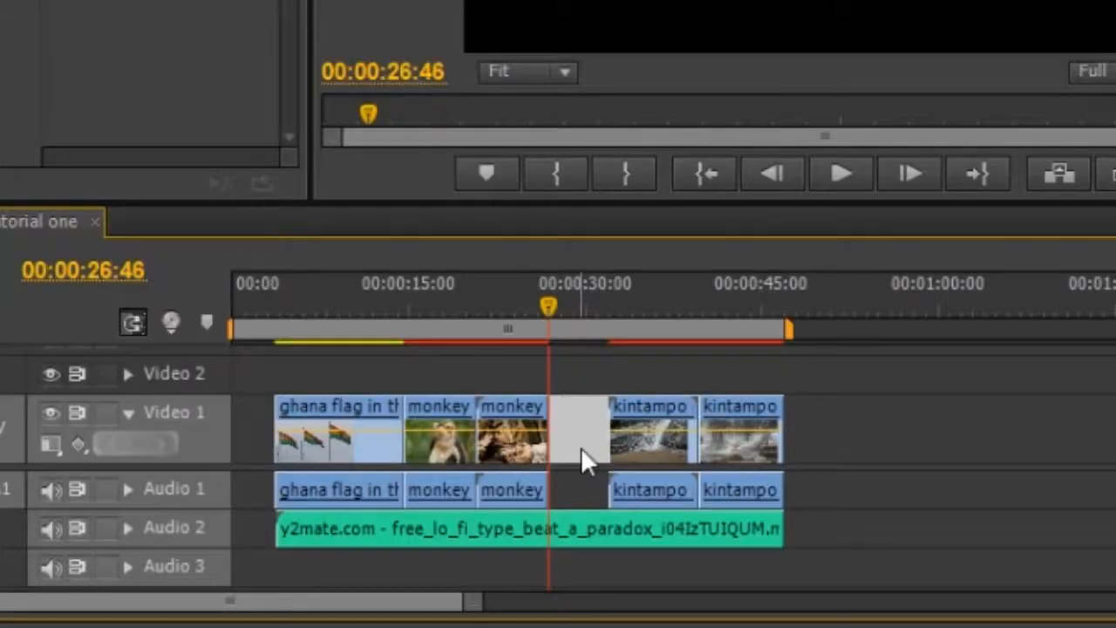
left_click(698, 488)
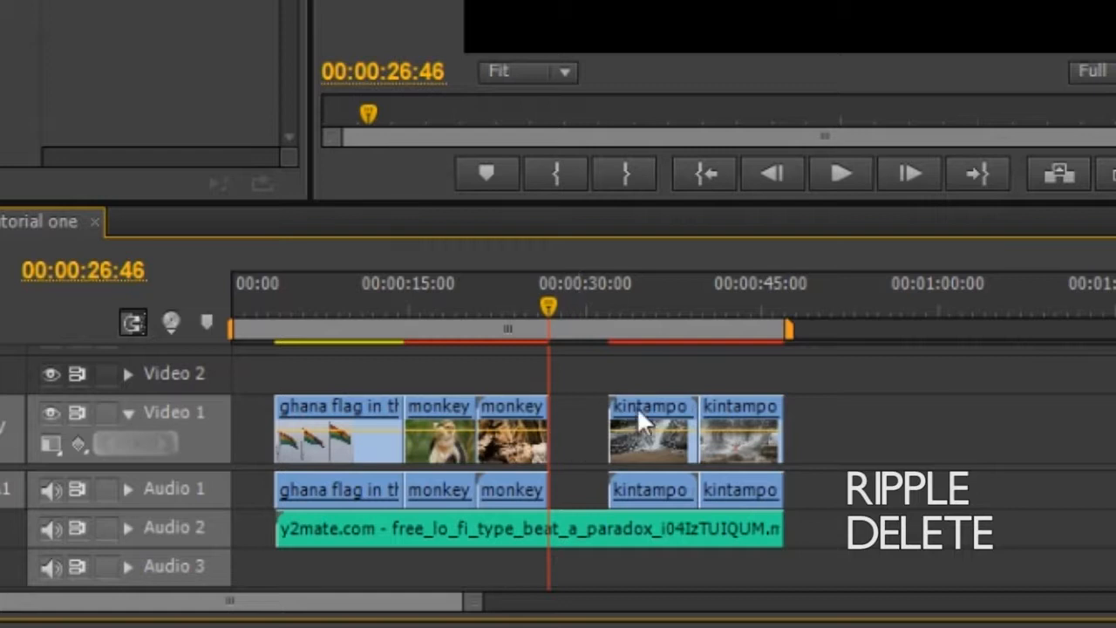
- Ripple-delete the gap behind the second monkey clip and trim the lo-fi music on Audio 2 to end with the last video clip
right_click(580, 423)
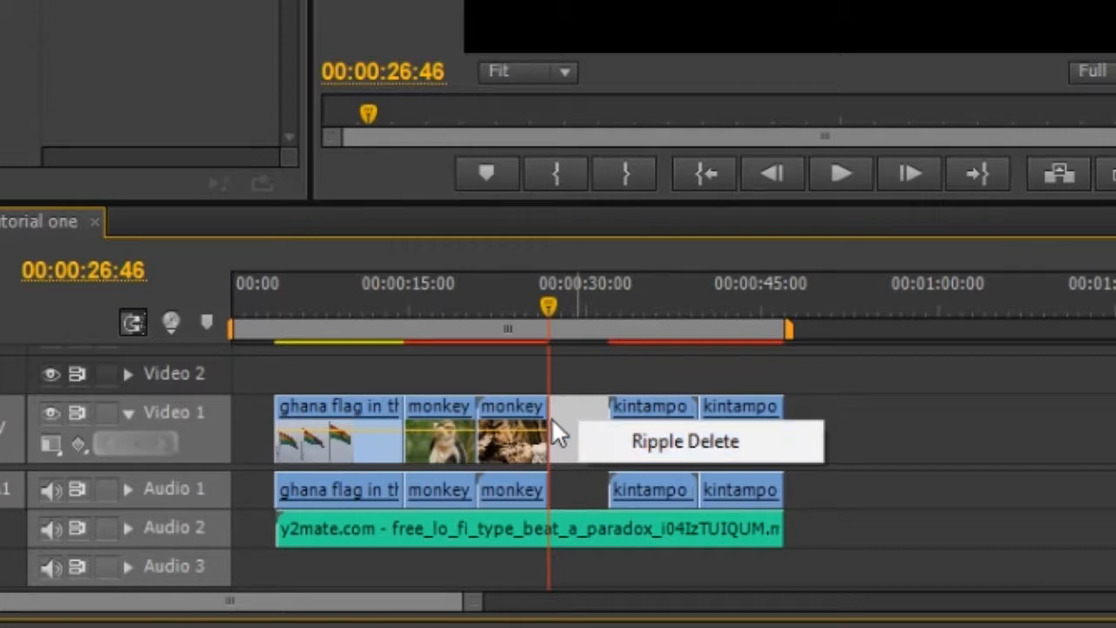
left_click(552, 418)
left_click(568, 424)
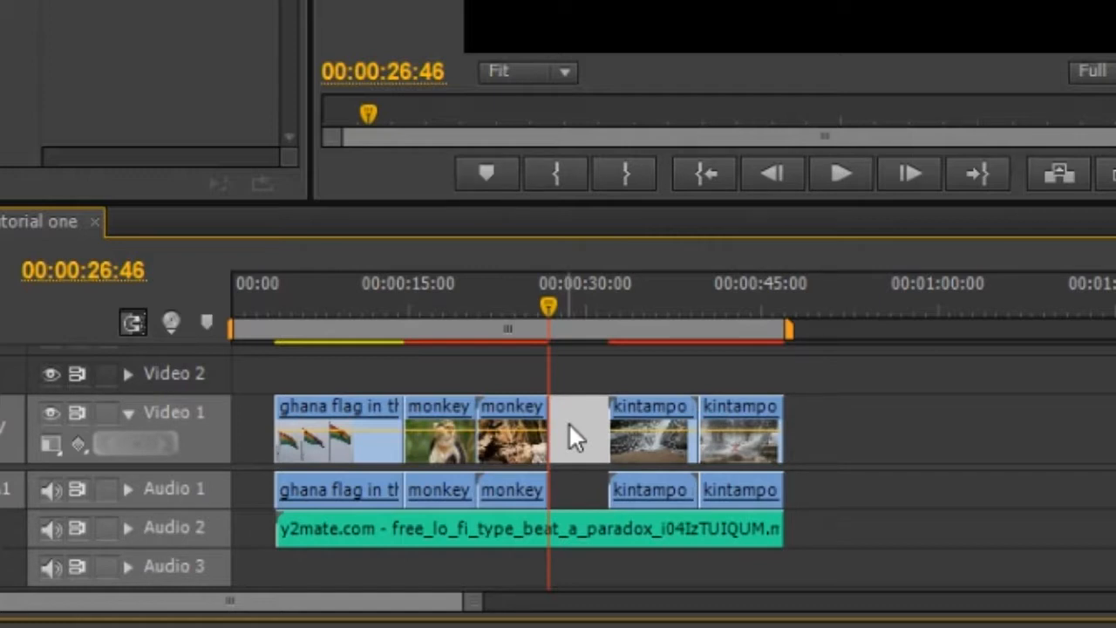
right_click(569, 424)
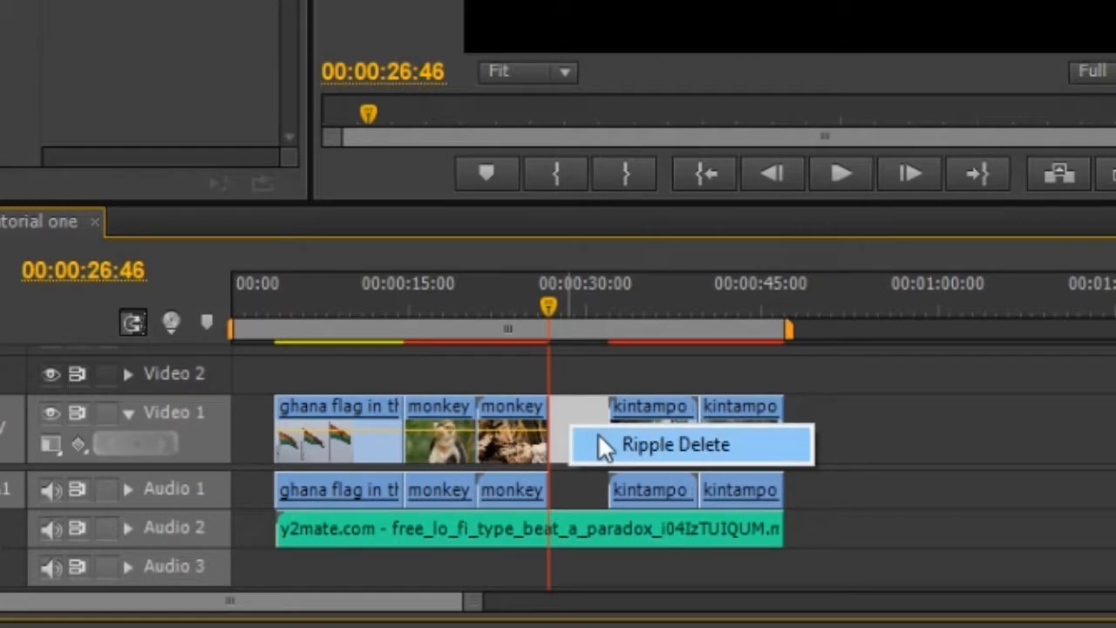
left_click(599, 436)
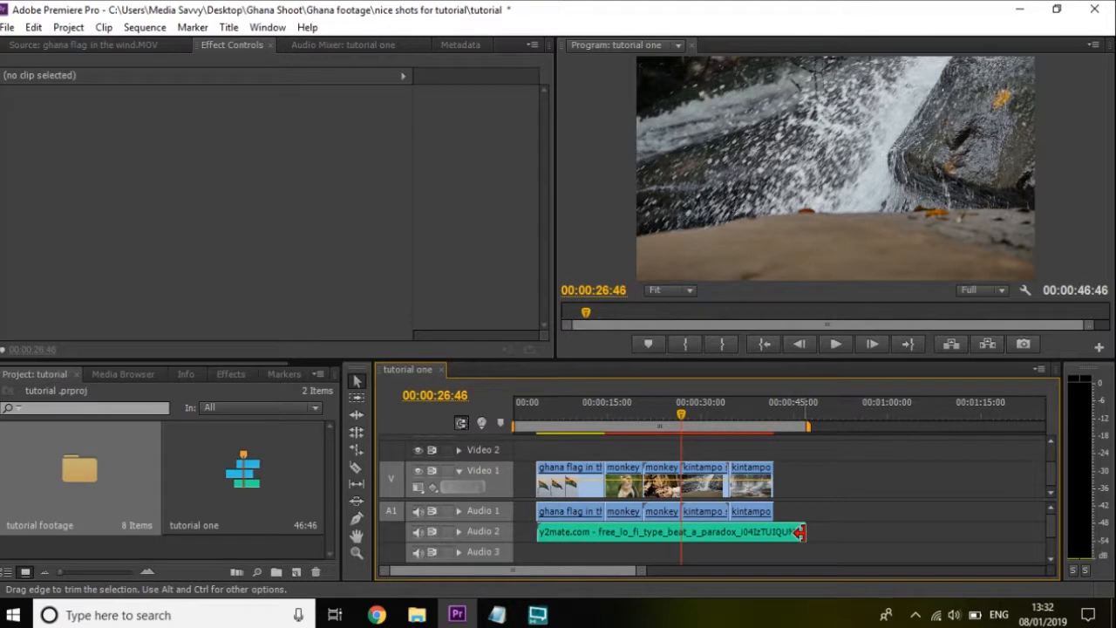
left_click_drag(800, 532, 767, 532)
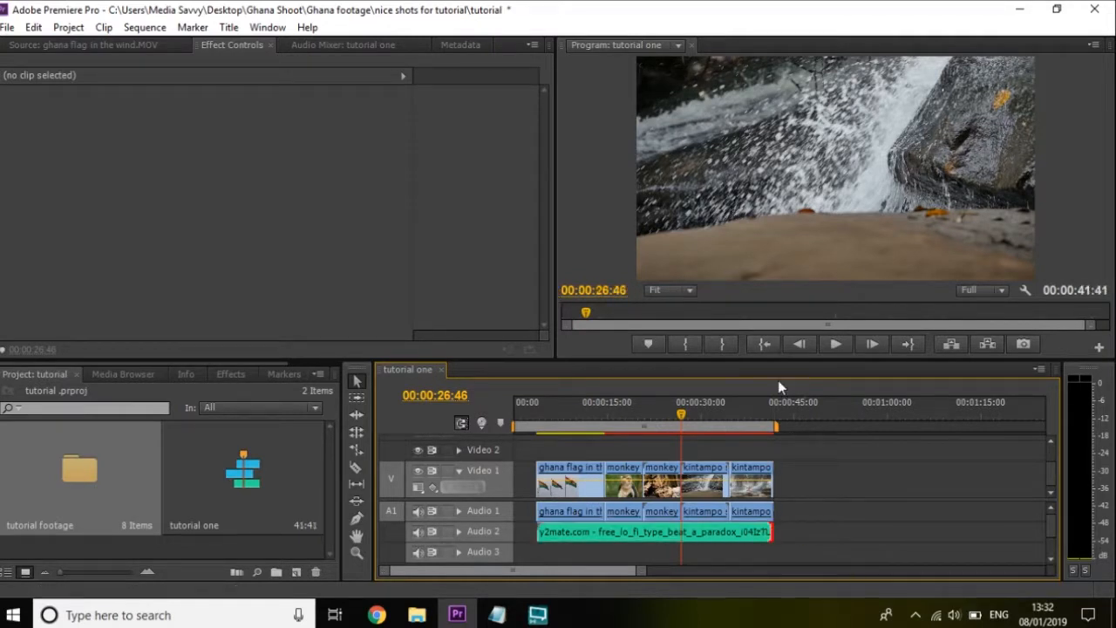
- Apply the default transitions to the start of the ghana flag in the wind clip and play the opening
left_click_drag(678, 406, 575, 426)
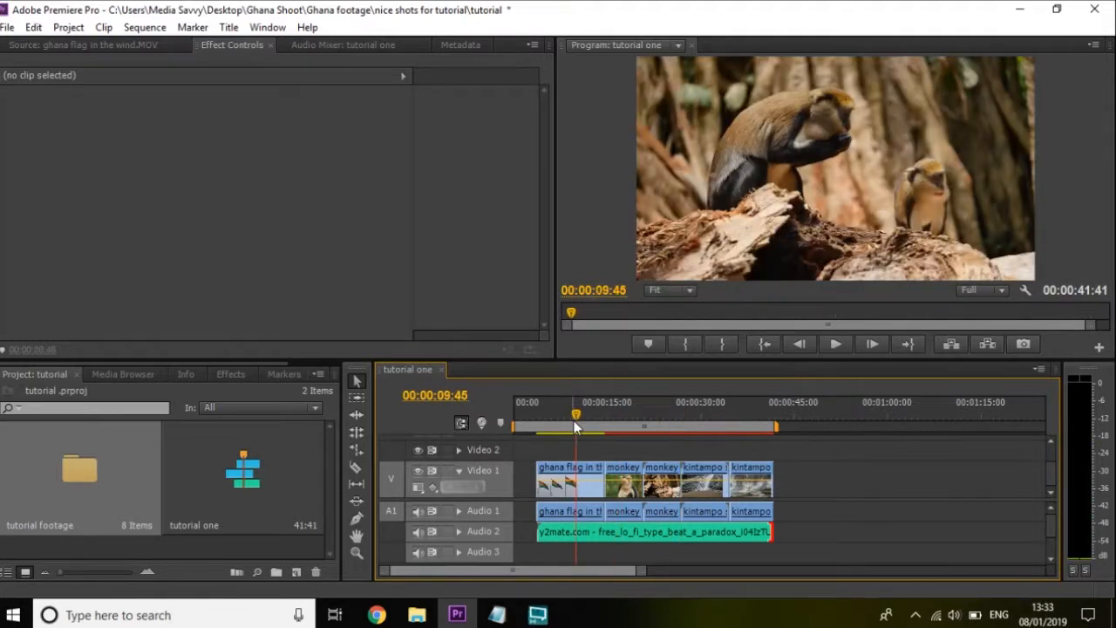
left_click_drag(575, 425, 535, 423)
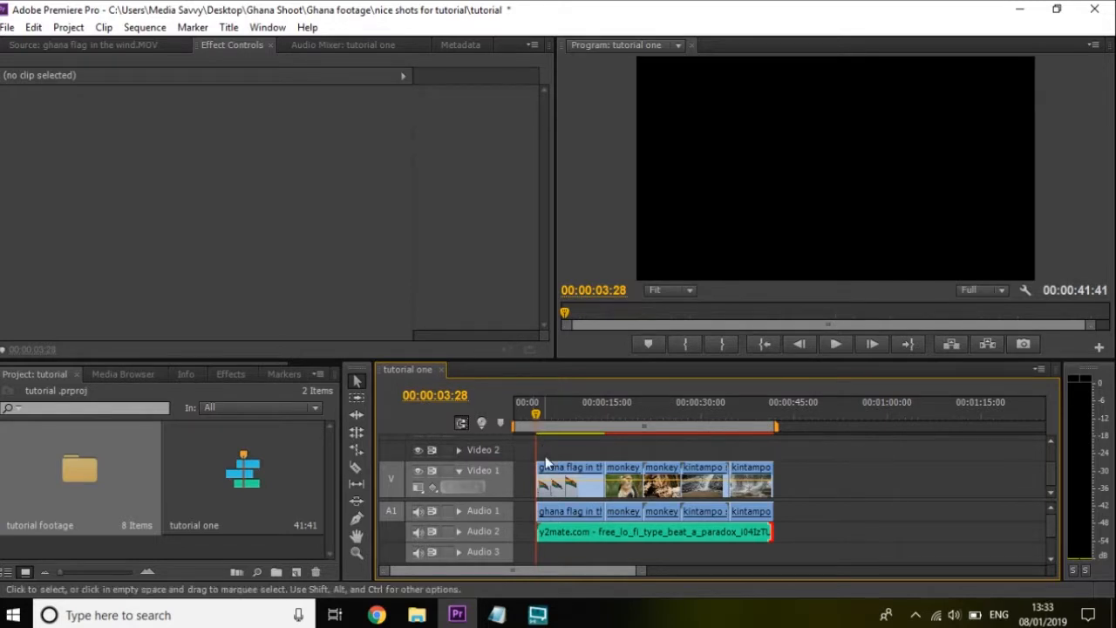
key("space")
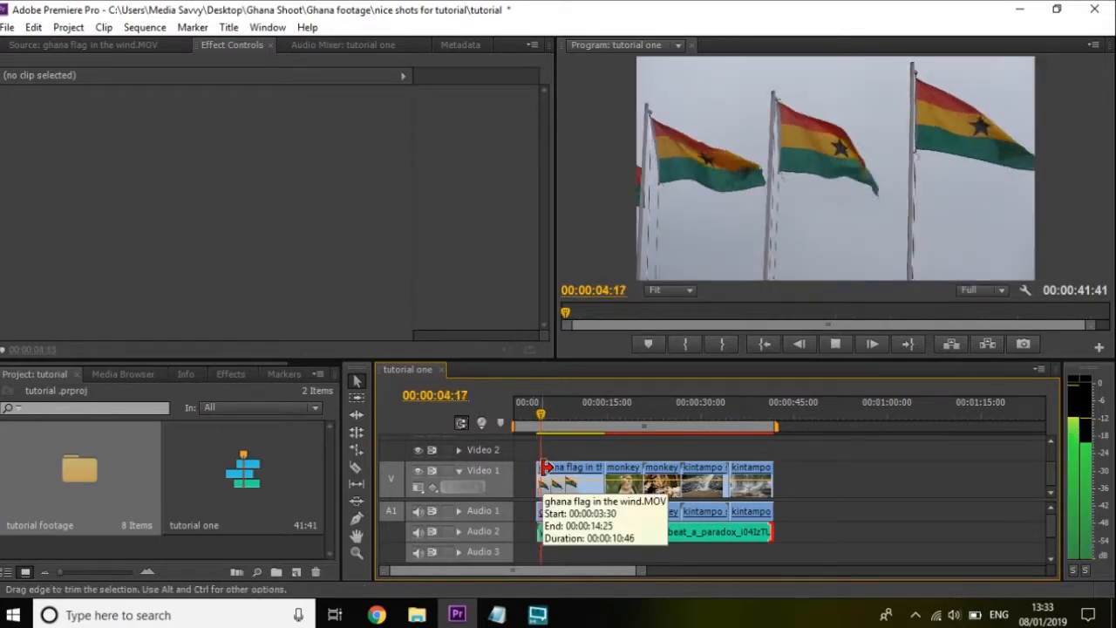
key("space")
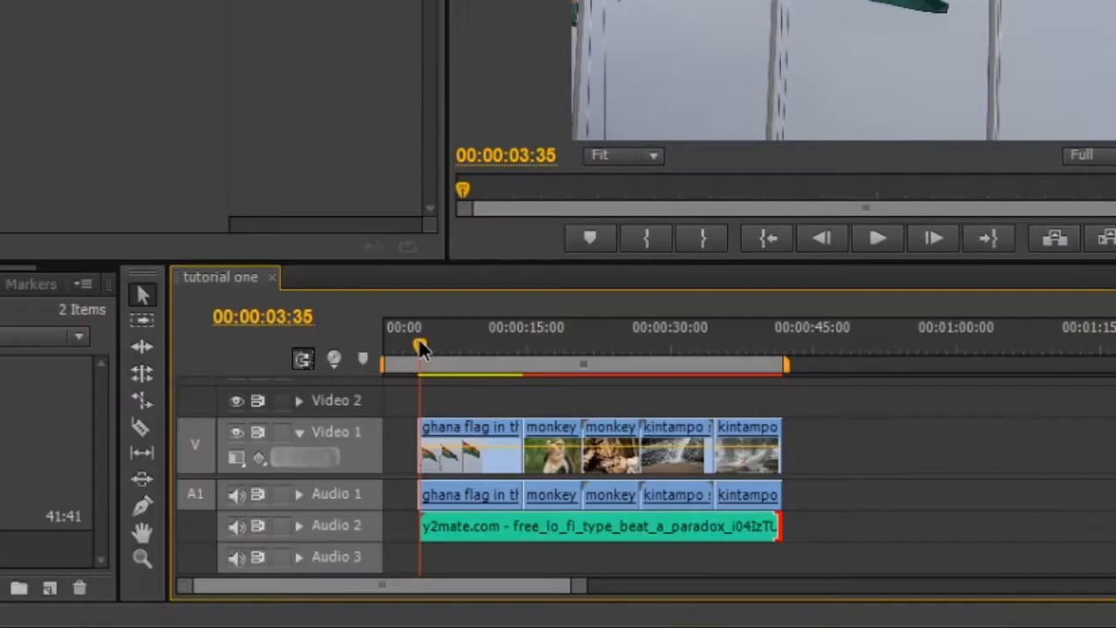
right_click(422, 432)
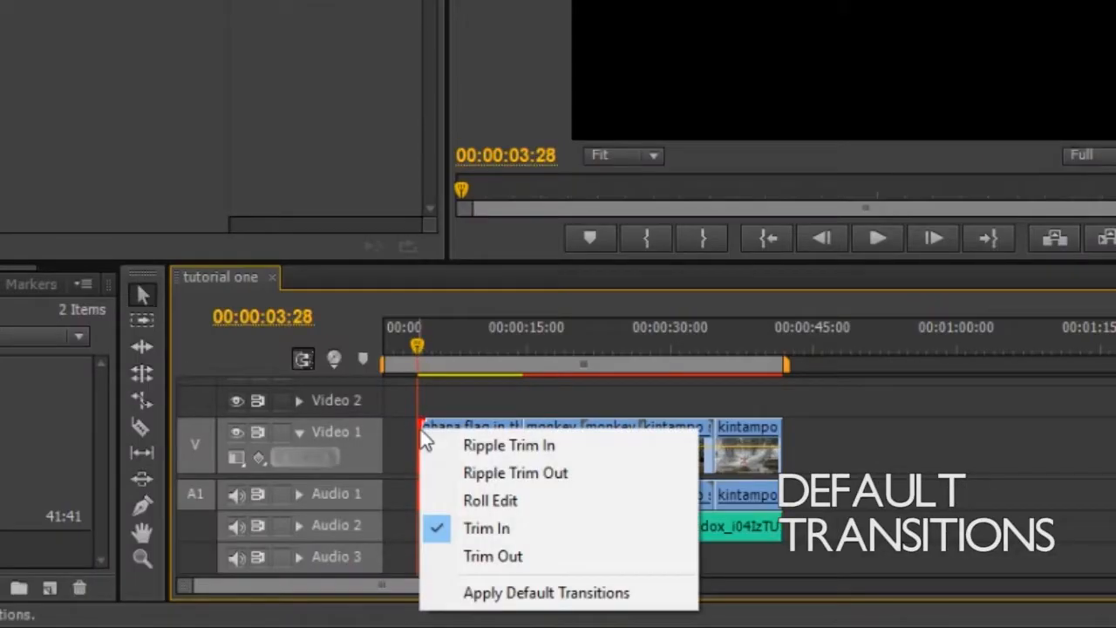
left_click(460, 593)
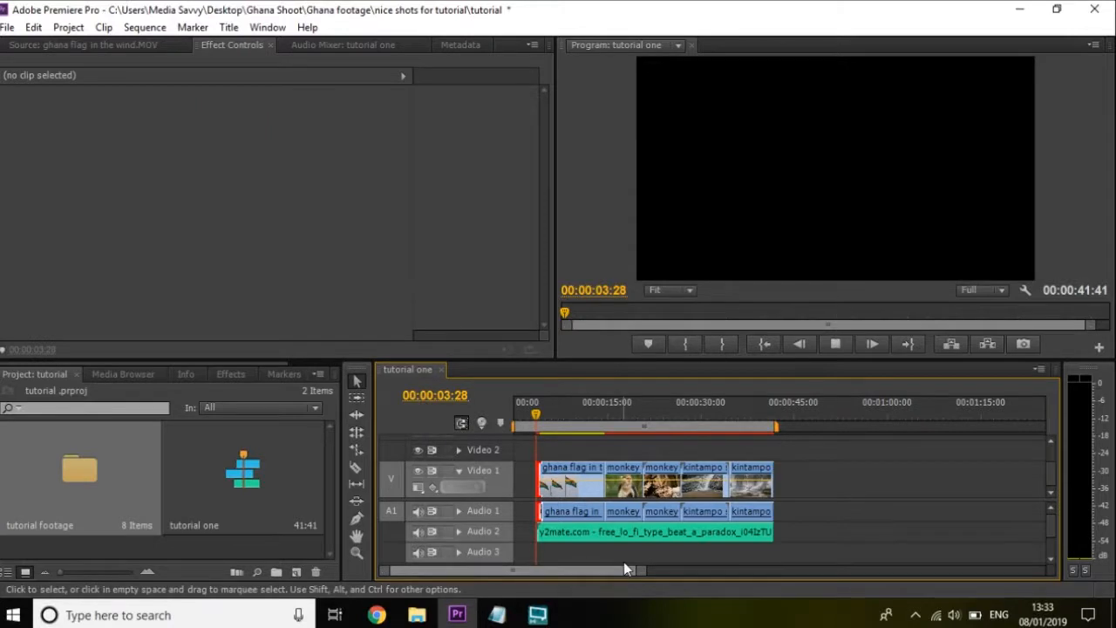
key("space")
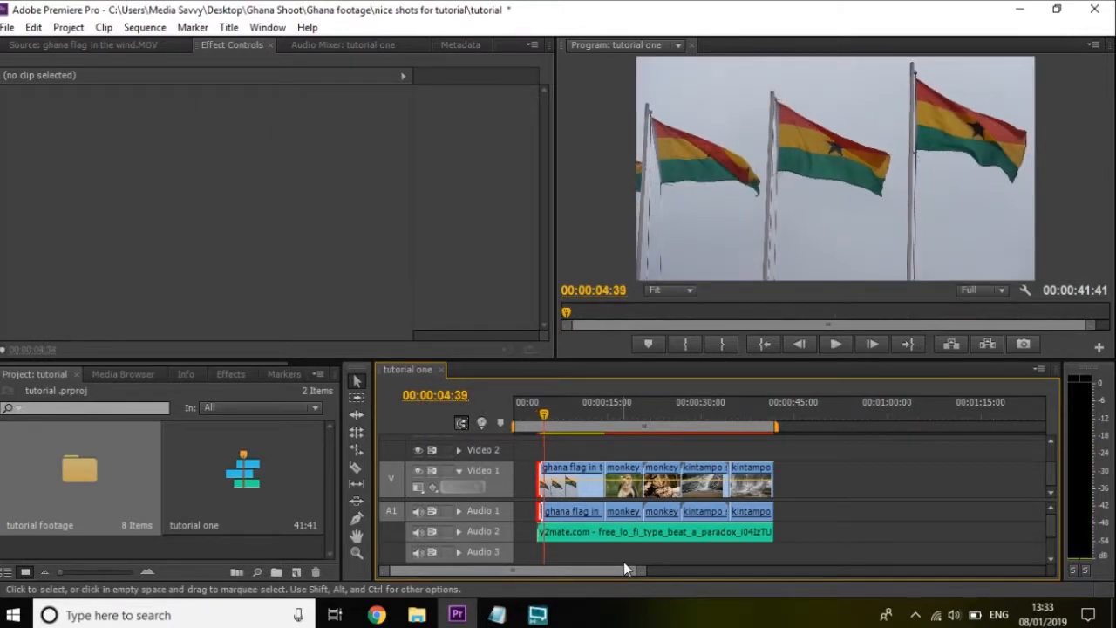
- Apply the default transition to the start of the lo-fi music on Audio 2 and play the opening from the first clip
right_click(542, 536)
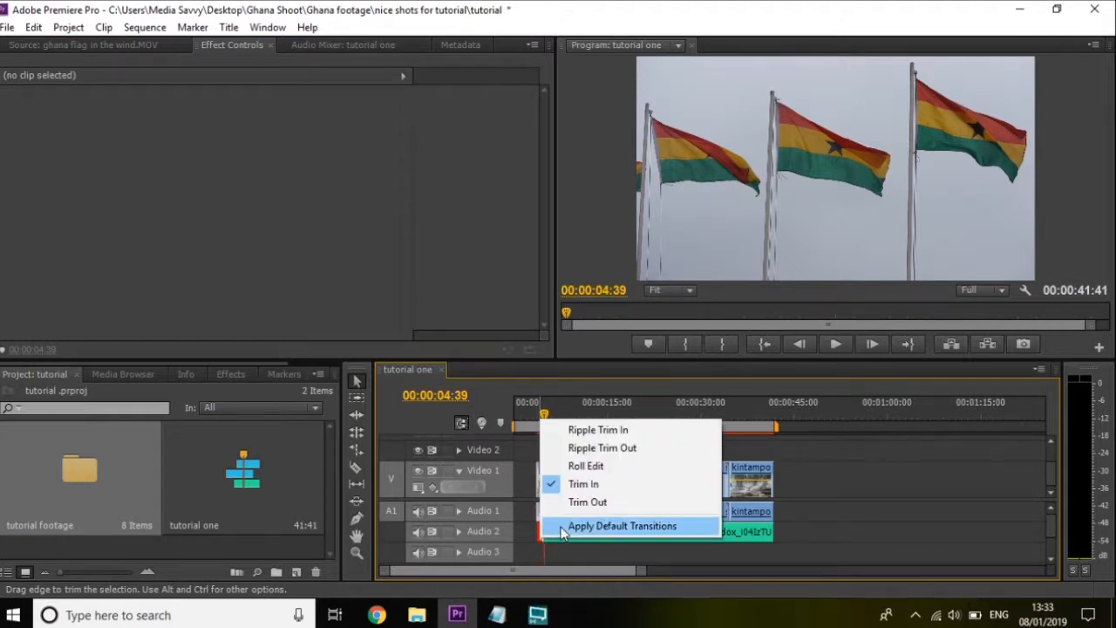
left_click(562, 529)
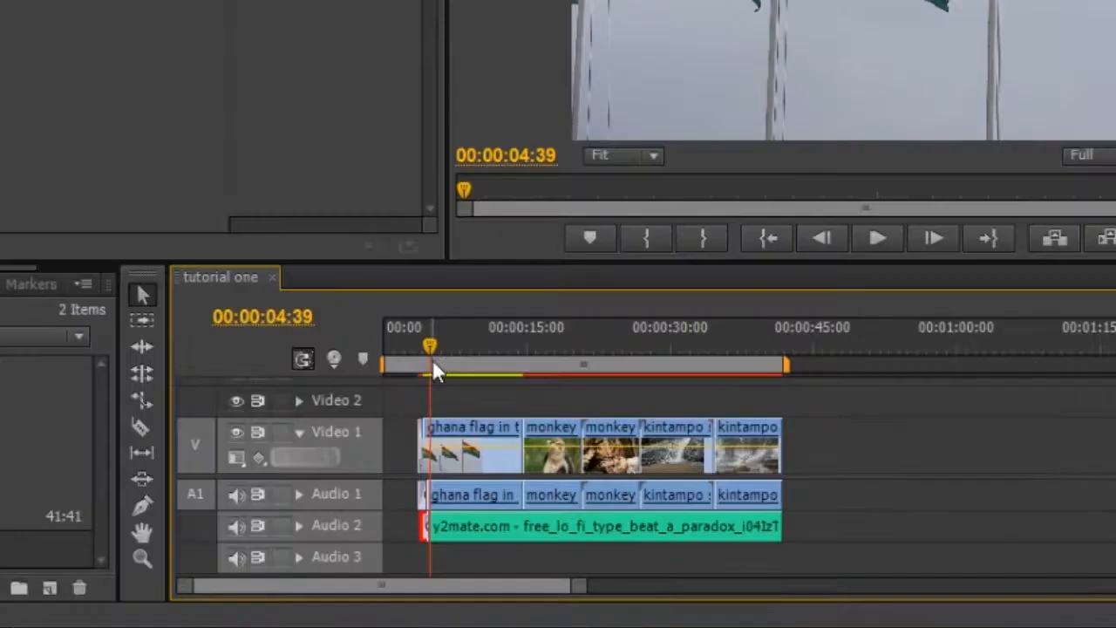
left_click_drag(547, 429, 538, 411)
key("space")
key("space")
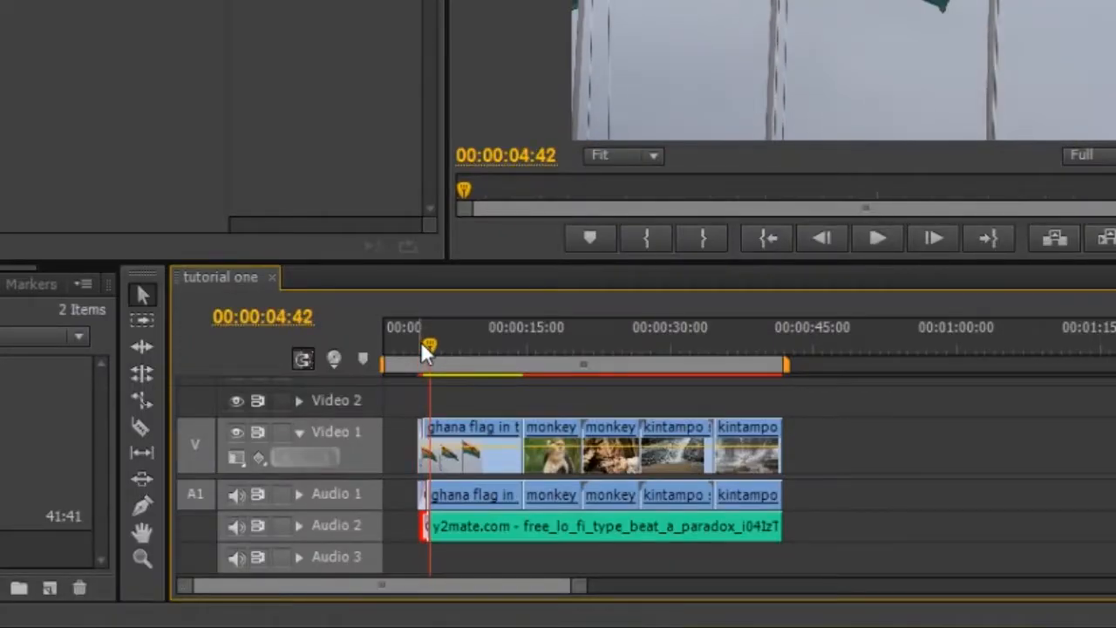
- Apply the default transitions to the ends of the last kintampo clip and the lo-fi music, and play the ending
left_click_drag(427, 347, 781, 394)
right_click(778, 424)
left_click(859, 589)
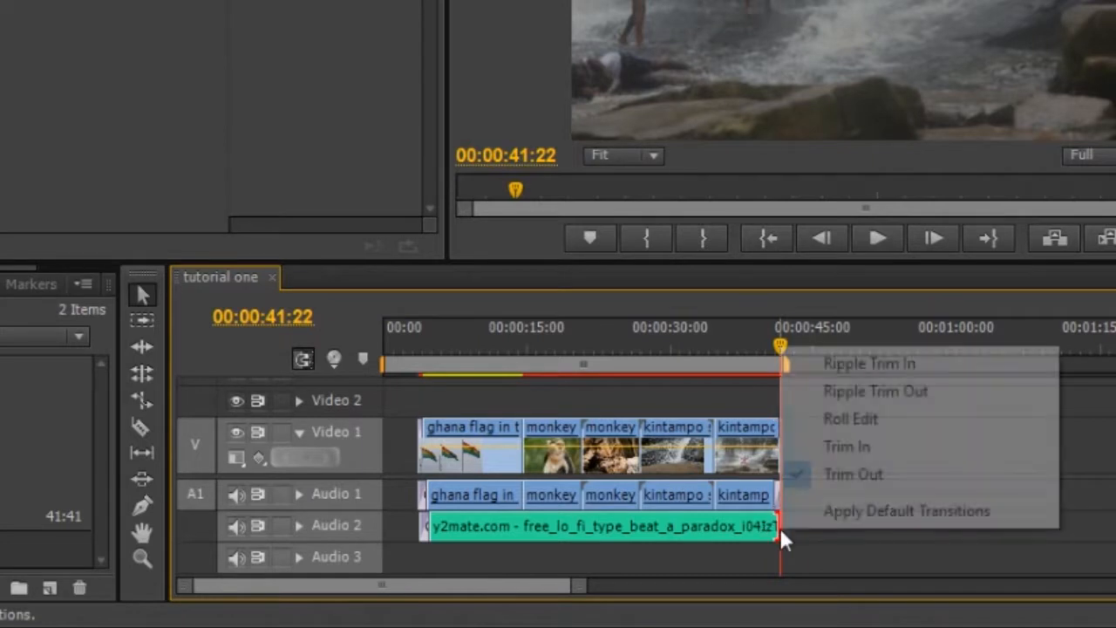
left_click(805, 514)
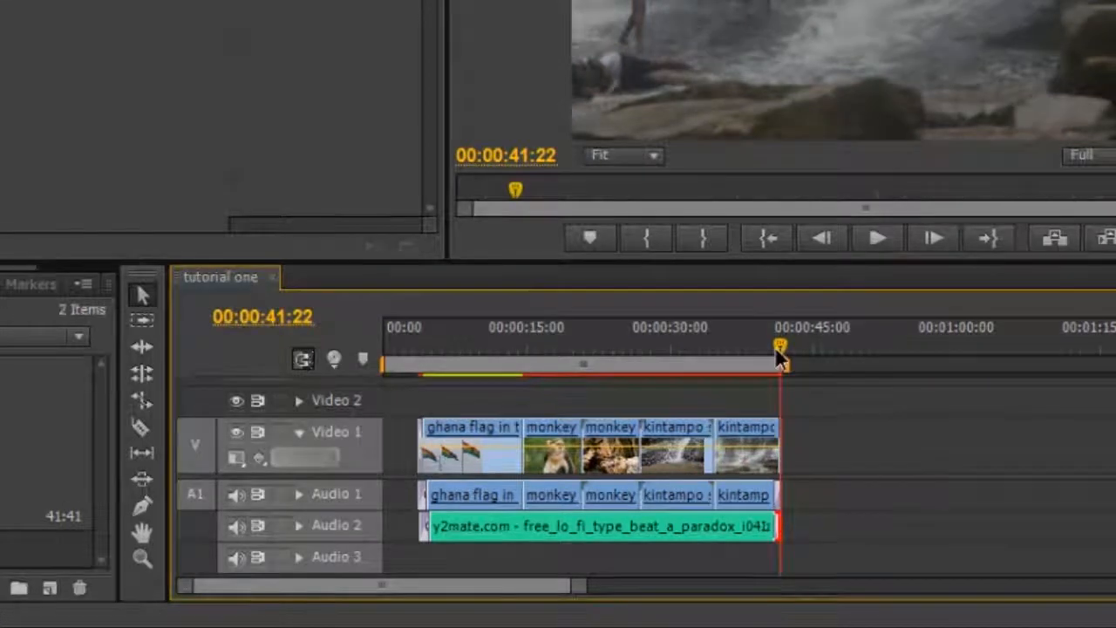
left_click_drag(777, 352, 770, 349)
key("space")
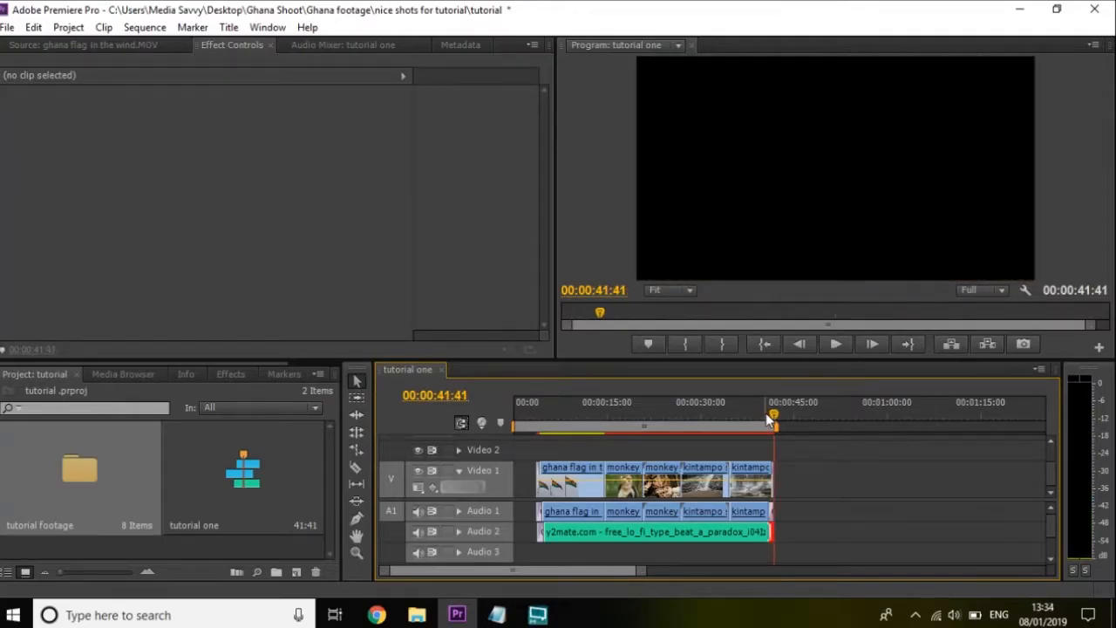
key("space")
- Play the cuts from the ghana flag clip to the first monkey clip and on to the second, stopping at 00:00:24:02
left_click_drag(523, 422, 603, 433)
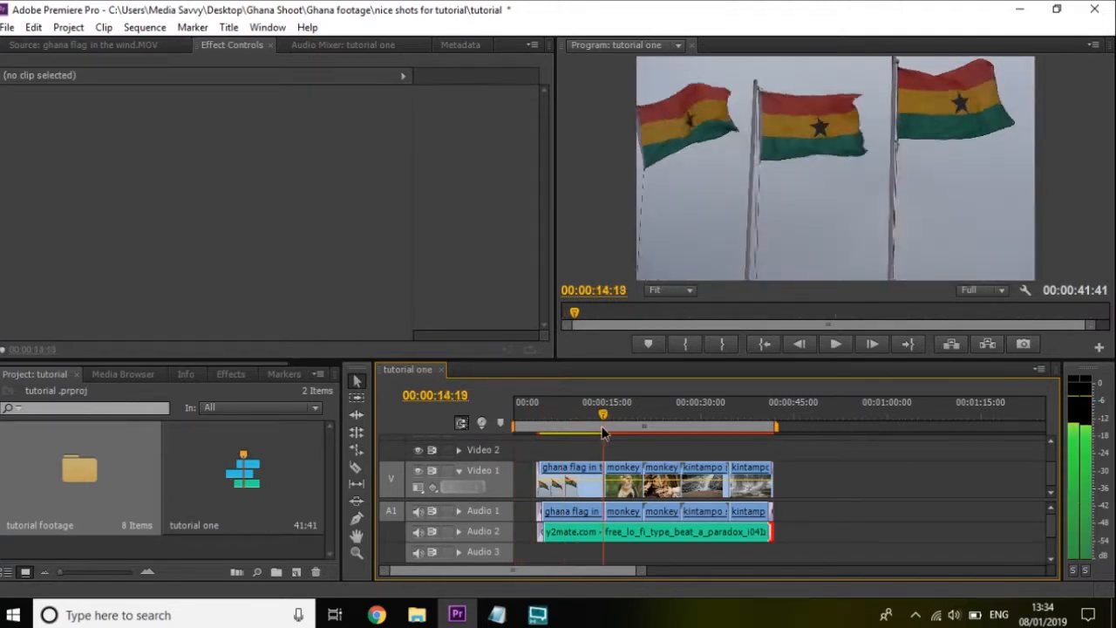
key("space")
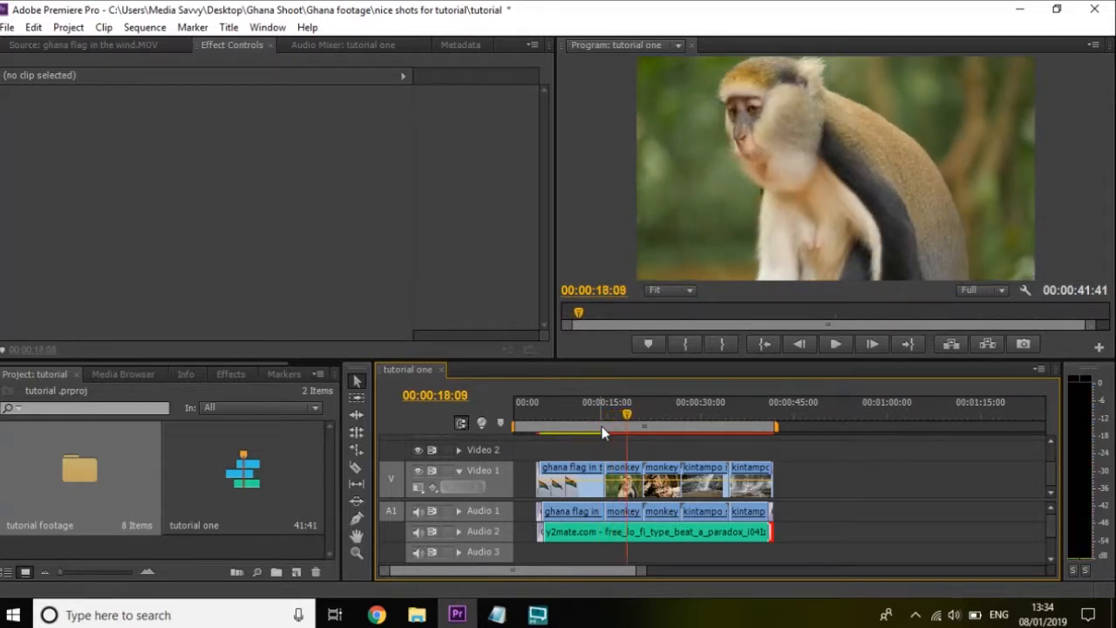
left_click(634, 417)
key("space")
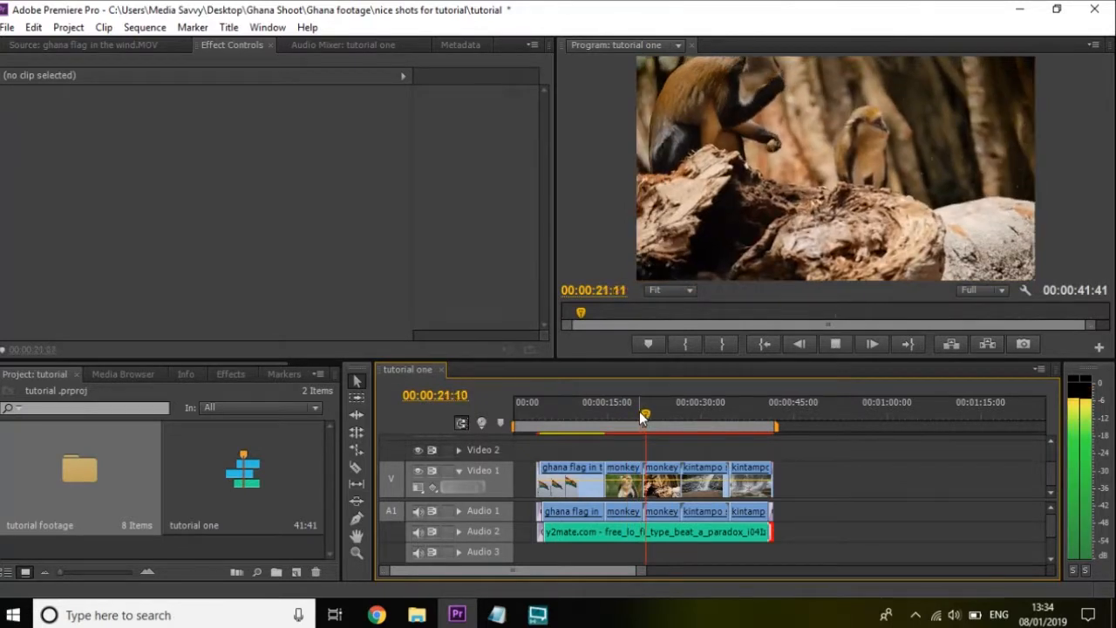
key("space")
key("space")
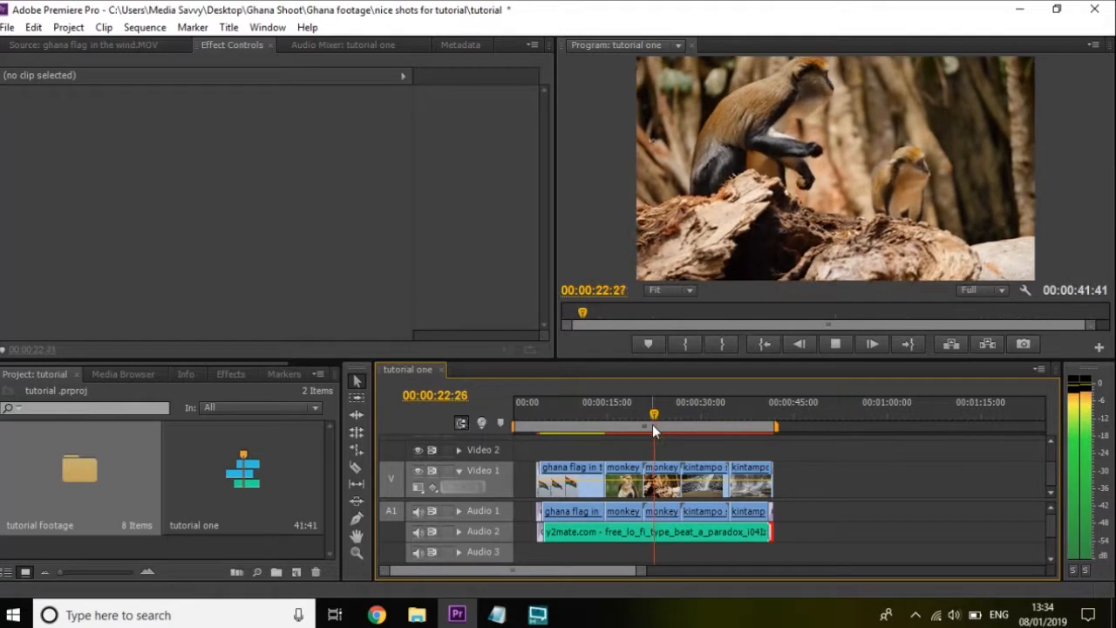
key("space")
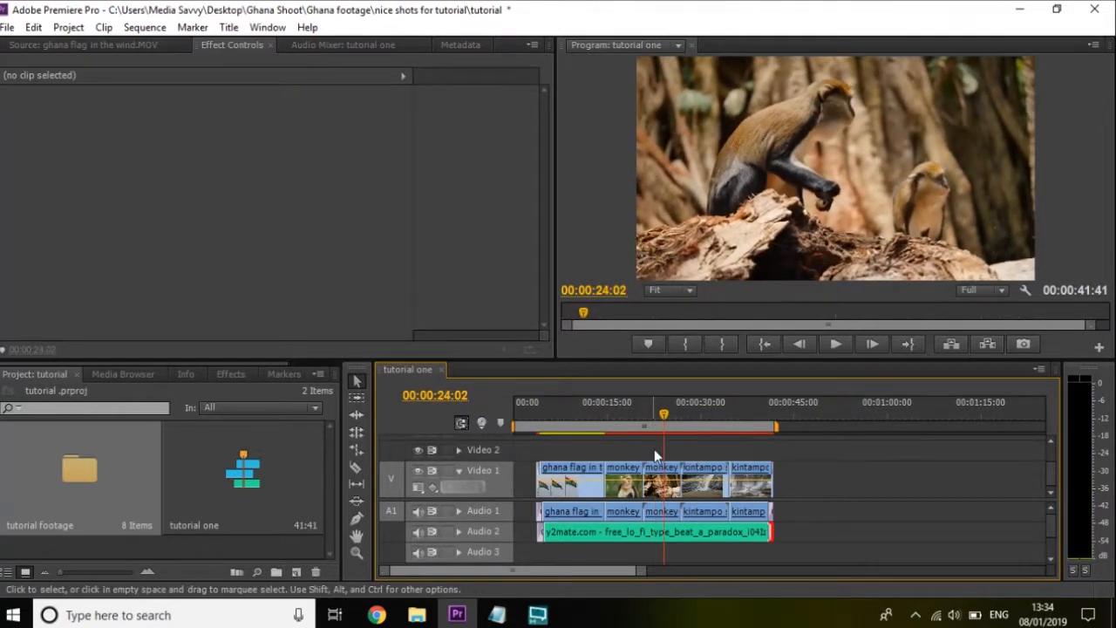
- Trim the start of the second monkey clip to 00:00:24:02 and ripple-delete the gaps so the following clips close up
left_click_drag(654, 472, 662, 474)
right_click(655, 477)
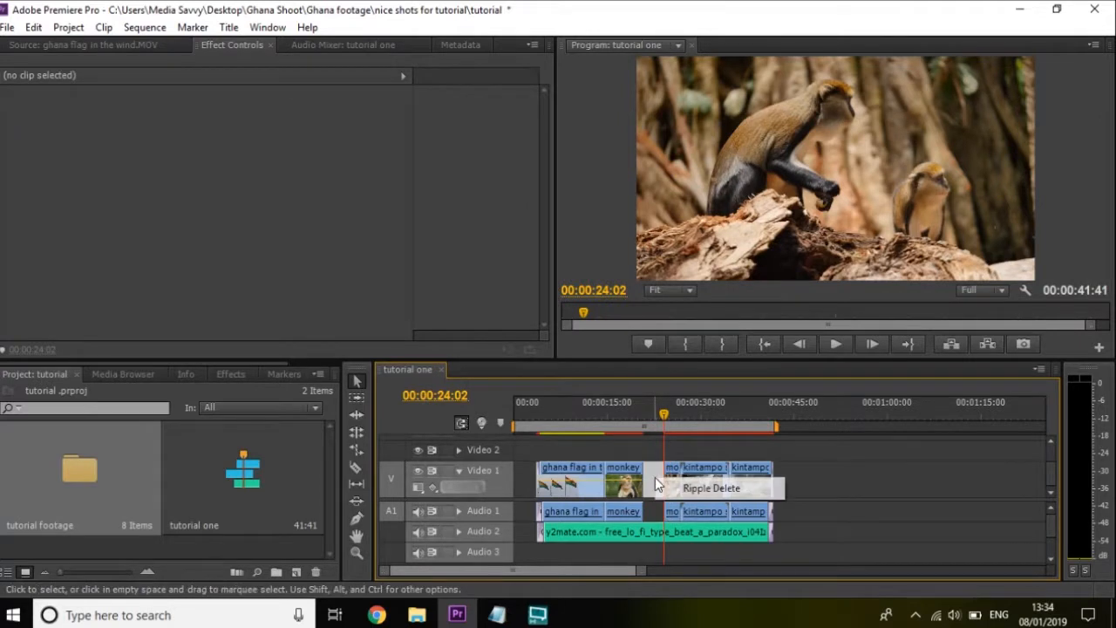
left_click(706, 488)
left_click_drag(730, 475, 673, 472)
right_click(680, 475)
left_click(734, 480)
- Play the cut between the two monkey clips and park the playhead at 00:00:20:36
left_click_drag(664, 415, 636, 415)
key("space")
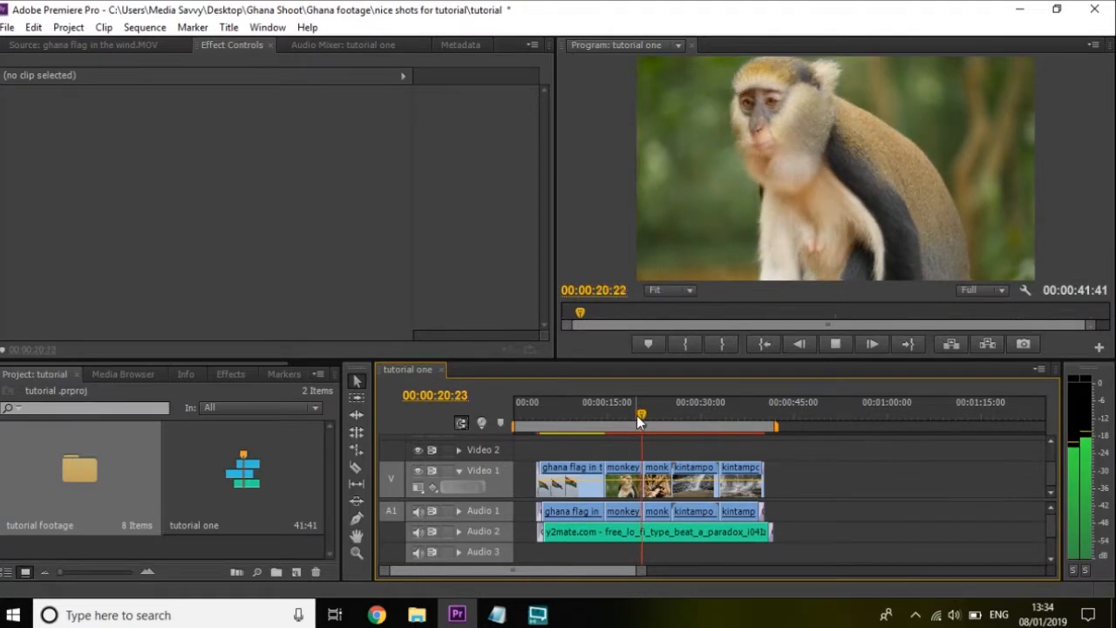
key("space")
left_click_drag(636, 415, 644, 415)
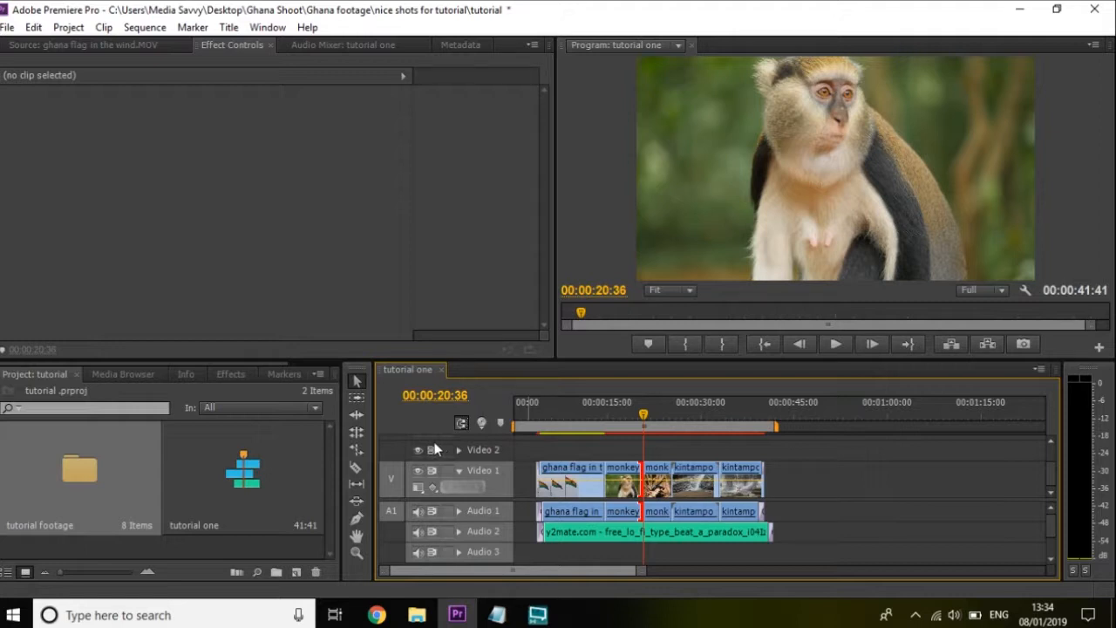
- Apply the Film Dissolve video transition to the cut between the two monkey clips on Video 1
left_click(236, 376)
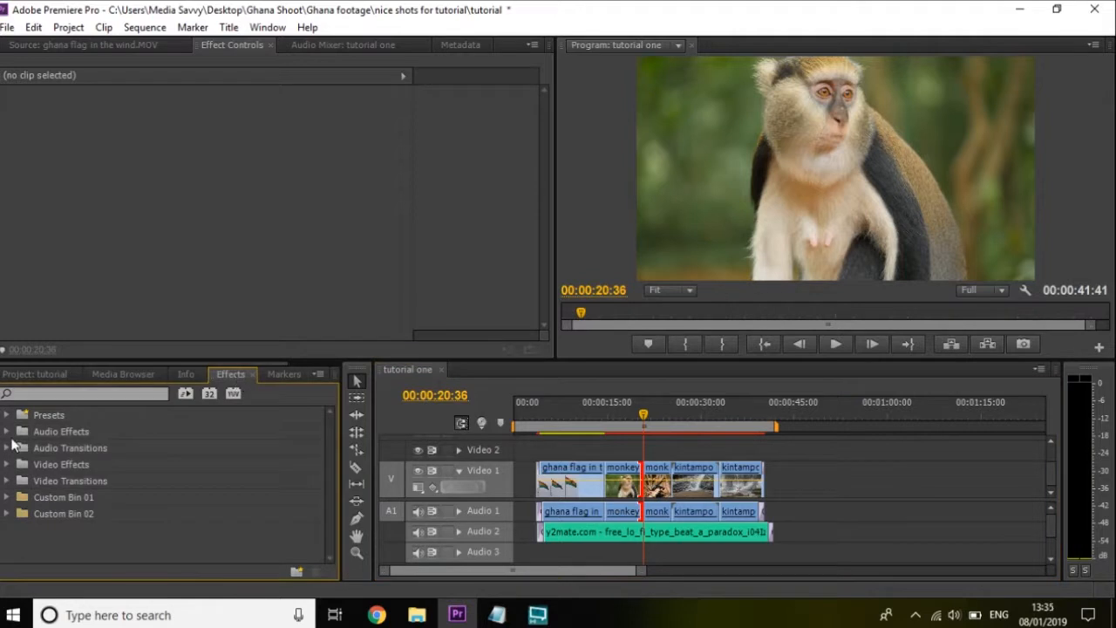
left_click(8, 480)
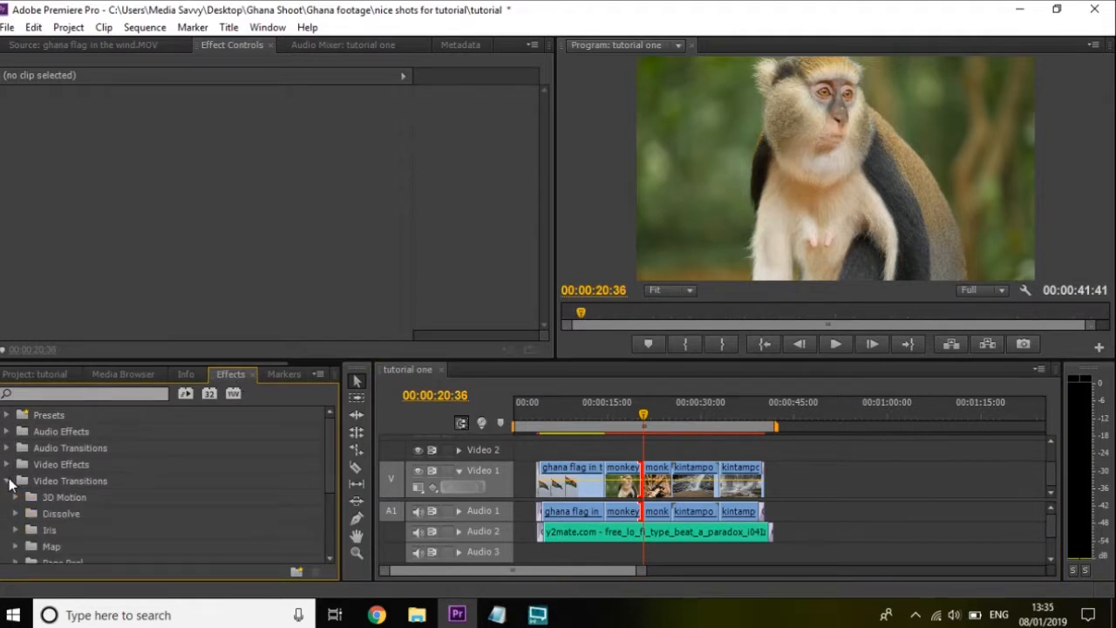
scroll(329, 472, "down", 3)
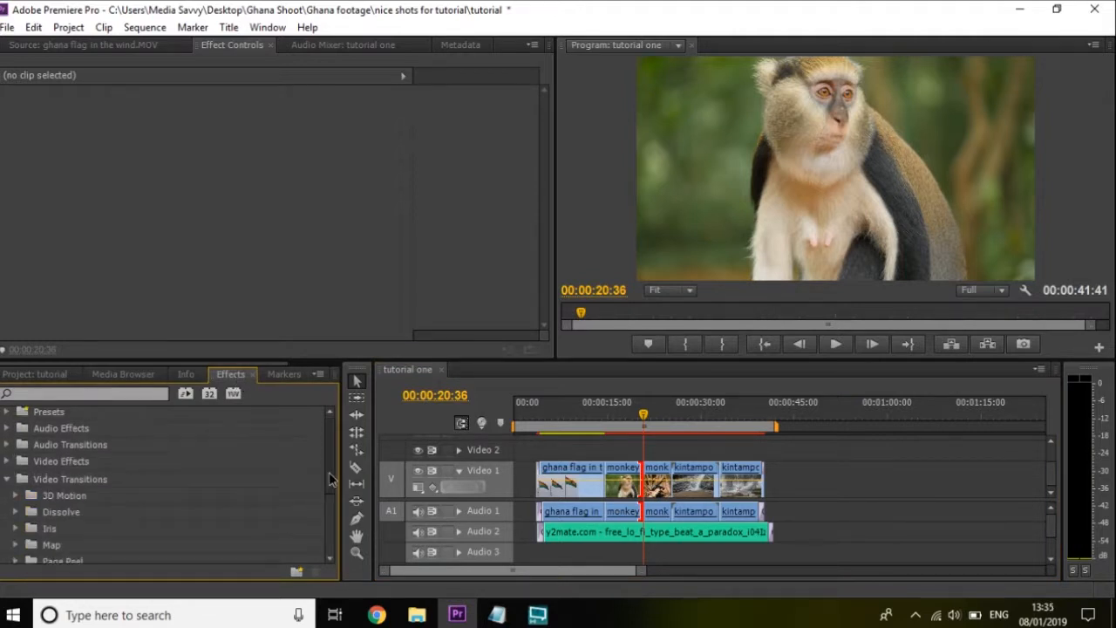
scroll(330, 493, "down", 1)
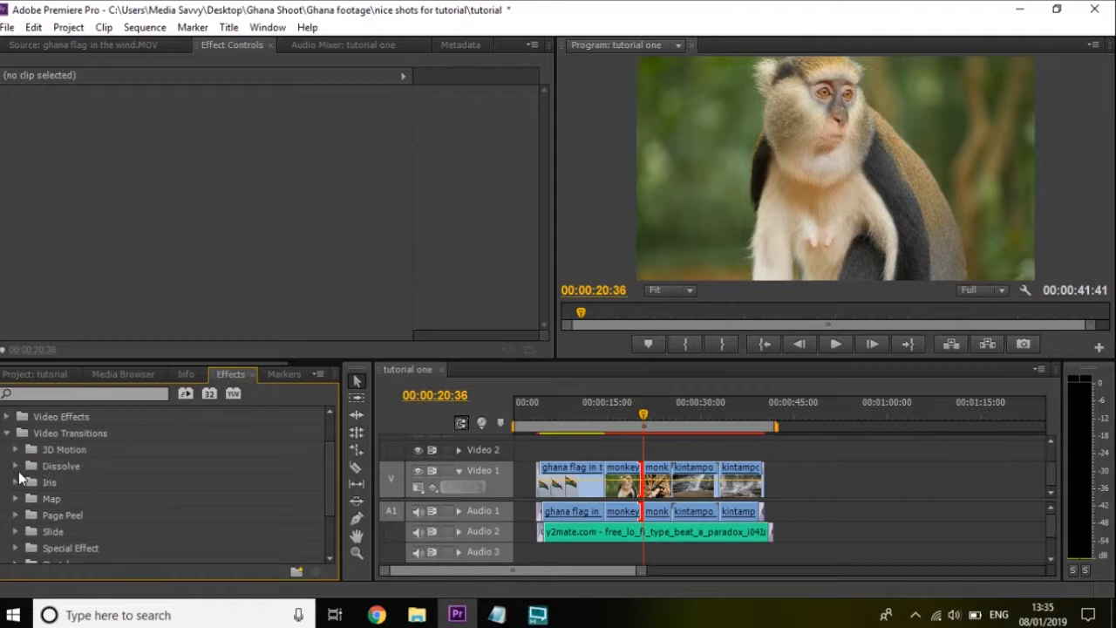
left_click(15, 467)
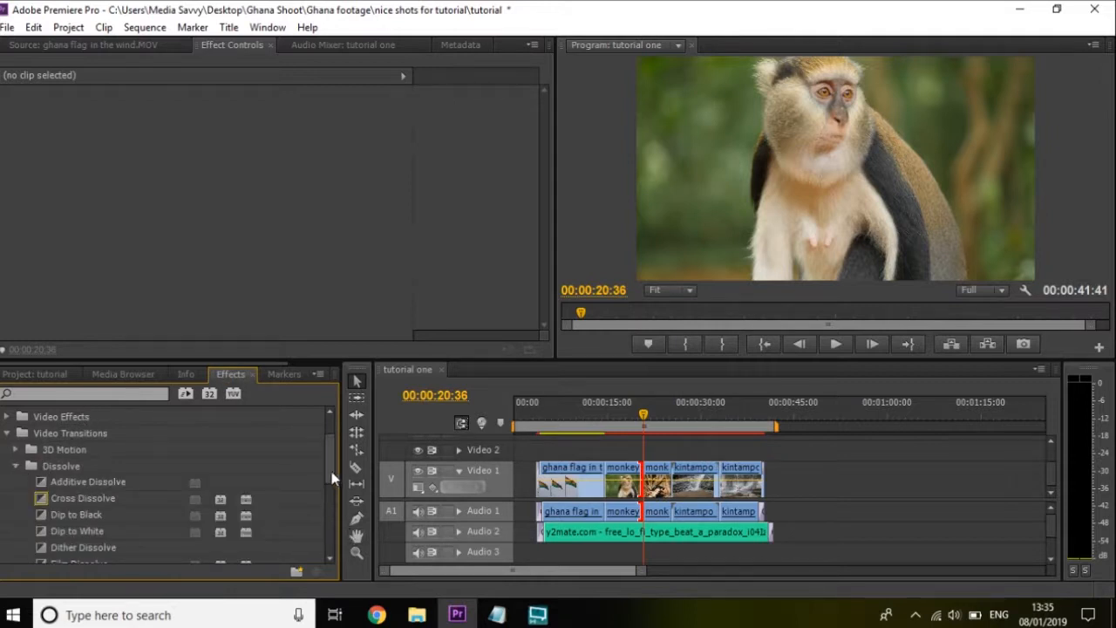
left_click_drag(332, 477, 331, 494)
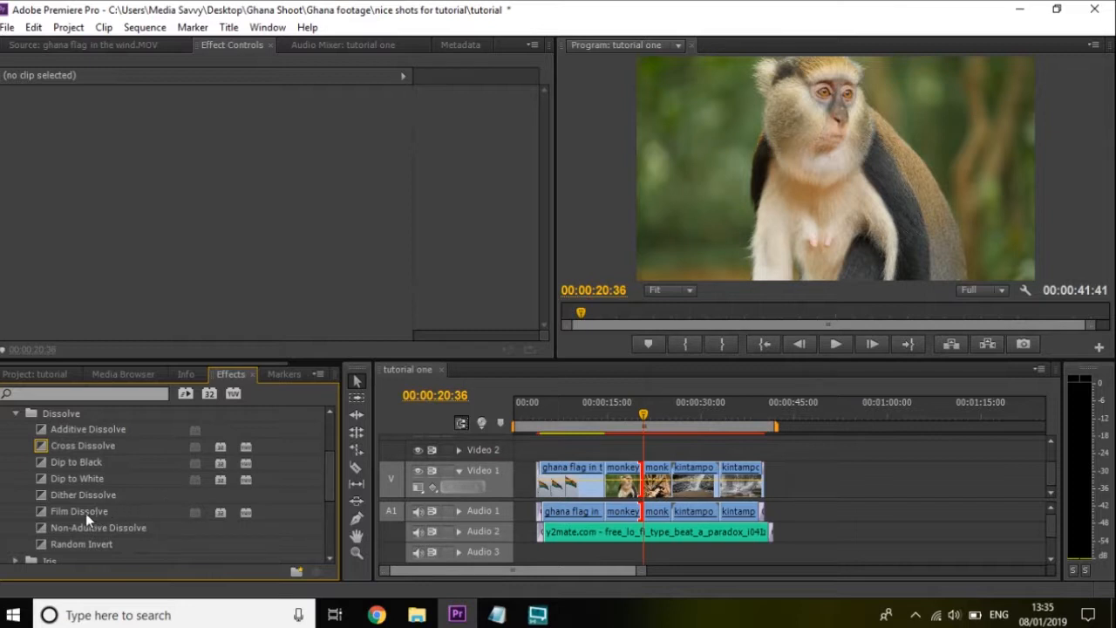
left_click_drag(81, 513, 641, 475)
- Play the dissolve between the two monkey clips from about 00:00:19:07 to 00:00:22:03
left_click_drag(644, 420, 642, 428)
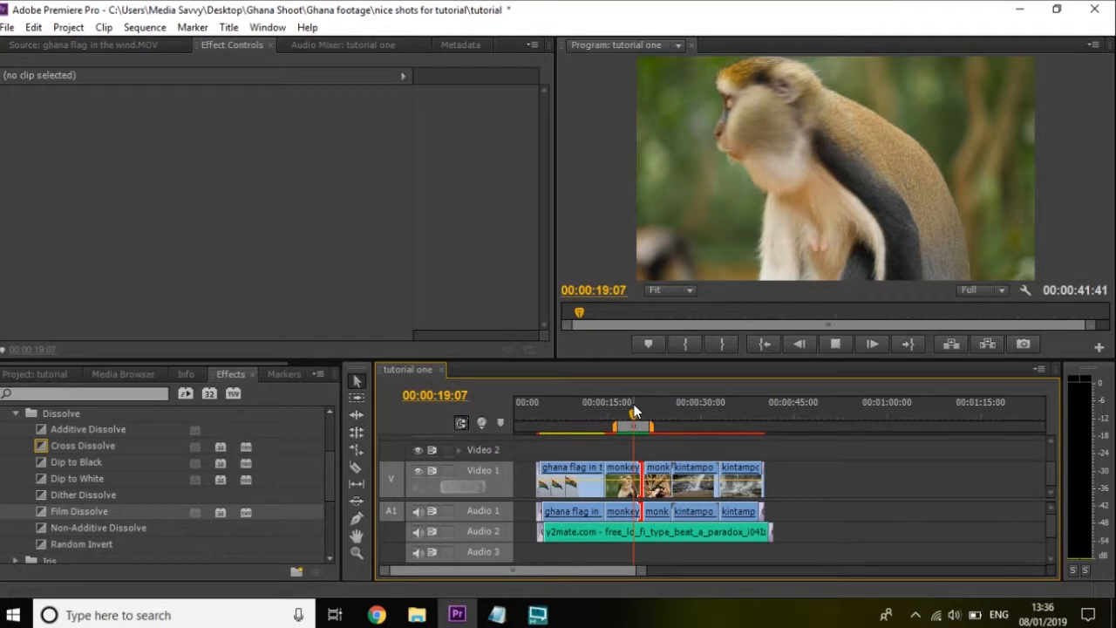
key("space")
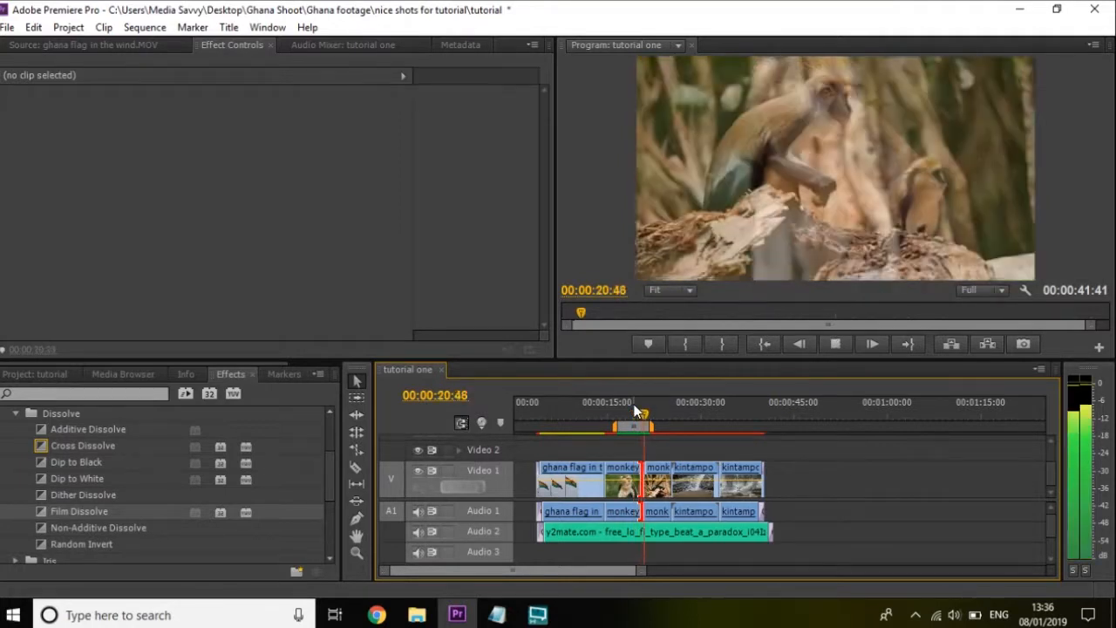
key("space")
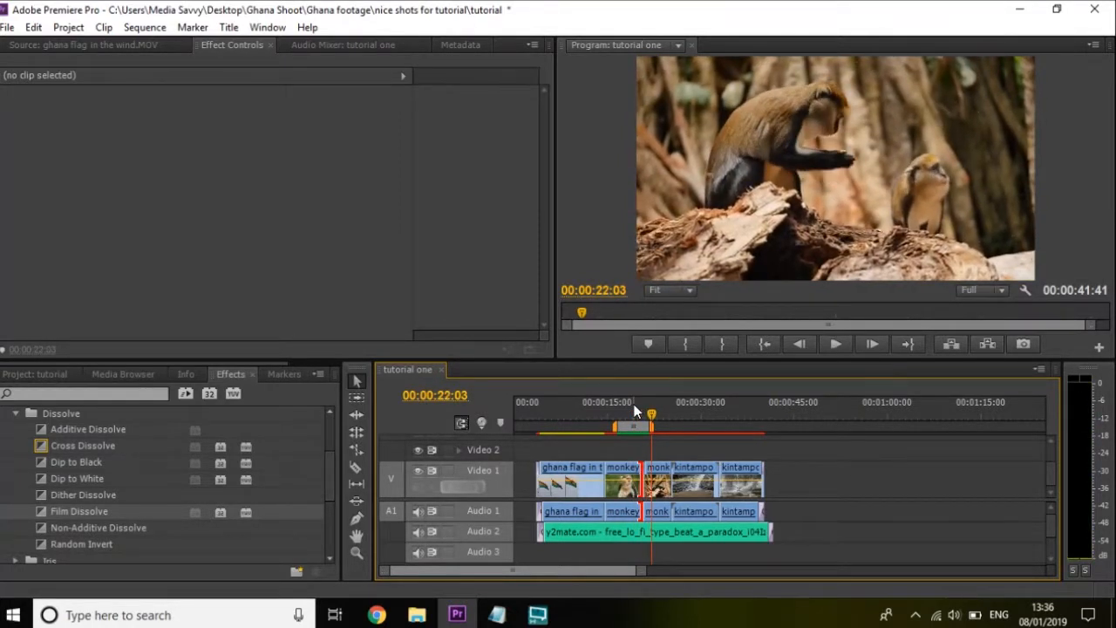
- Replay the transition between the two monkey clips, starting just before the cut
left_click_drag(615, 415, 638, 434)
key("space")
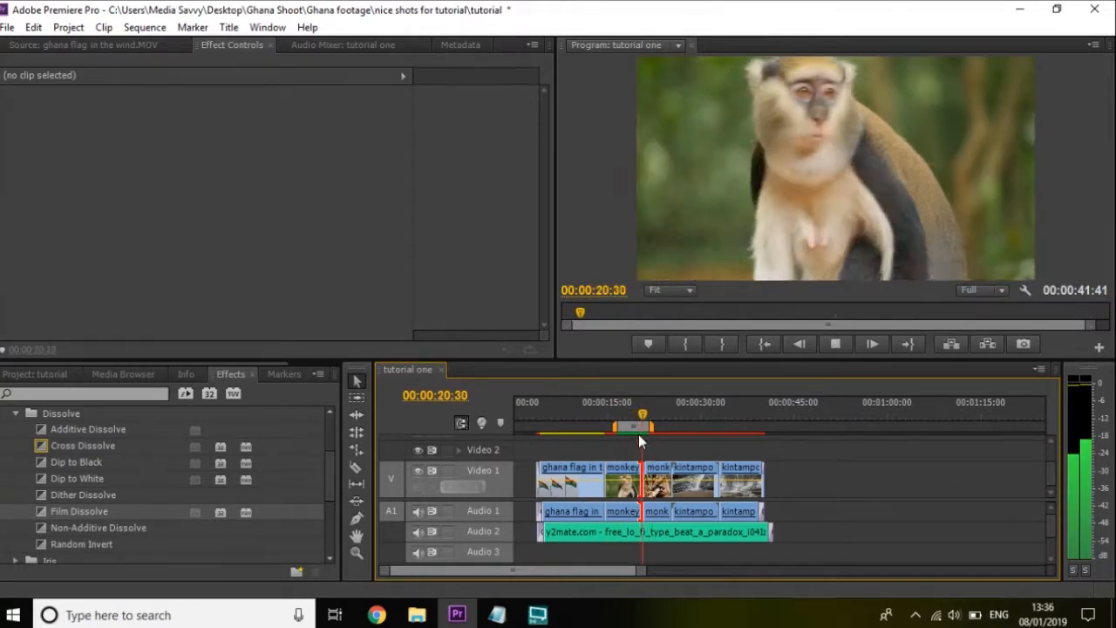
key("space")
- Try the Dip to White transition on the cut between the second monkey clip and the first kintampo clip and play it
left_click_drag(646, 422, 671, 425)
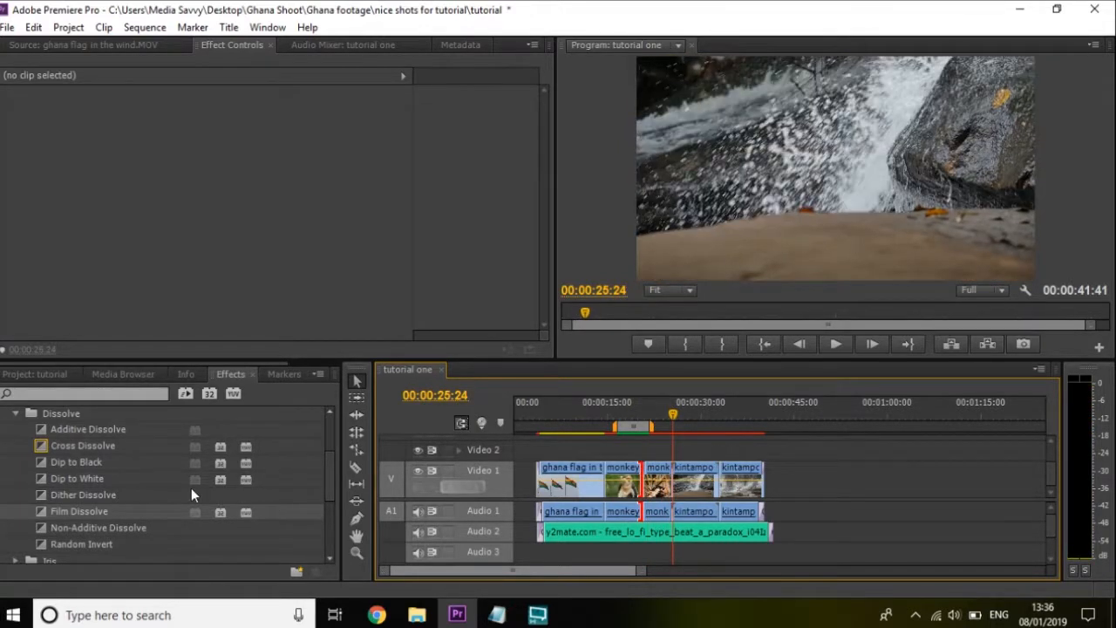
left_click_drag(41, 477, 673, 476)
left_click(671, 427)
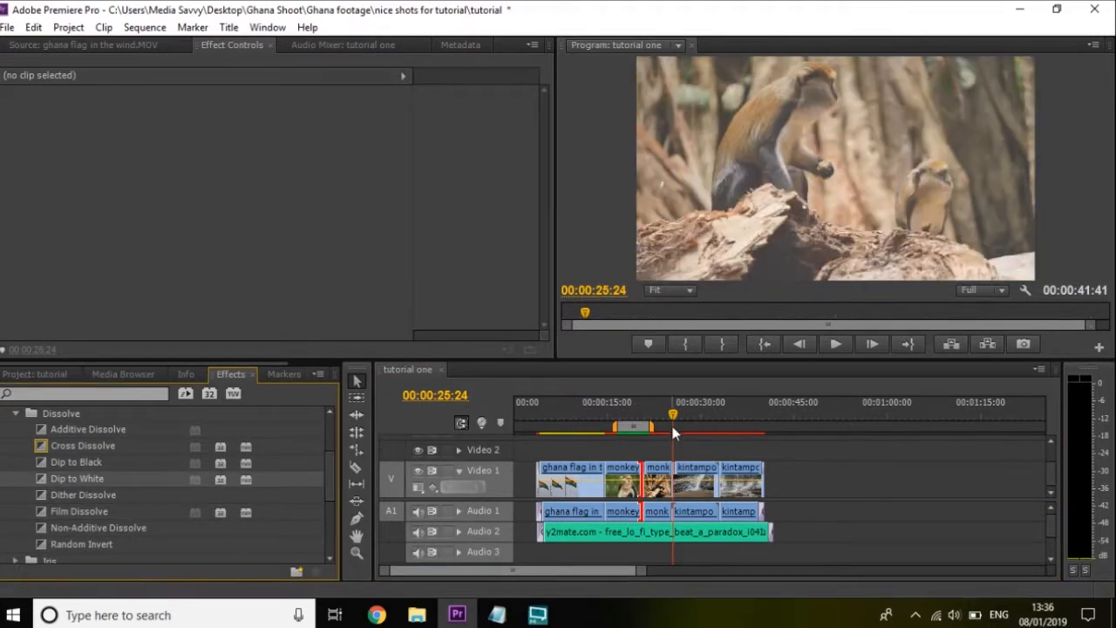
key("space")
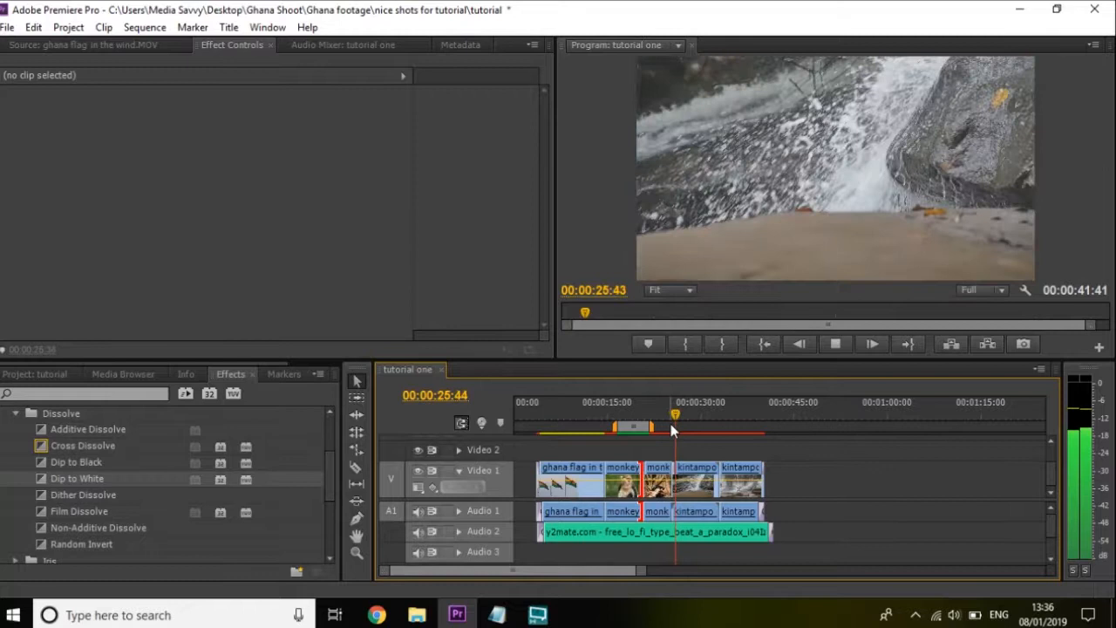
key("space")
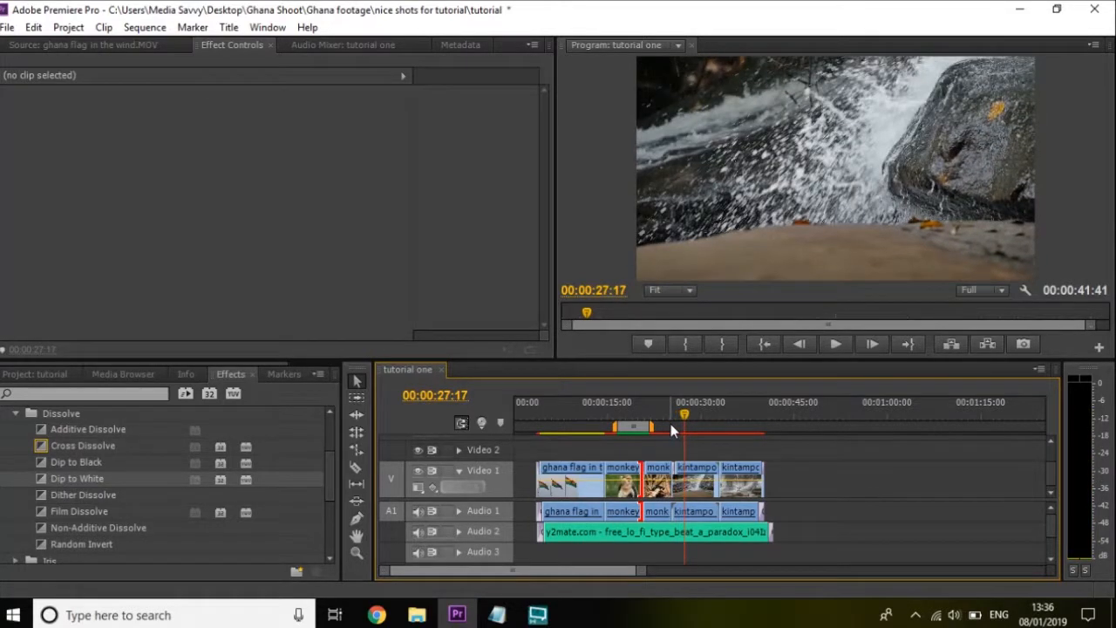
- Apply the Cross Dissolve transition to the cut between the second monkey clip and the first kintampo clip and play it
left_click(85, 464)
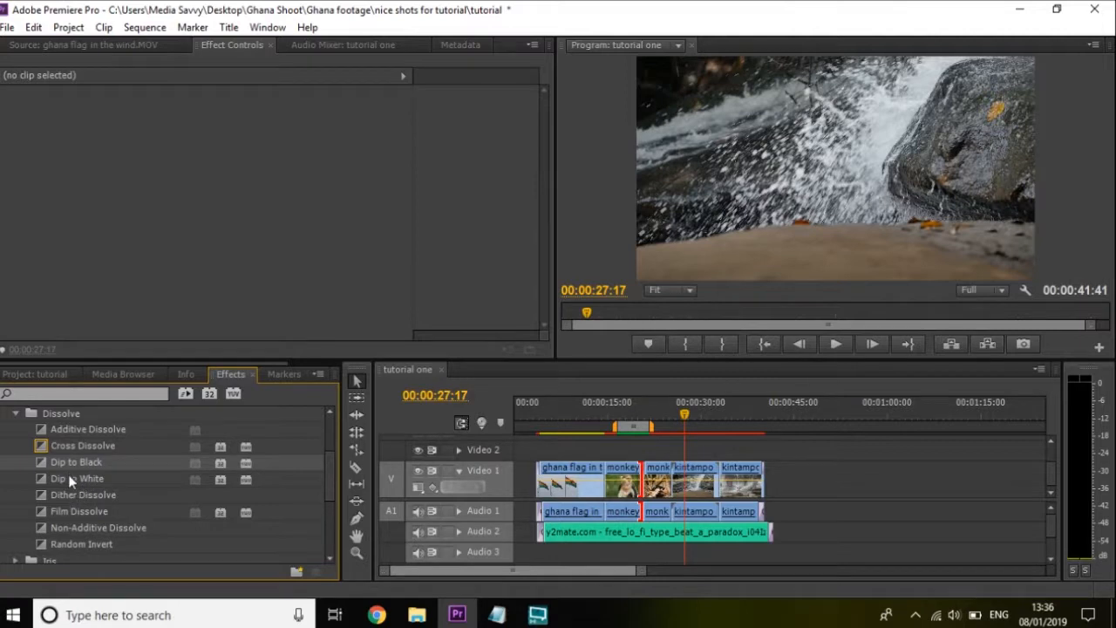
left_click_drag(65, 450, 671, 479)
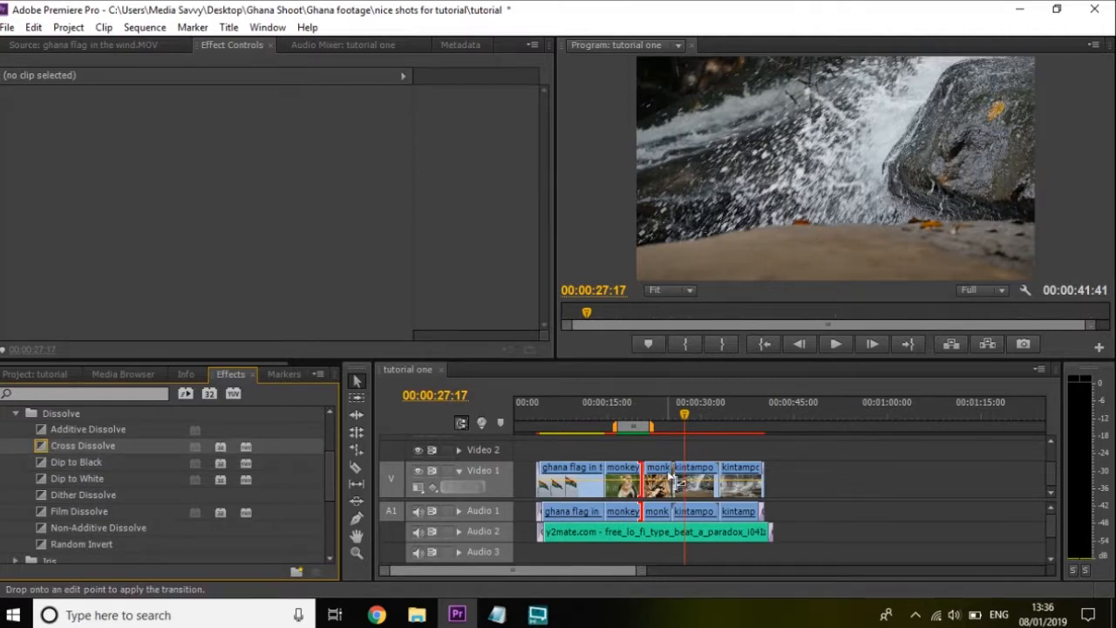
left_click_drag(684, 417, 669, 417)
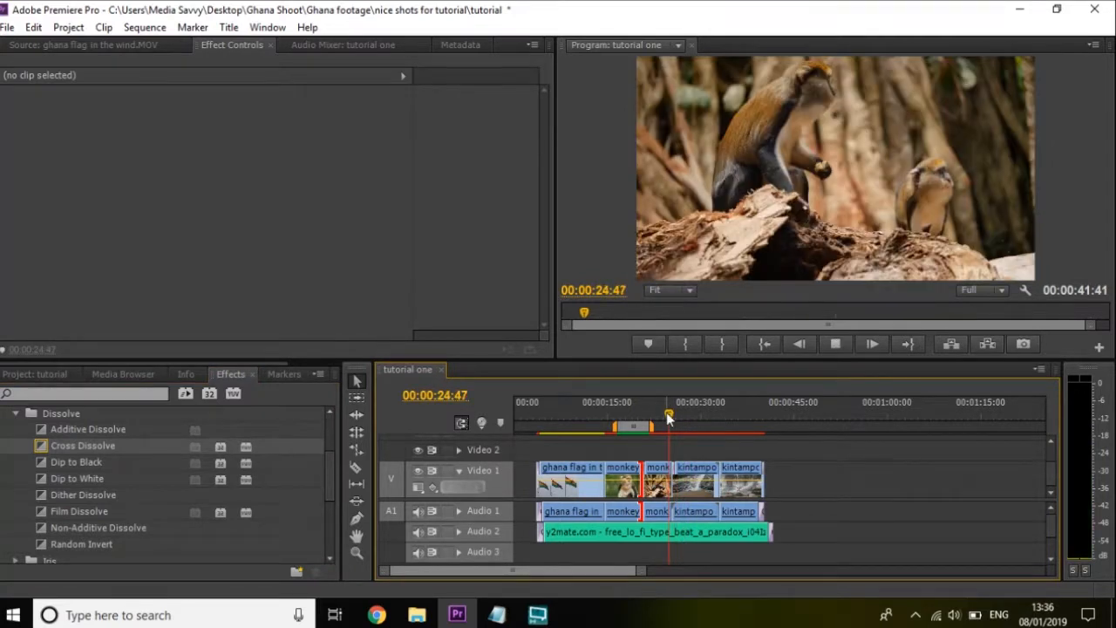
key("space")
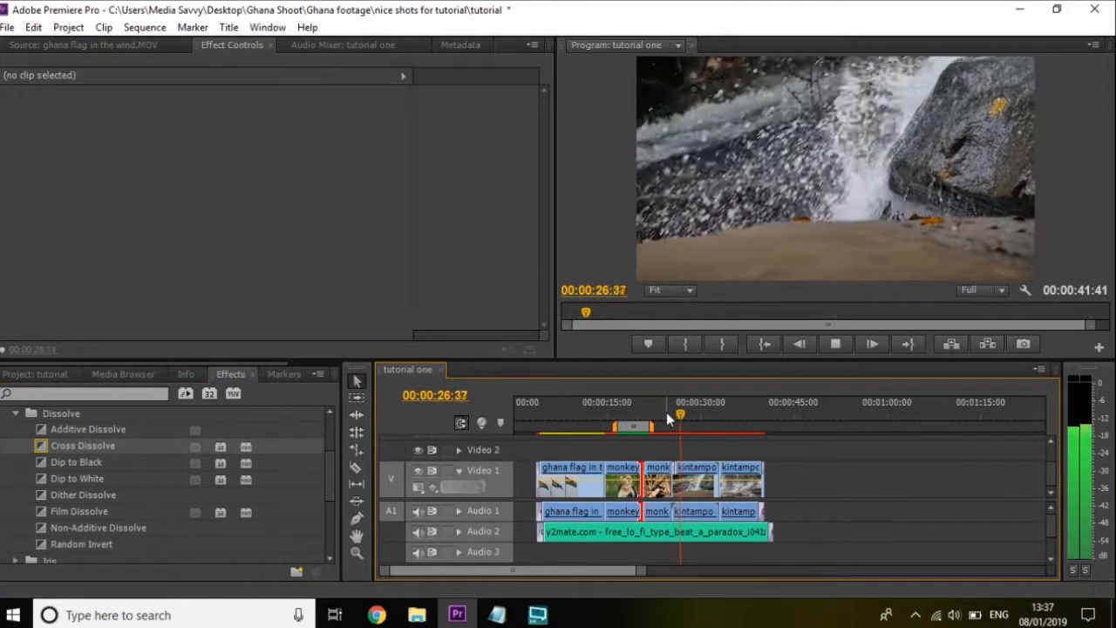
key("space")
- Play the cut between the two kintampo clips up to about 00:00:34:04
left_click_drag(682, 415, 714, 417)
key("space")
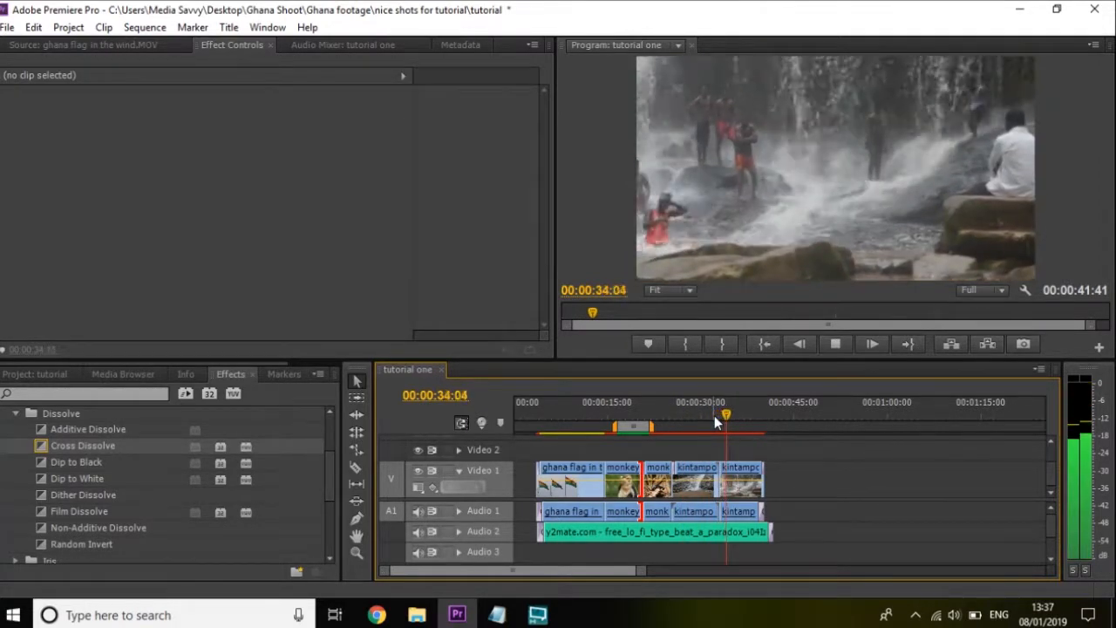
key("space")
- Return the playhead to 00:00:03:28 and extend the work area from the sequence start to the end of the last video clip
left_click_drag(714, 415, 538, 446)
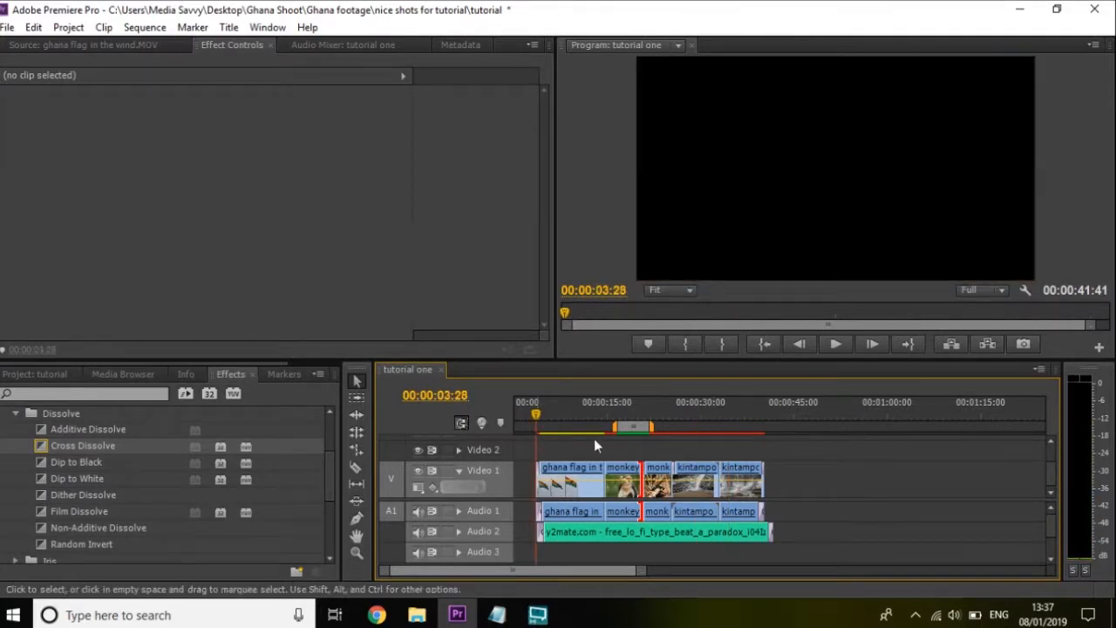
left_click_drag(617, 427, 514, 429)
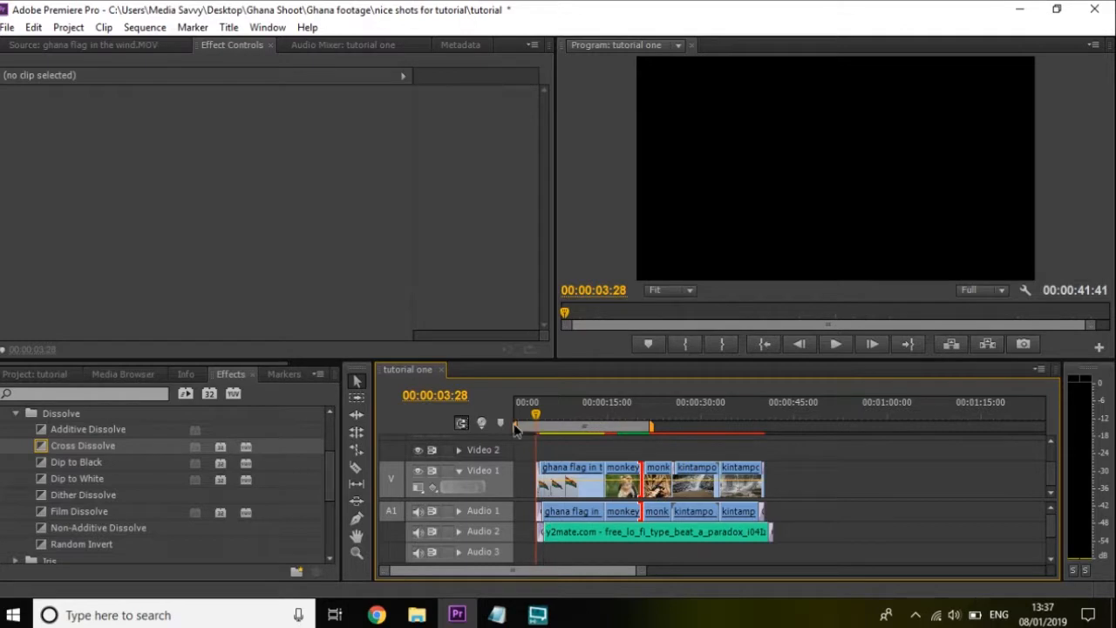
left_click_drag(651, 428, 763, 431)
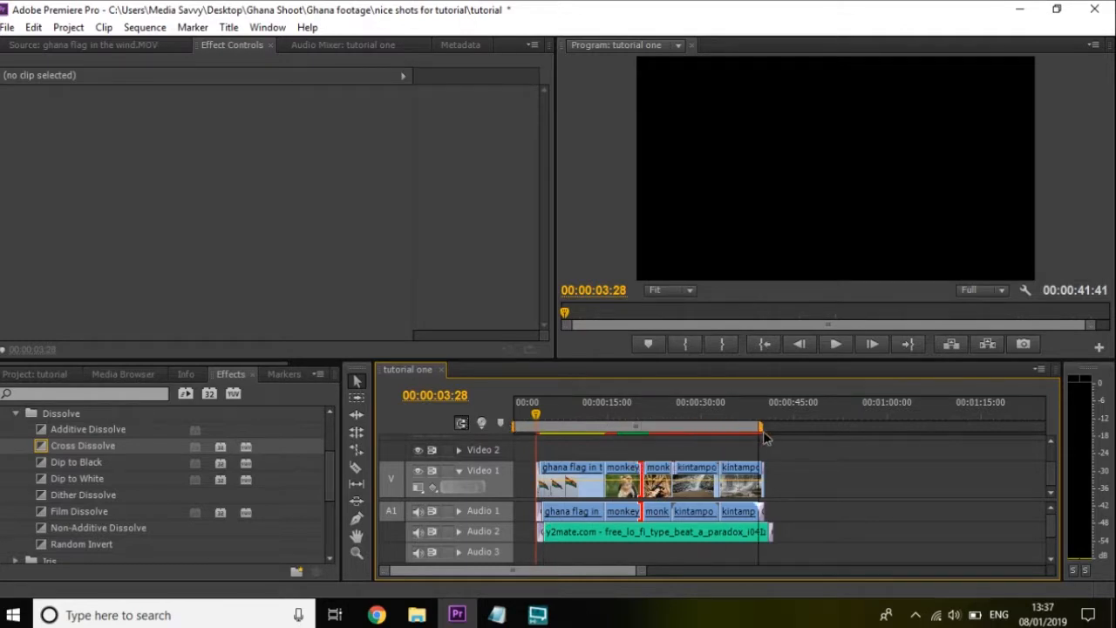
- Enlarge the Ghana flag clip on Video 1 to a Scale of 141 and set its Position to 469, 679
left_click(542, 419)
left_click_drag(543, 419, 574, 423)
left_click(593, 475)
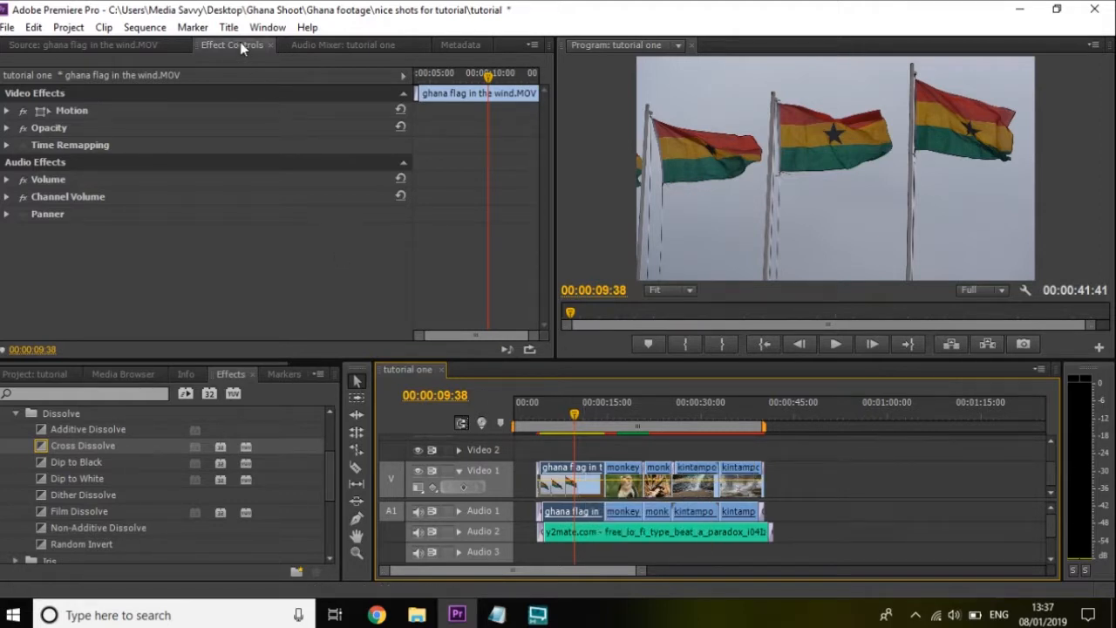
left_click(6, 111)
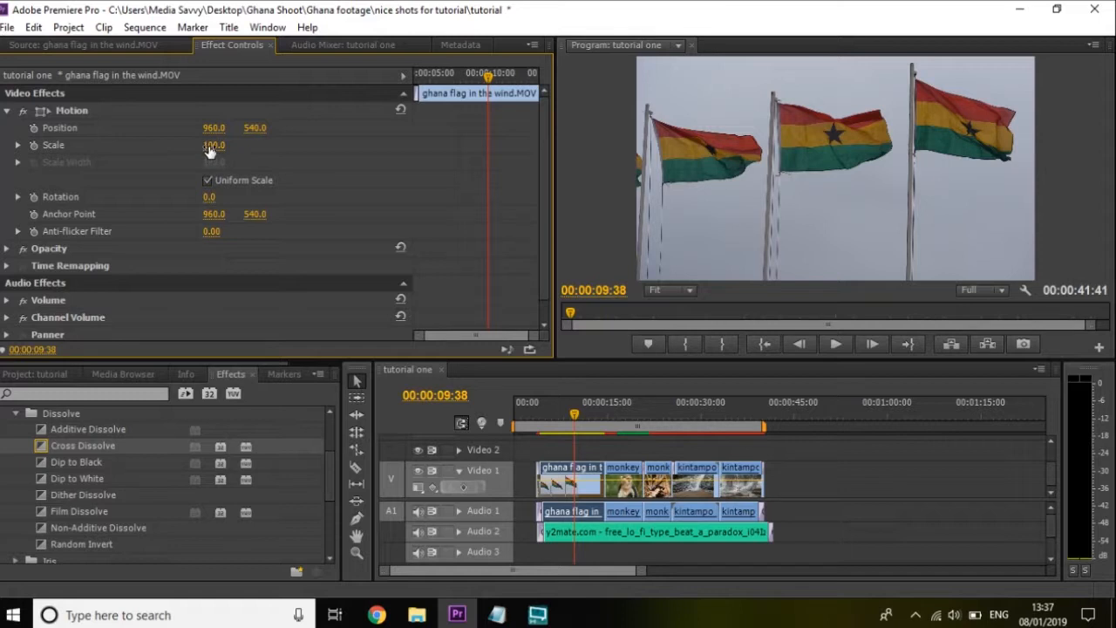
left_click_drag(210, 151, 289, 151)
left_click_drag(213, 144, 345, 129)
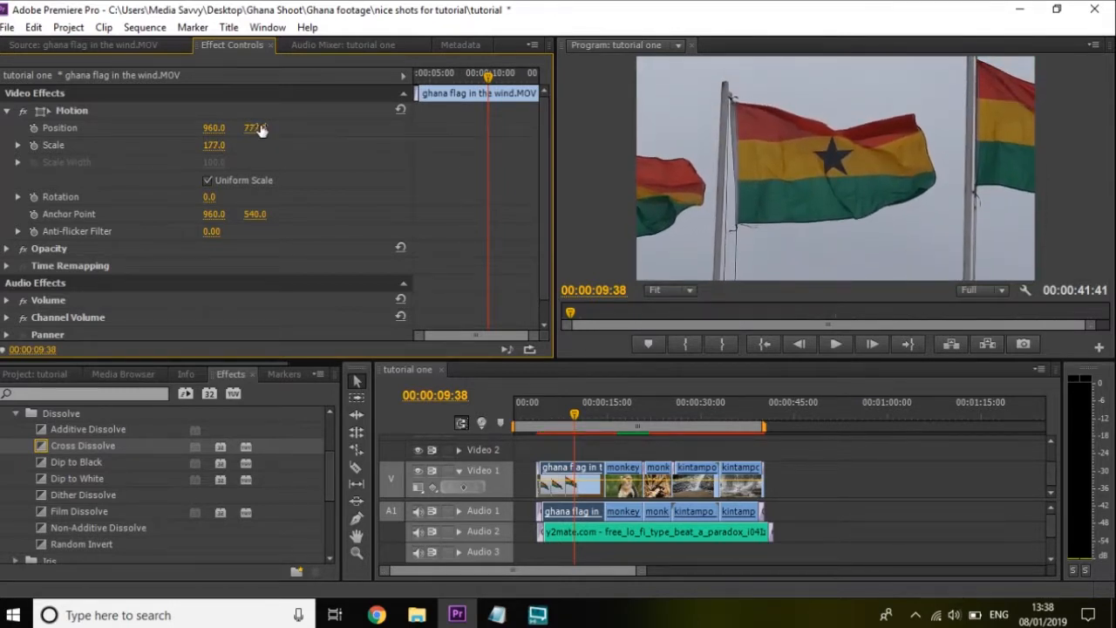
left_click_drag(214, 144, 226, 145)
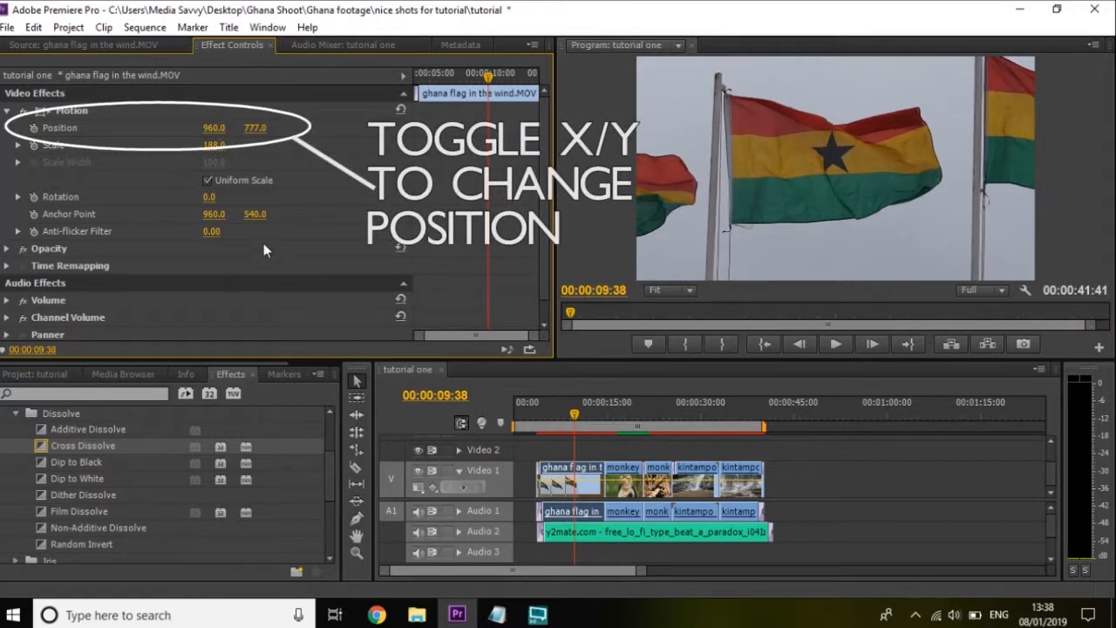
left_click_drag(214, 127, 182, 127)
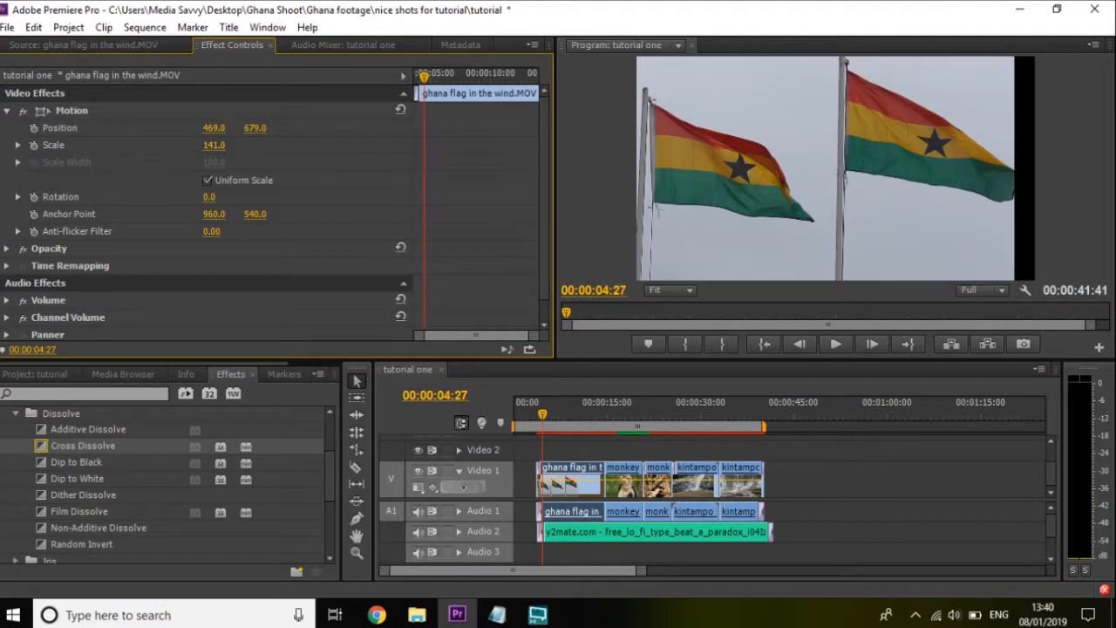
mouse_move(214, 146)
left_mouse_down()
mouse_move(256, 130)
mouse_move(225, 128)
left_mouse_up()
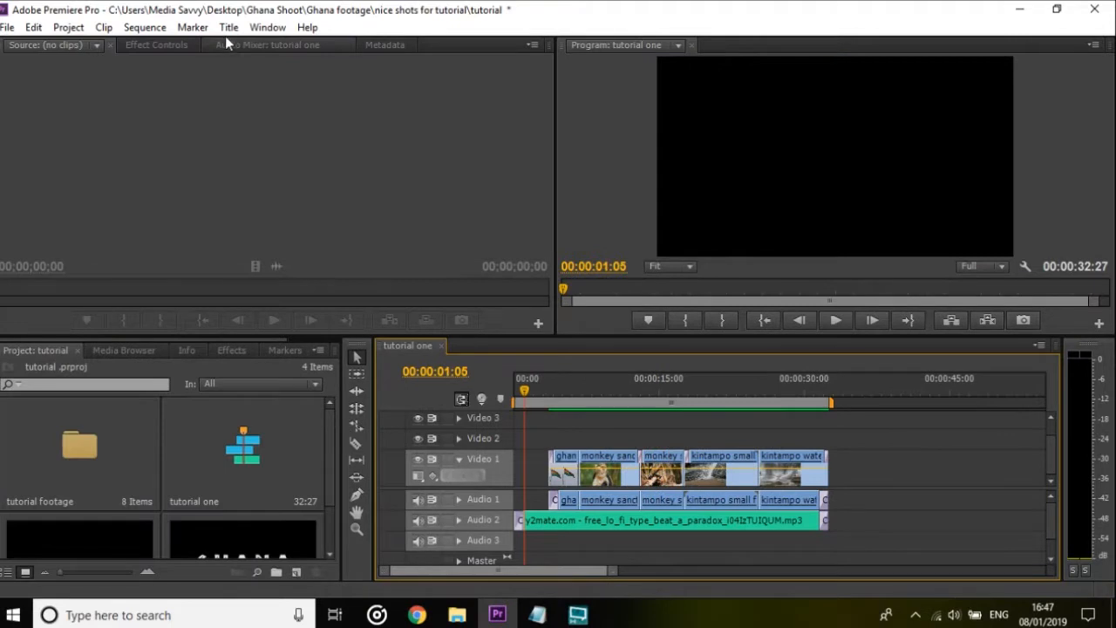
- Create a new default still title named "main title"
left_click(228, 27)
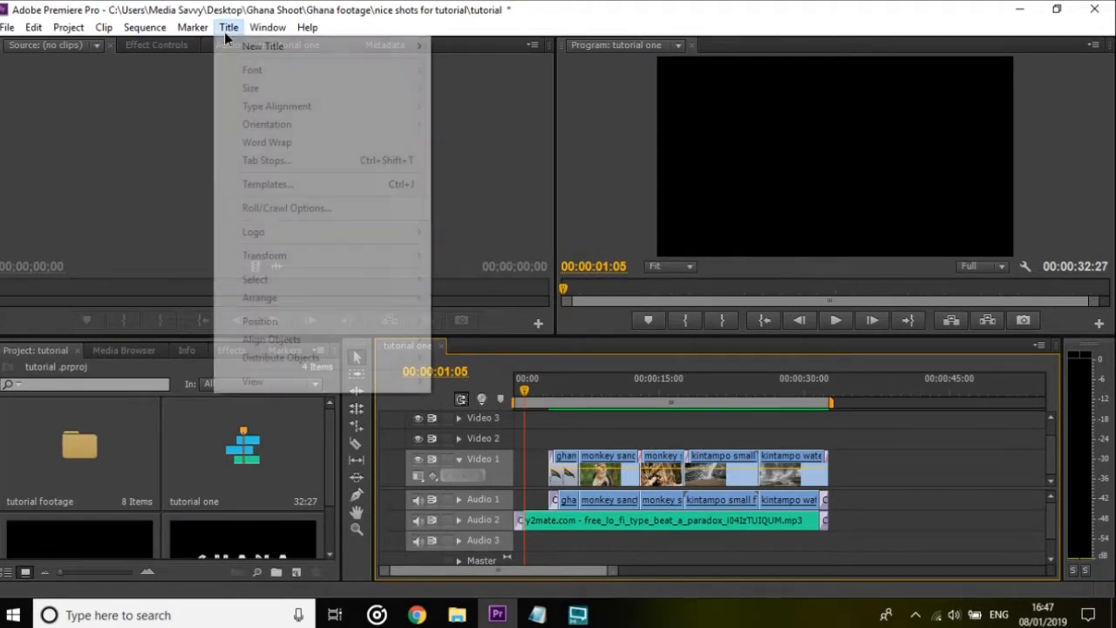
mouse_move(296, 52)
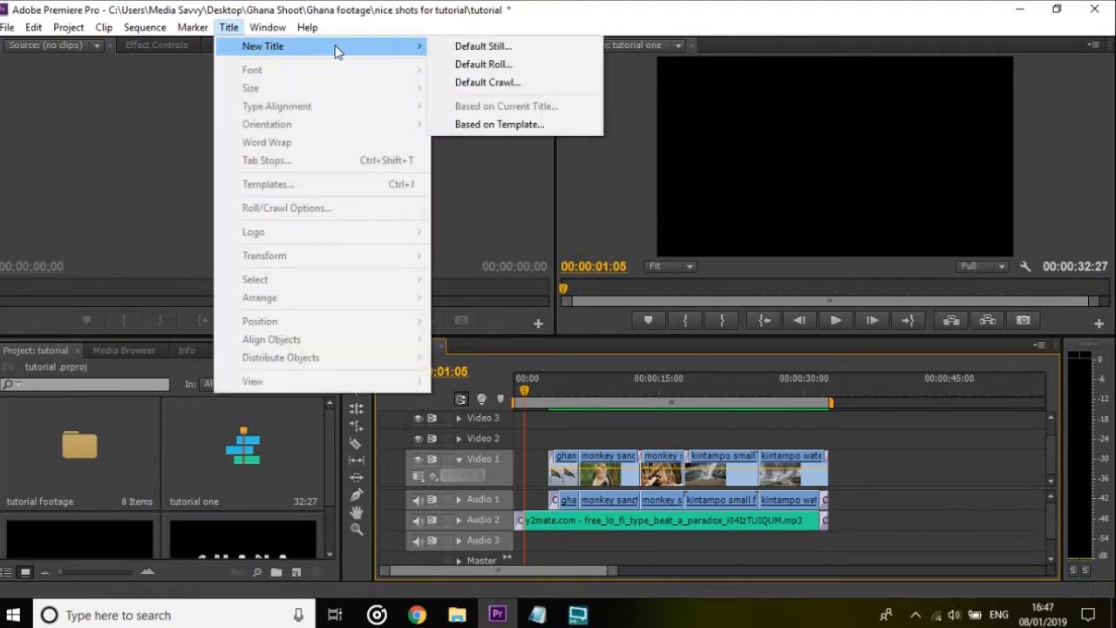
left_click(482, 47)
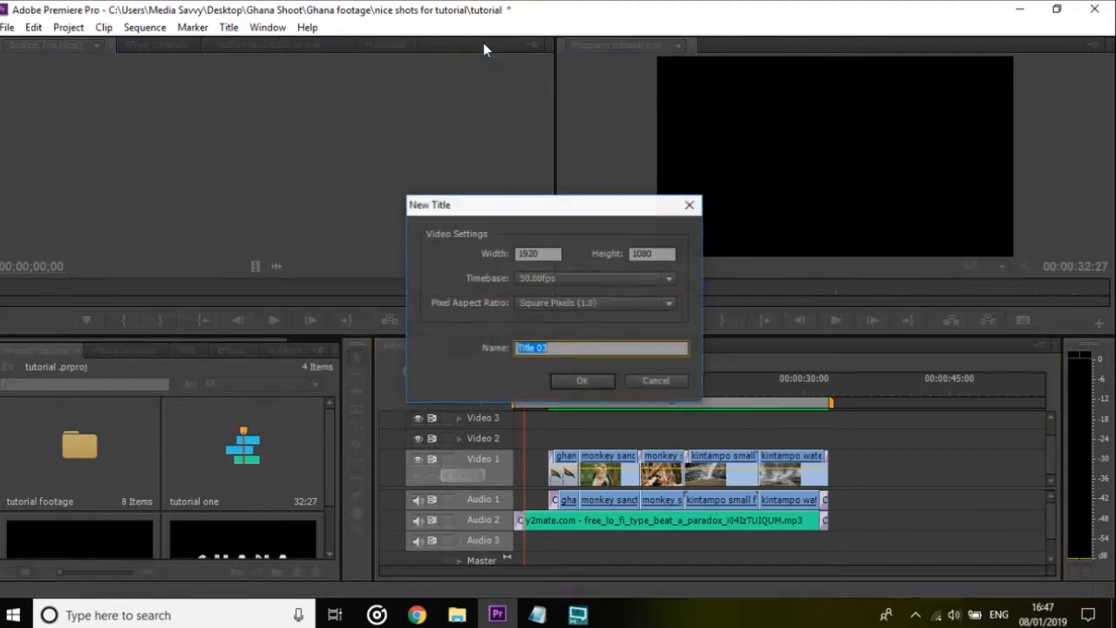
type("m")
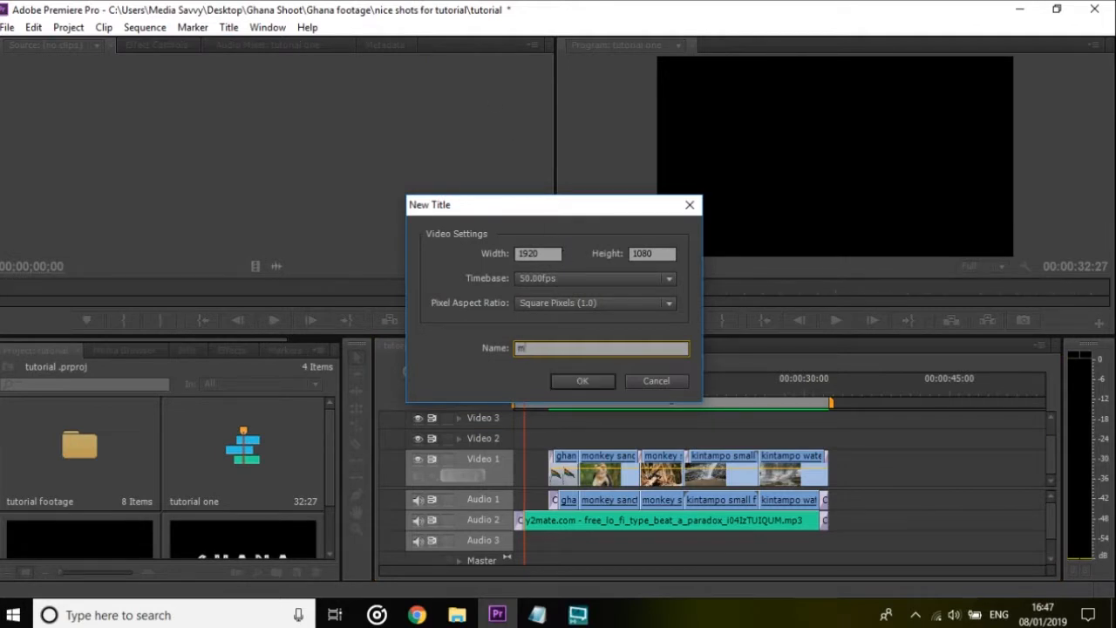
type("ain title")
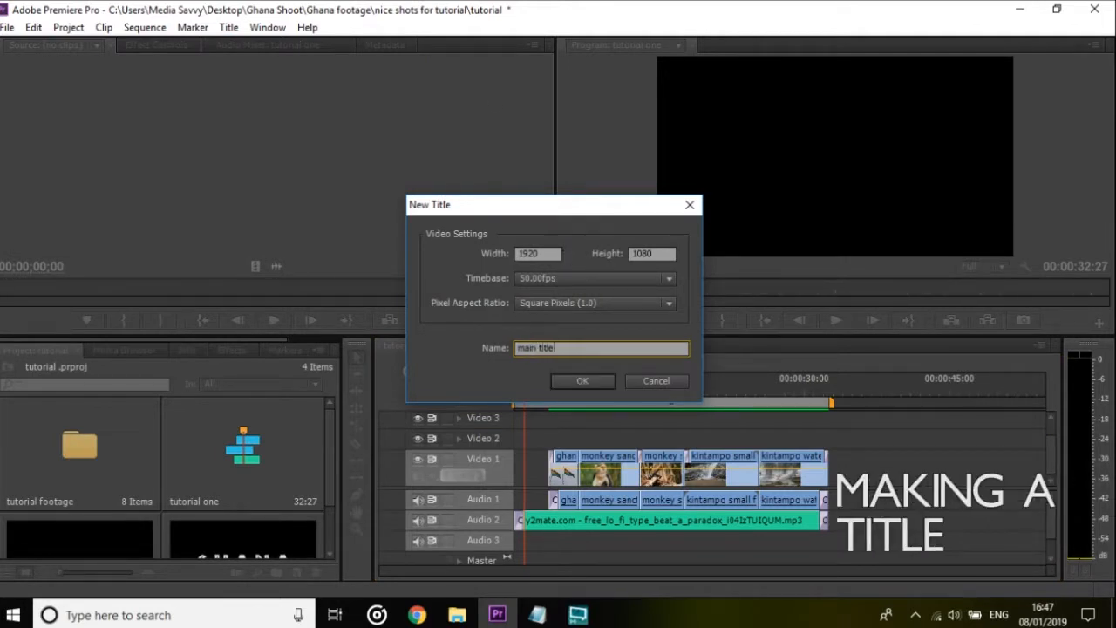
key("Return")
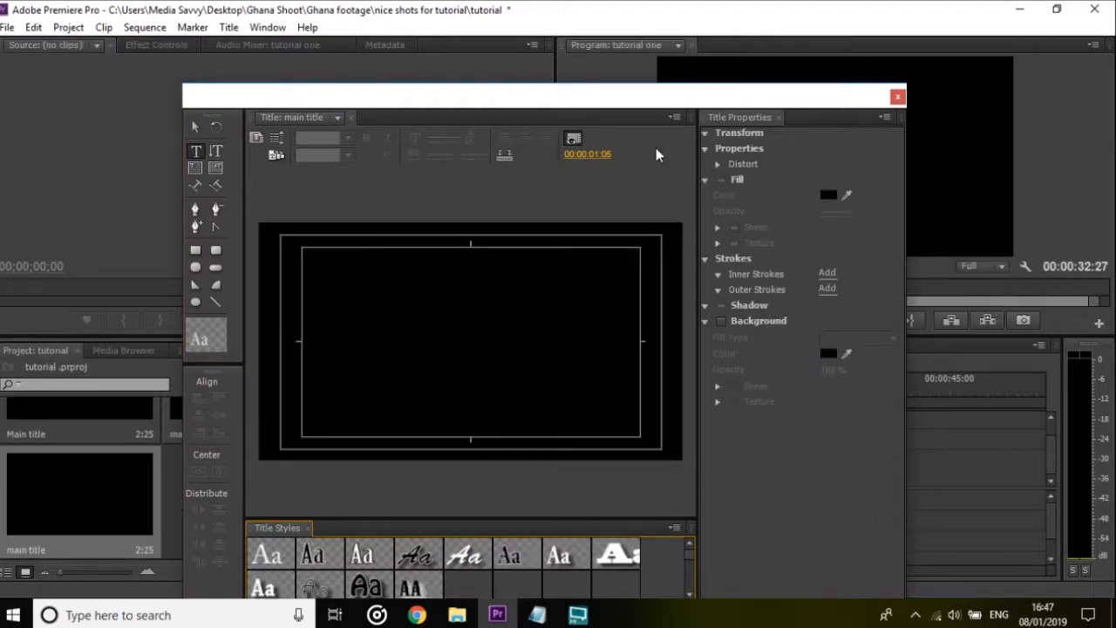
- Start a text object left of centre in the title frame and set its font to African
left_click_drag(635, 106, 643, 75)
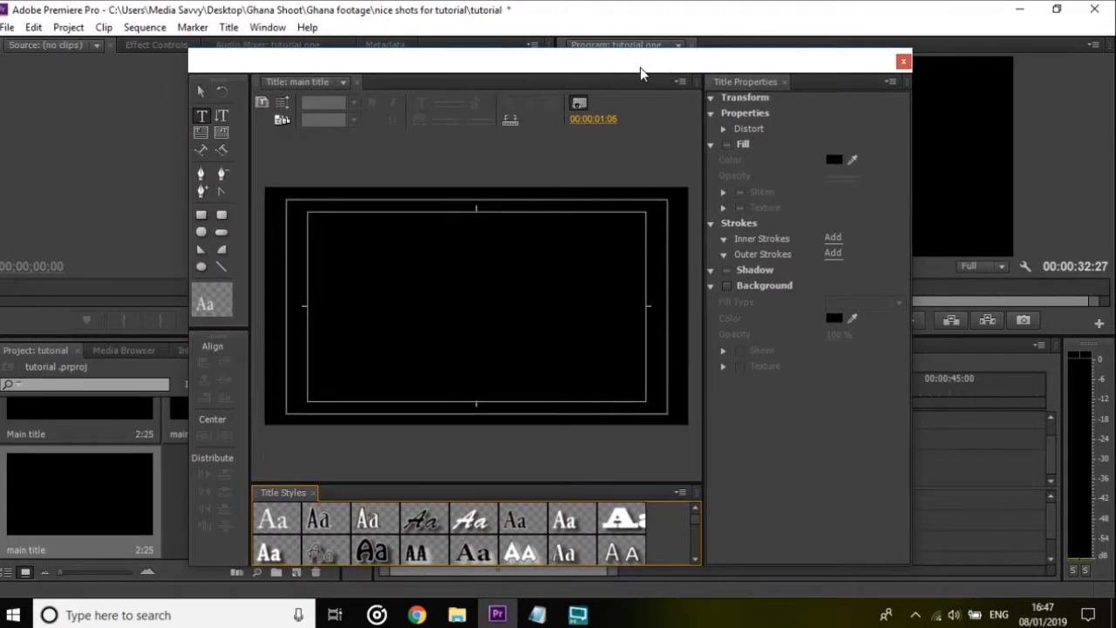
left_click(391, 306)
left_click(392, 306)
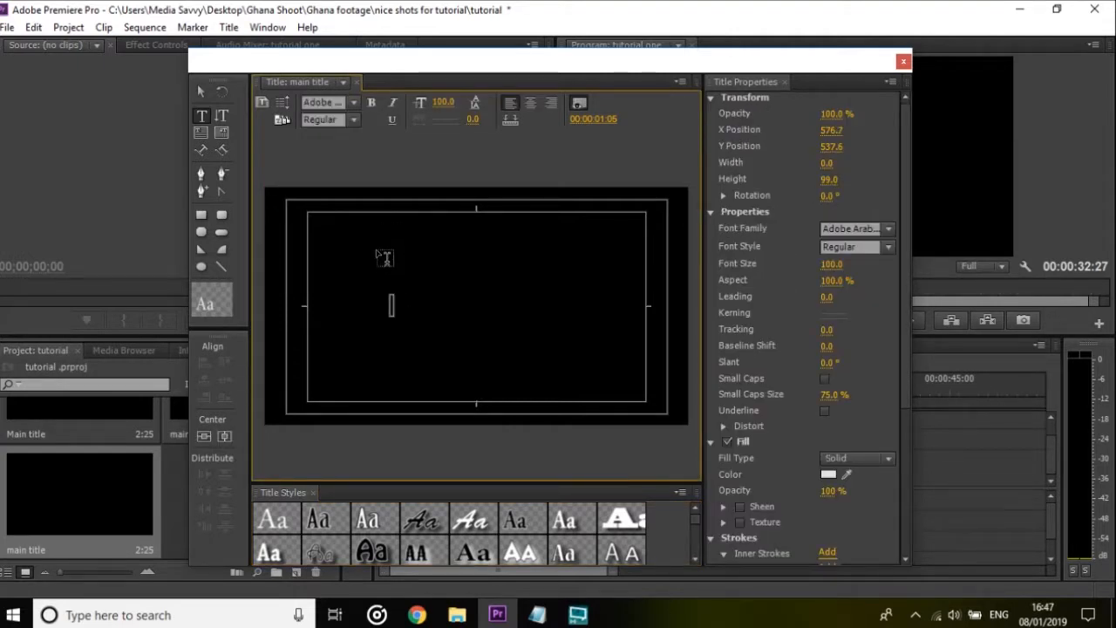
left_click(353, 104)
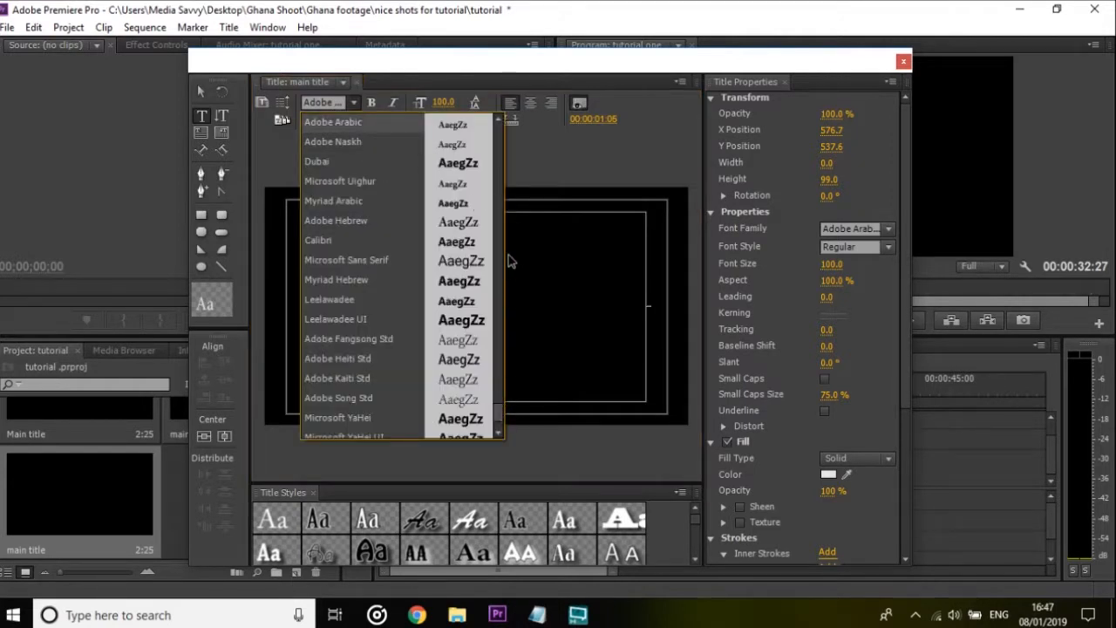
scroll(505, 259, "up", 2)
scroll(490, 177, "up", 10)
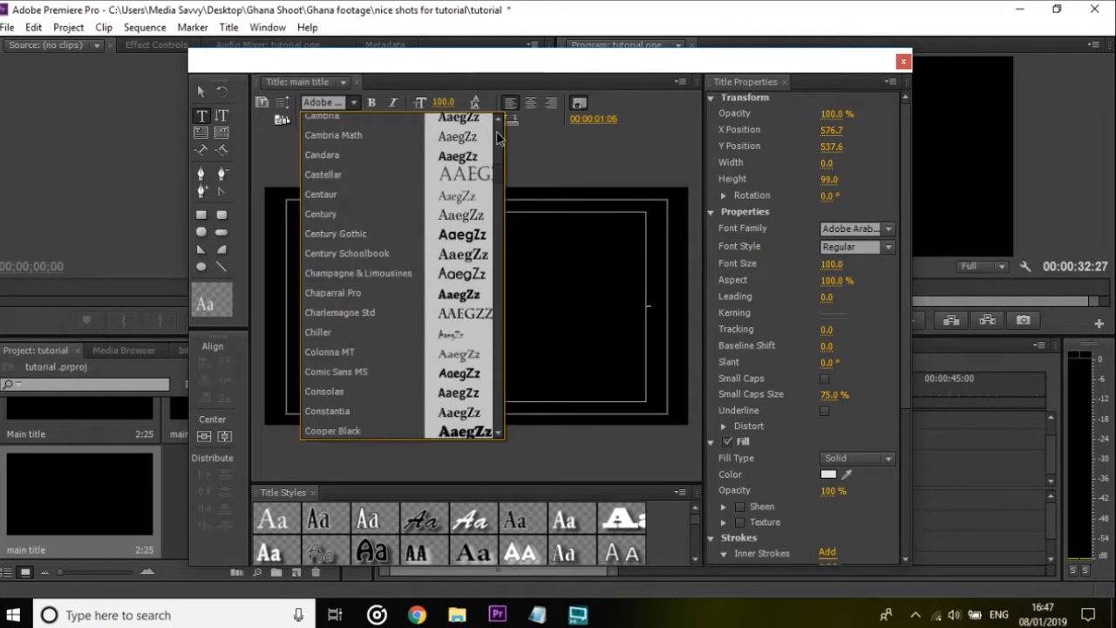
scroll(497, 137, "up", 10)
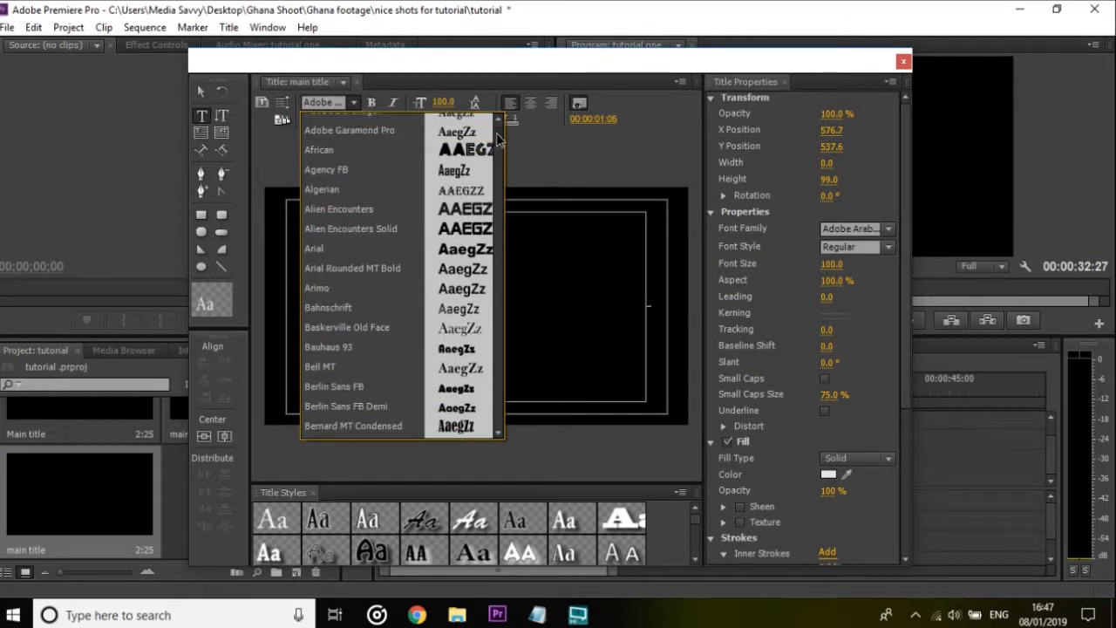
left_click(347, 152)
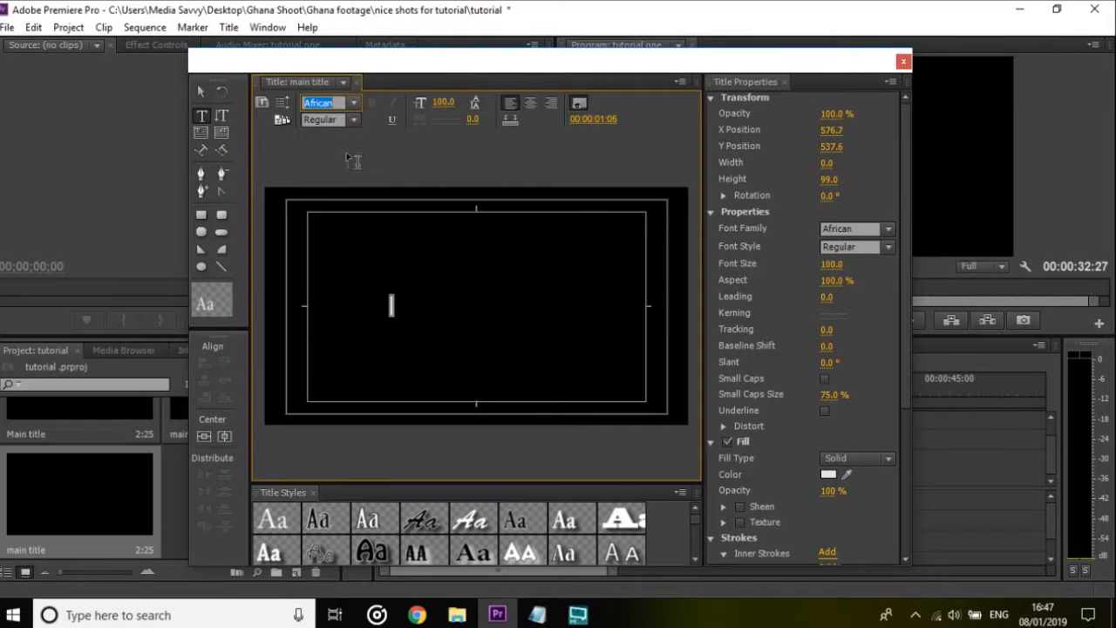
left_click(392, 304)
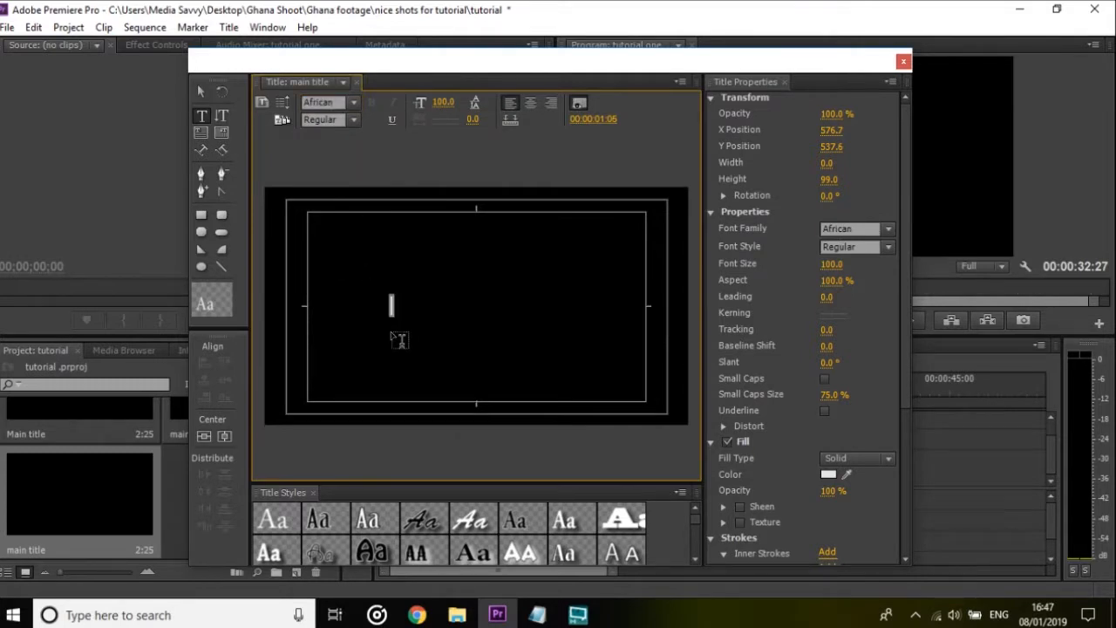
- Enter GHANA as the title text at font size 137 and centre it vertically and horizontally in the frame
left_click_drag(440, 102, 454, 102)
type("GHANA")
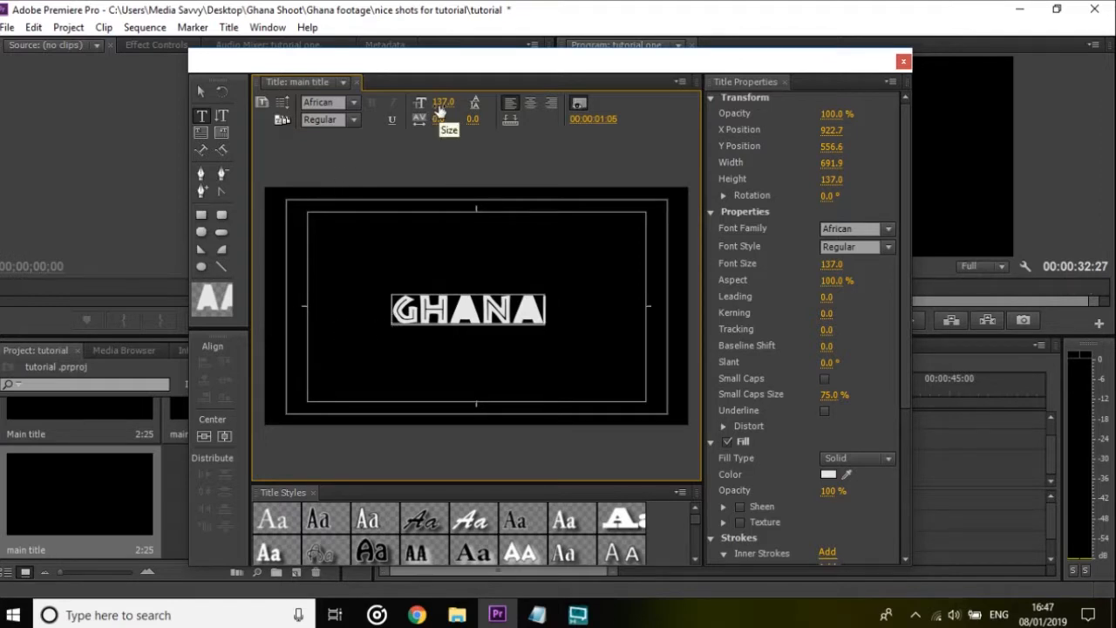
left_click(206, 437)
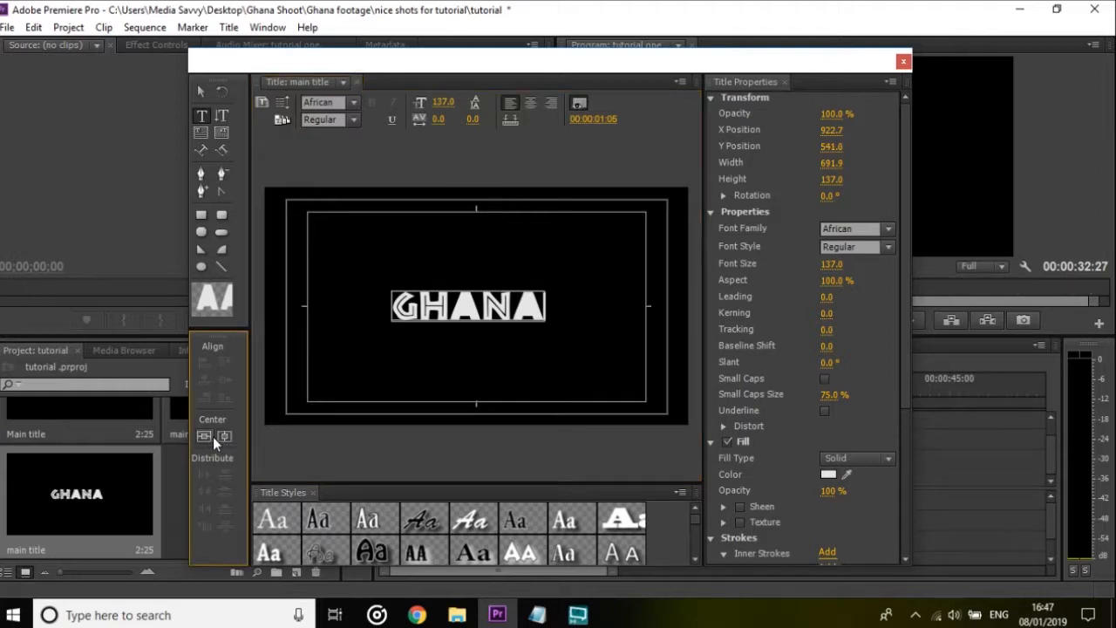
left_click(219, 437)
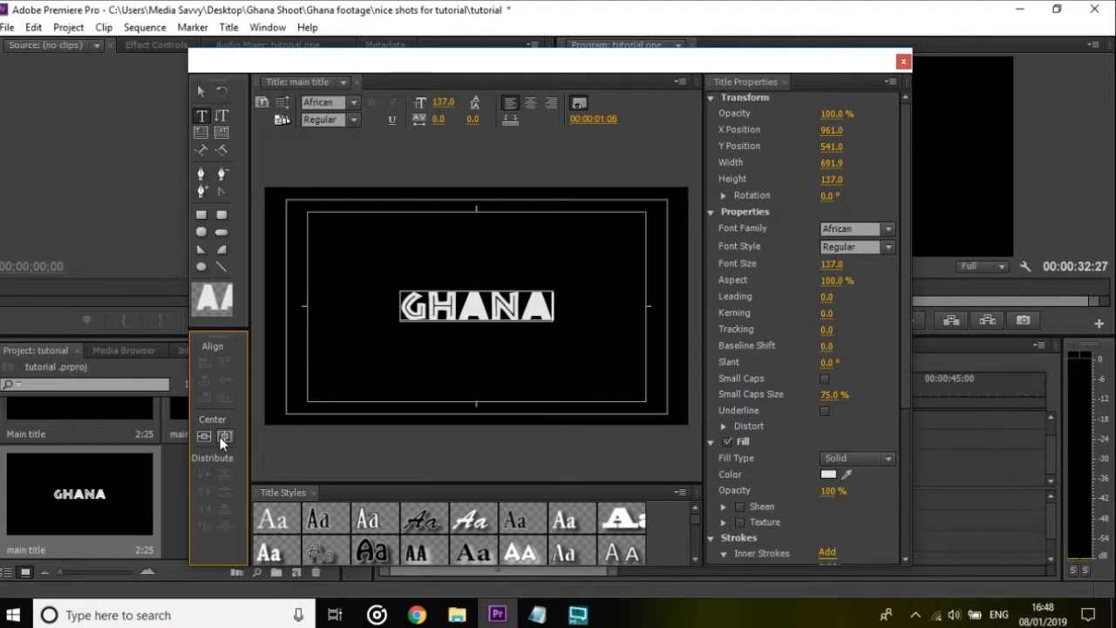
- Select all letters of the GHANA title text and set their kerning to 70
left_click(440, 120)
left_click_drag(440, 120, 452, 121)
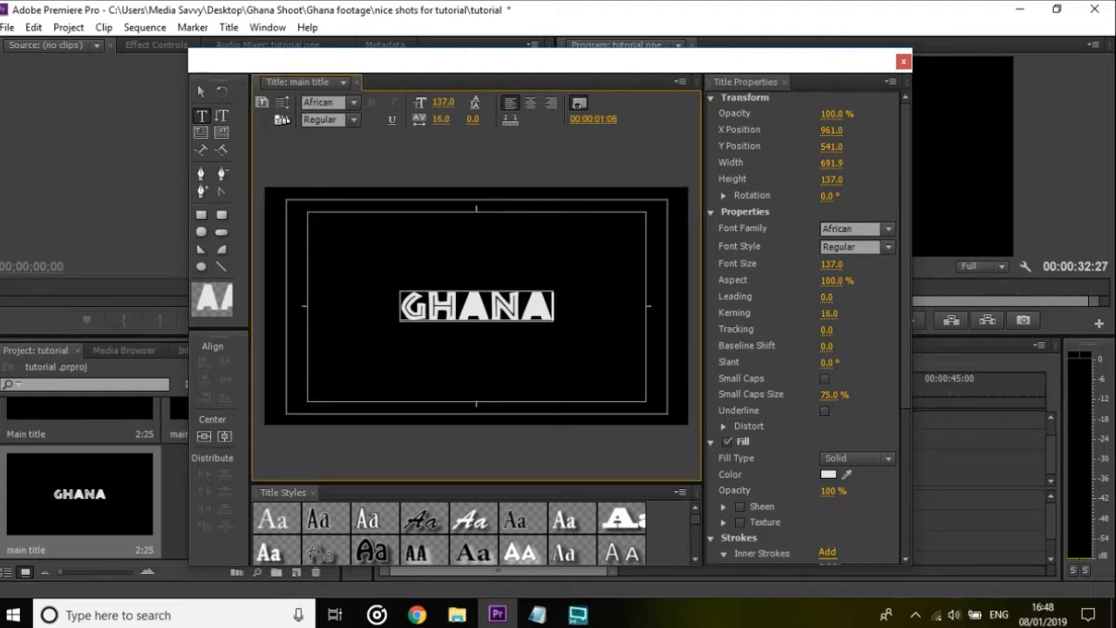
left_click_drag(549, 307, 392, 307)
left_click_drag(440, 120, 494, 121)
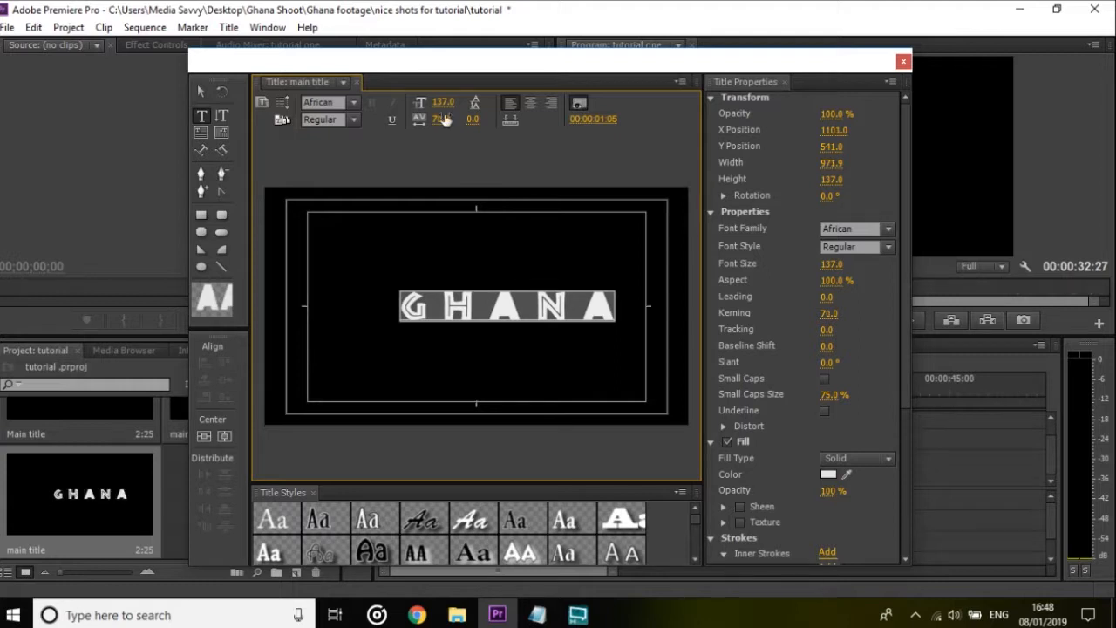
- Centre the GHANA text vertically and horizontally in the frame again, deselect it and close the title editor
left_click(224, 435)
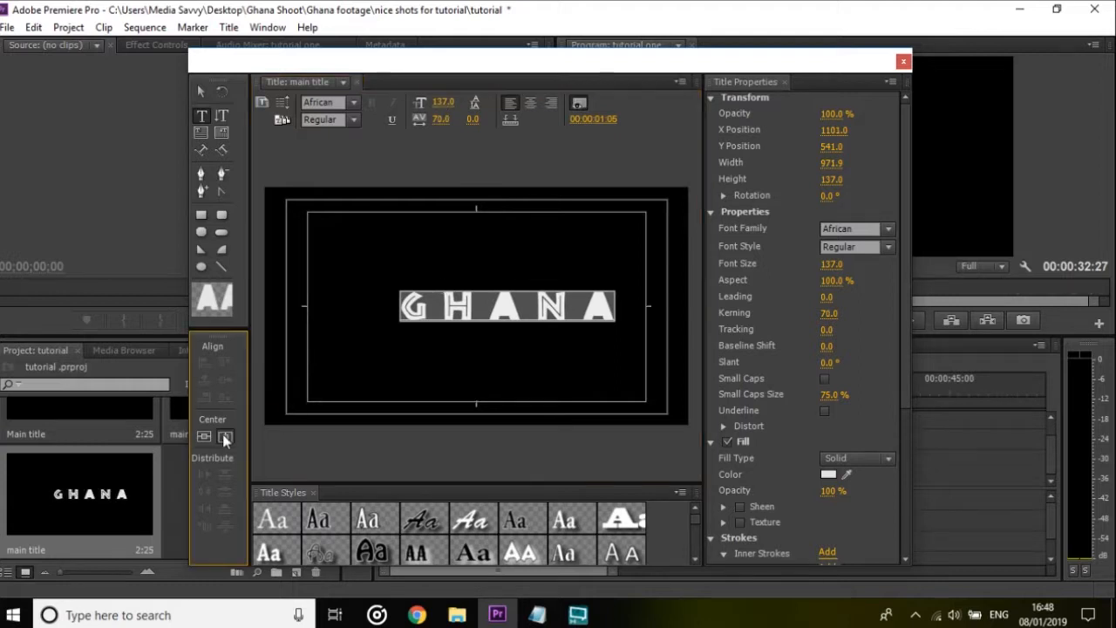
left_click(207, 440)
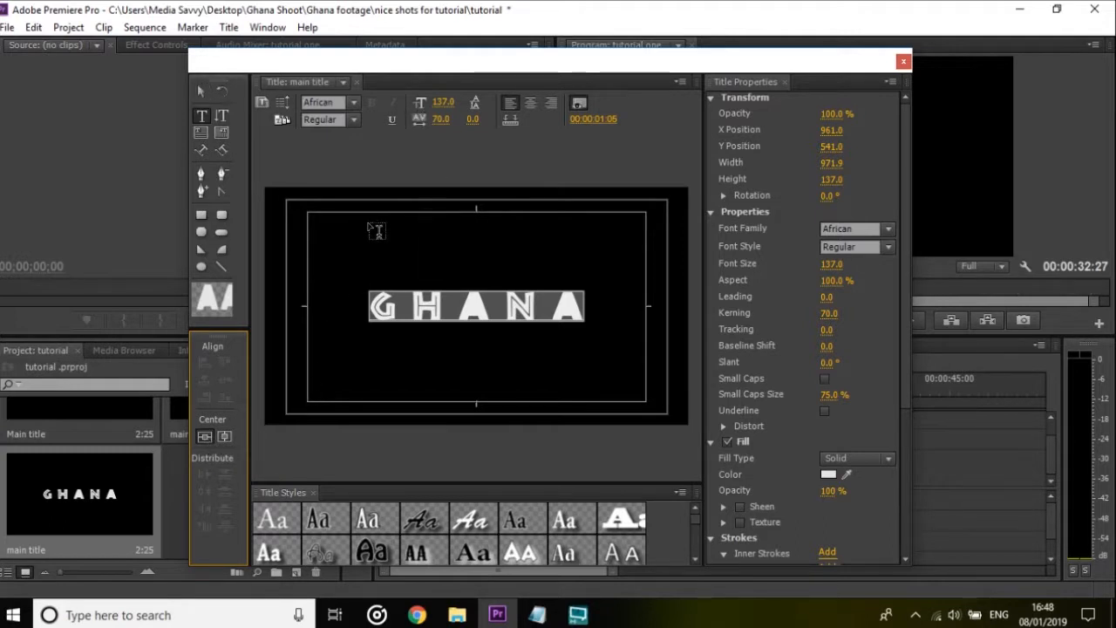
left_click(200, 90)
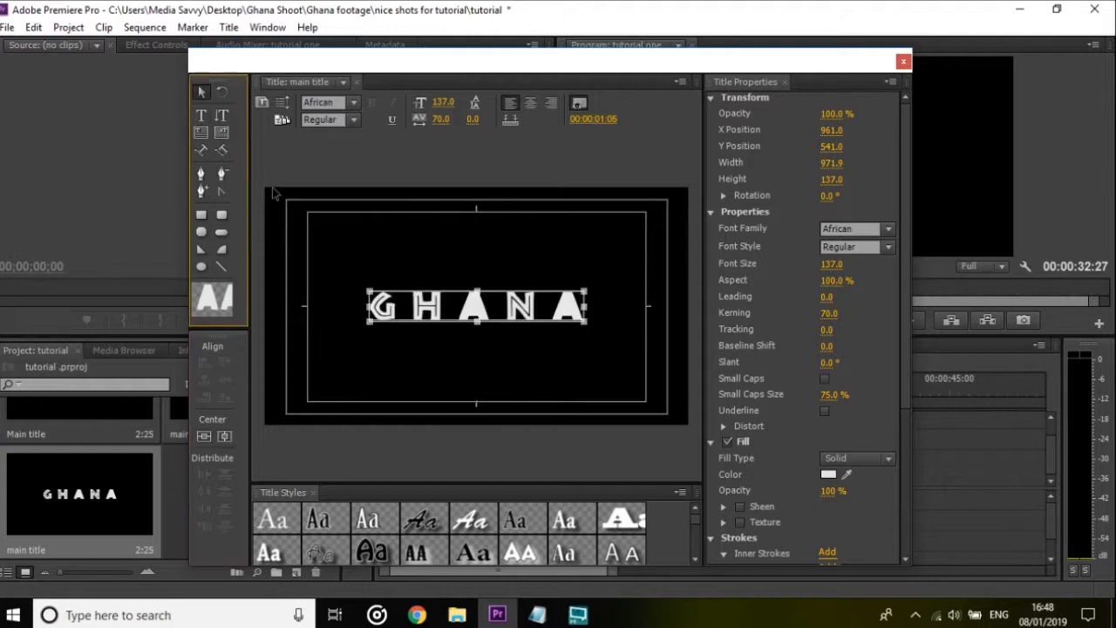
left_click(364, 238)
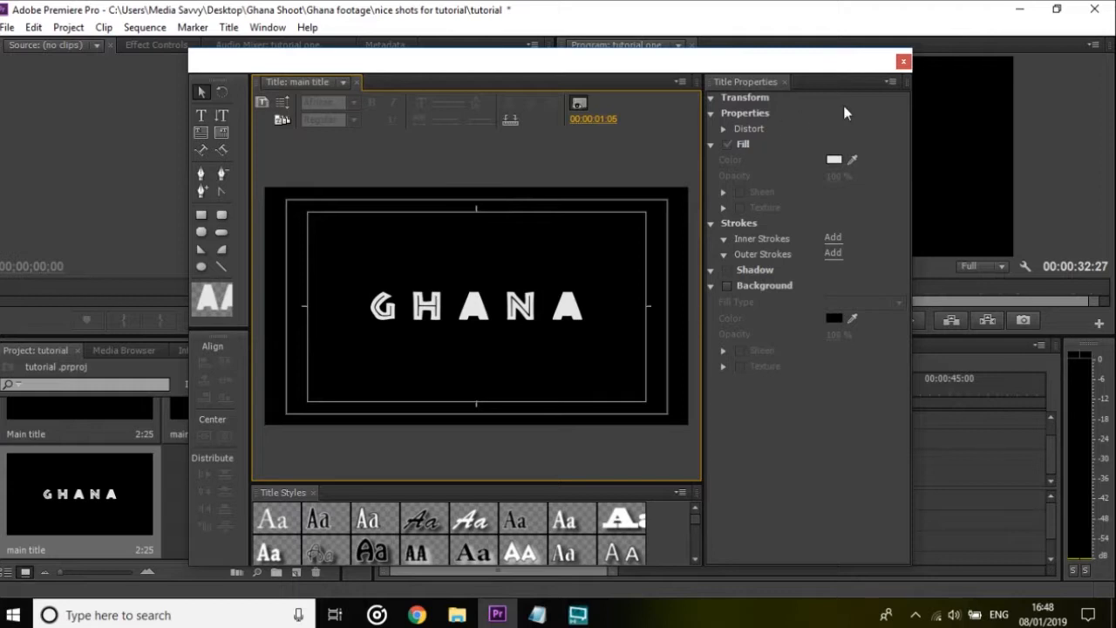
left_click(903, 64)
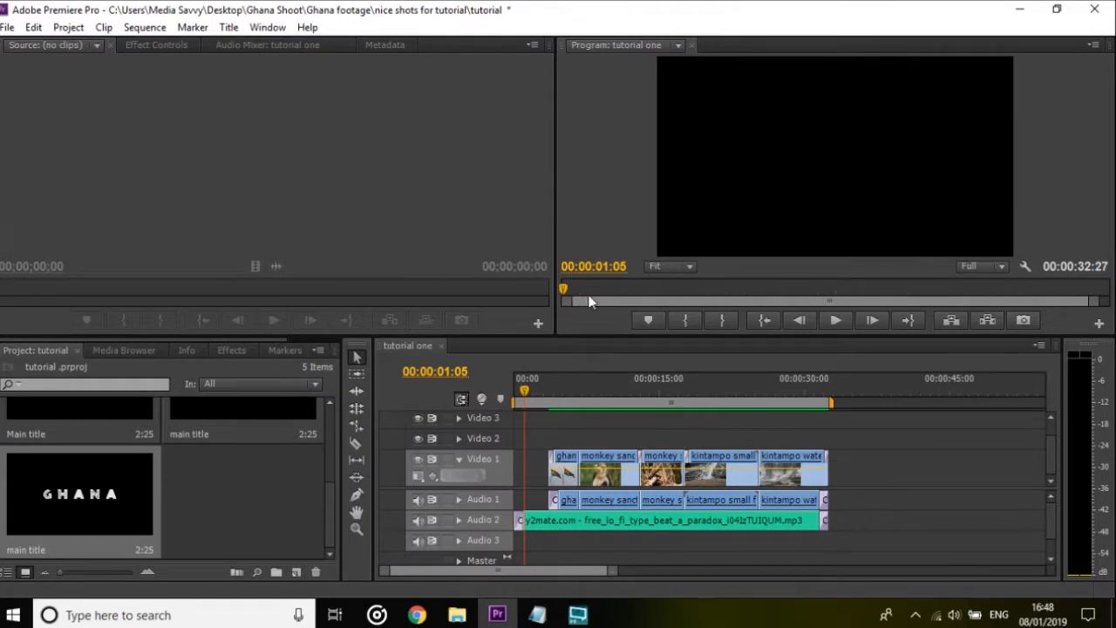
- Place the GHANA main title before the Ghana flag clip on Video 1 and shorten it at both ends
left_click_drag(86, 510, 521, 469)
left_click_drag(611, 574, 549, 572)
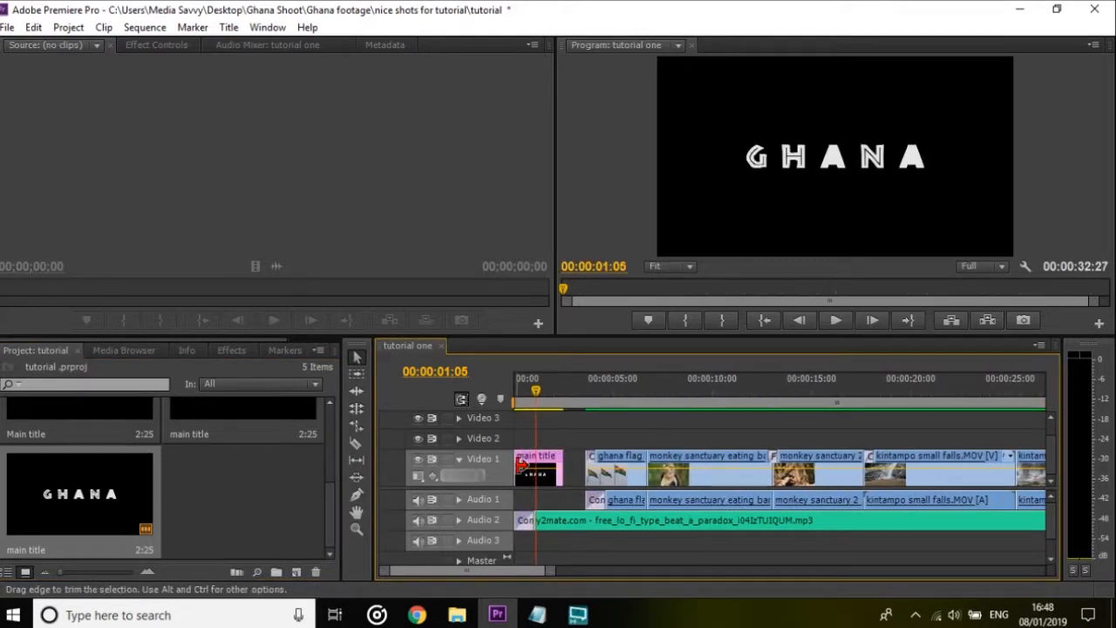
left_click_drag(520, 462, 531, 466)
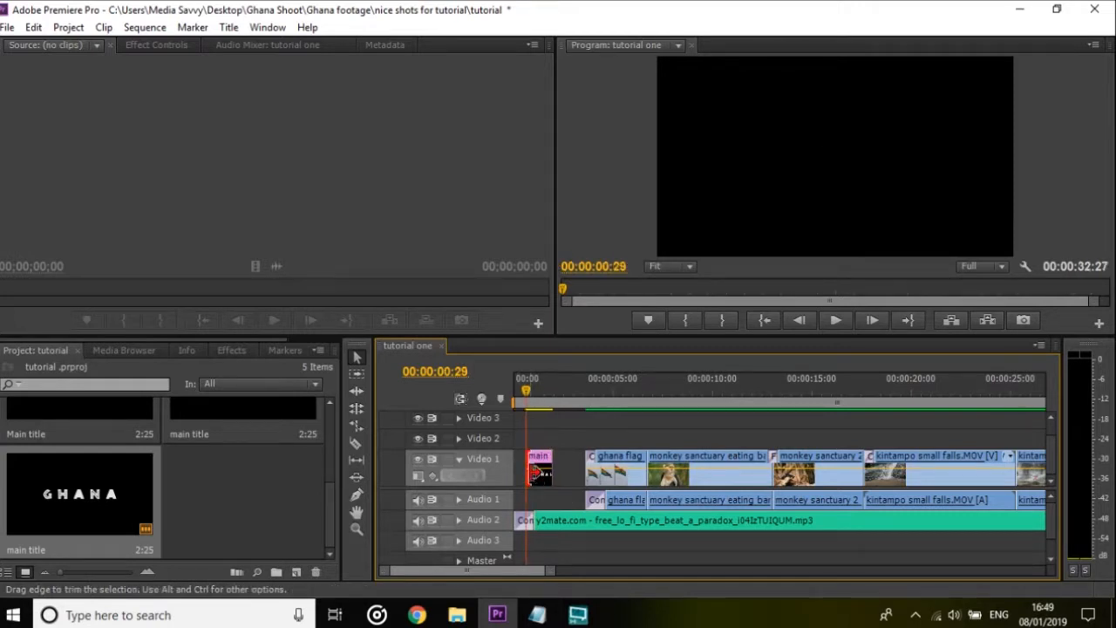
- Apply the default transition to both the start and the end of the main title clip
right_click(534, 471)
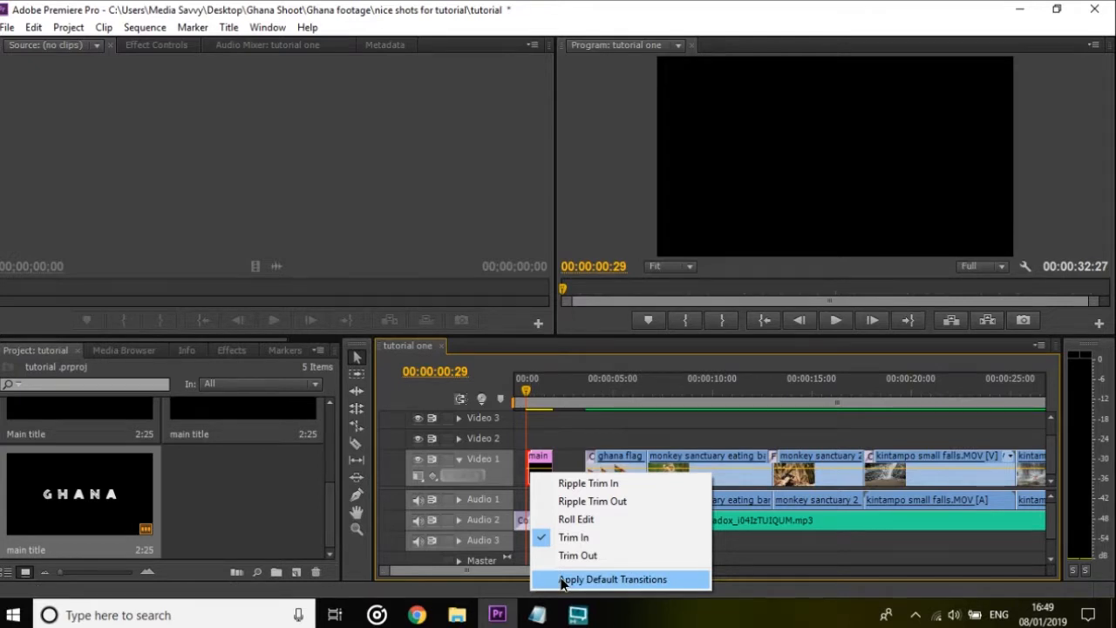
left_click(613, 579)
right_click(544, 462)
left_click(593, 568)
- Move the main title clip earlier on Video 1 and play the sequence from its start
mouse_move(544, 471)
left_mouse_down()
mouse_move(559, 470)
mouse_move(537, 467)
left_mouse_up()
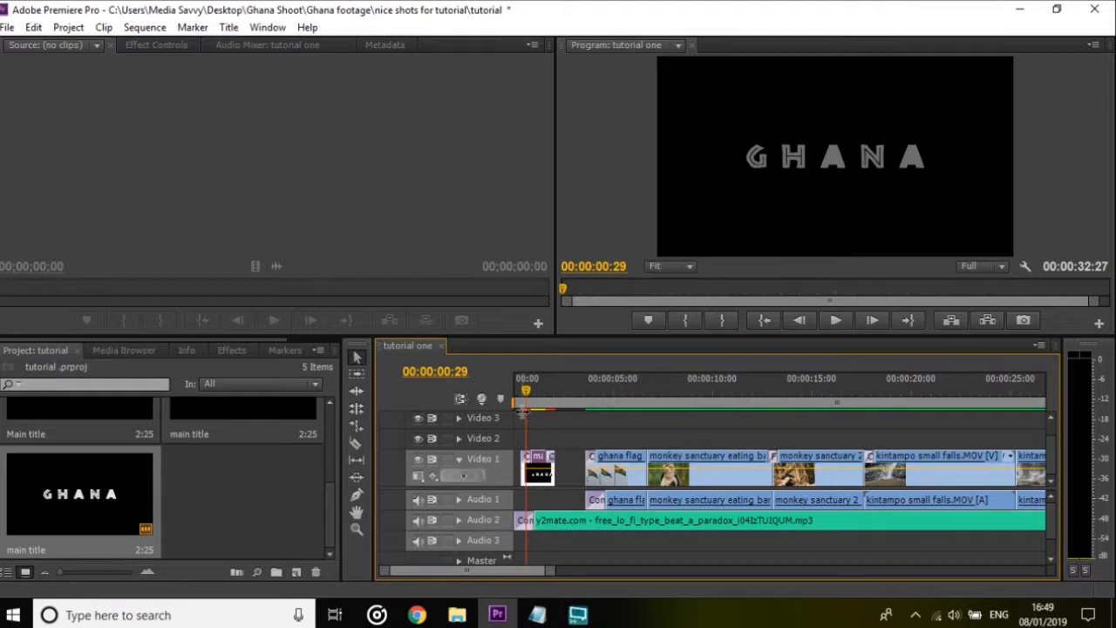
left_click_drag(526, 391, 519, 393)
left_click_drag(548, 478, 538, 474)
left_click_drag(518, 392, 511, 393)
key("space")
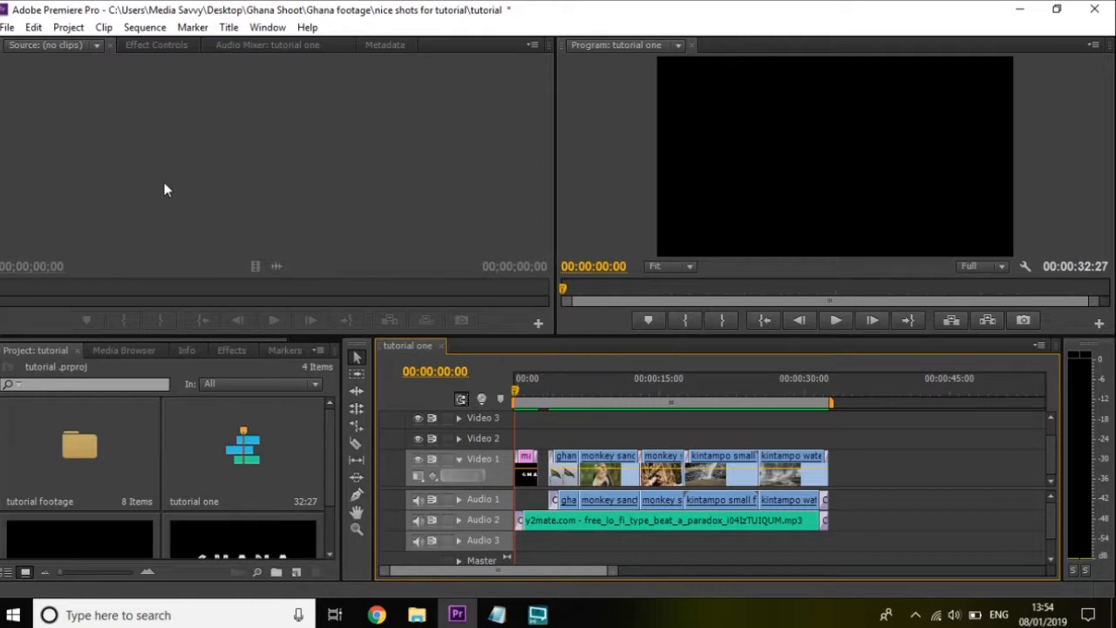
- Open the media export settings for the tutorial one sequence and set the format to H.264
left_click(7, 29)
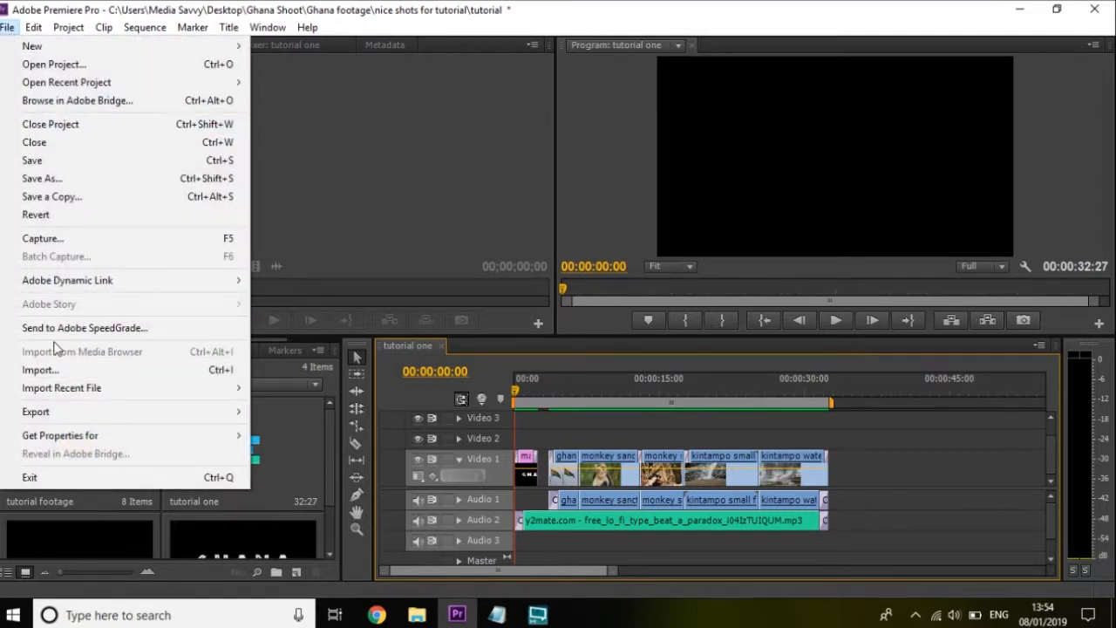
mouse_move(216, 417)
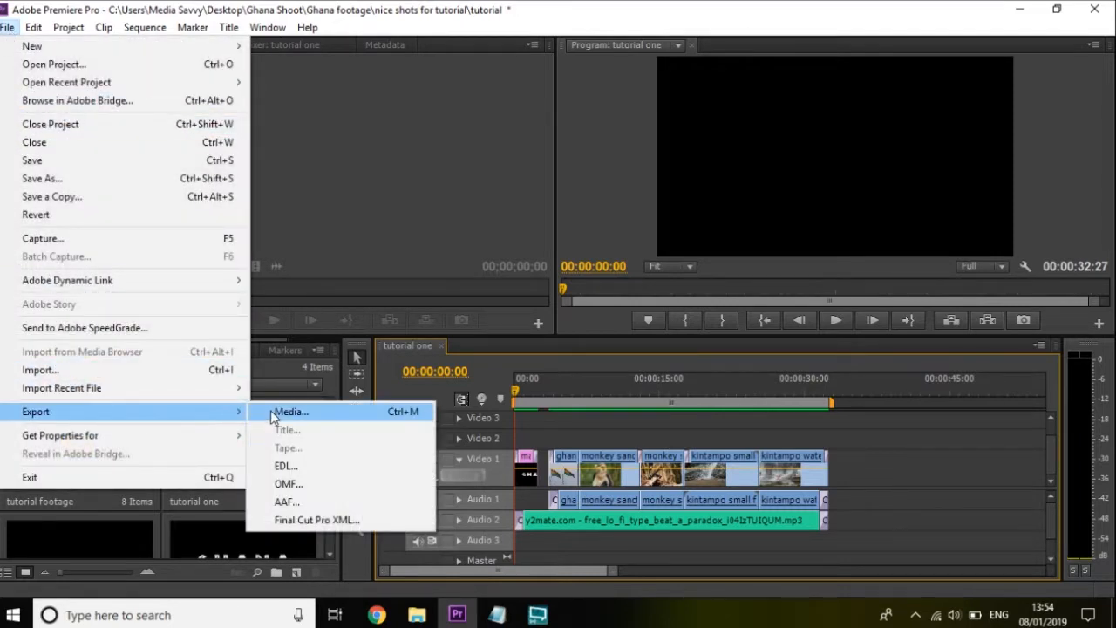
left_click(273, 414)
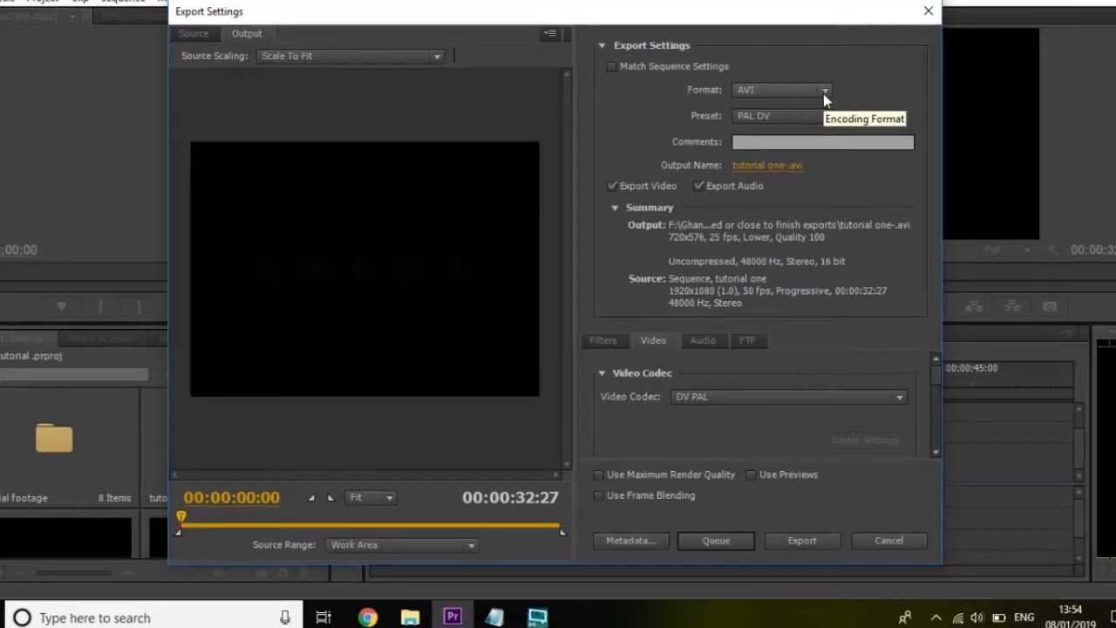
left_click(809, 117)
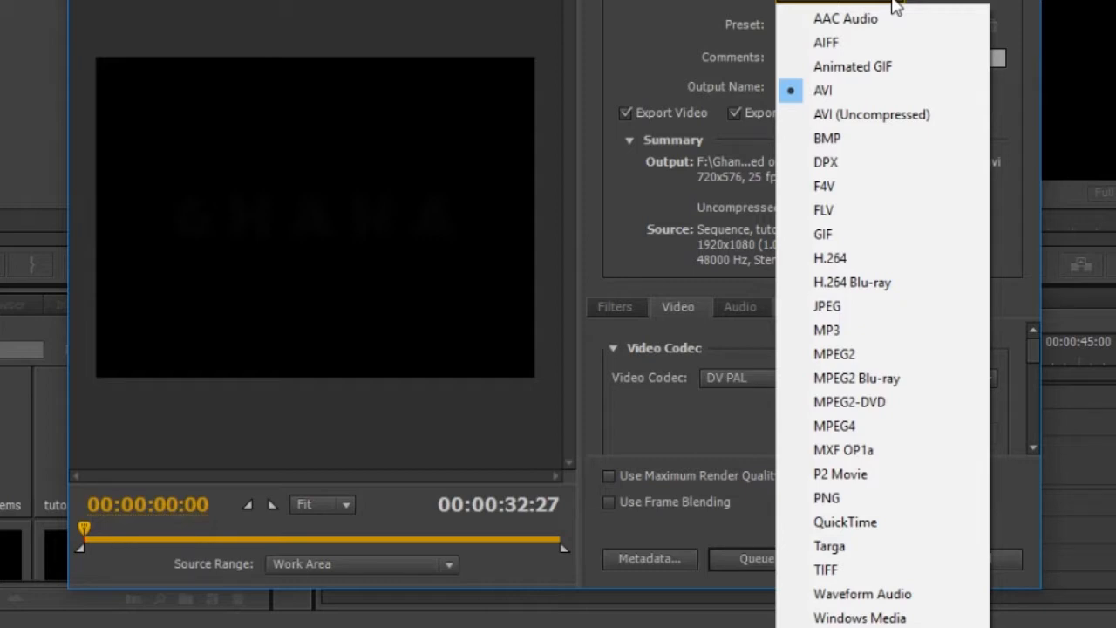
left_click(859, 250)
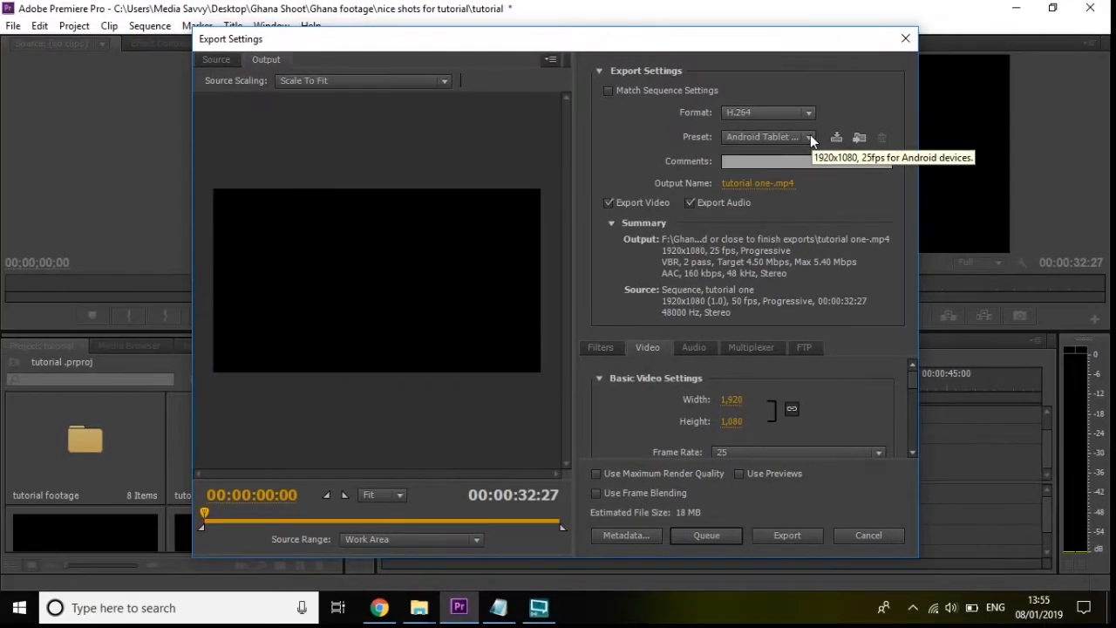
- Set the export preset to HD 720p 25
left_click(809, 137)
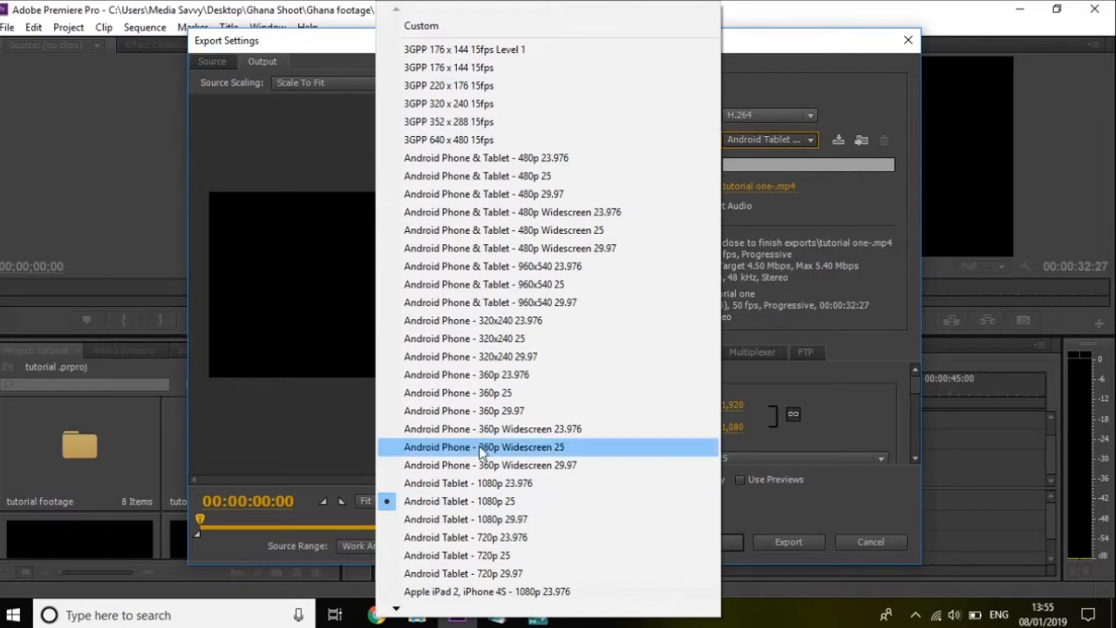
mouse_move(398, 615)
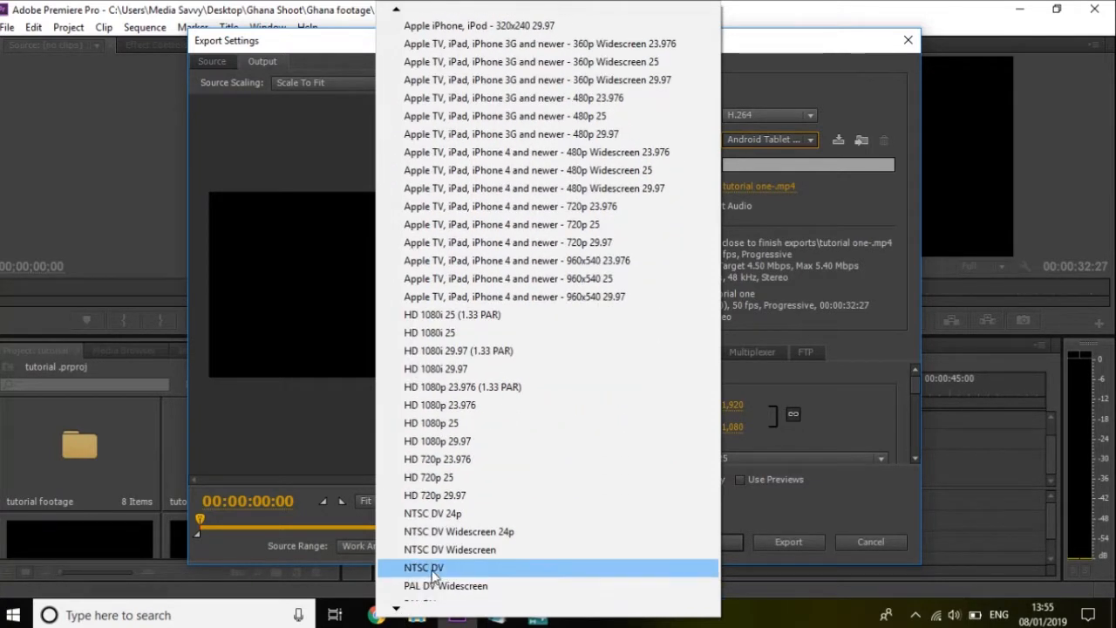
left_click(462, 479)
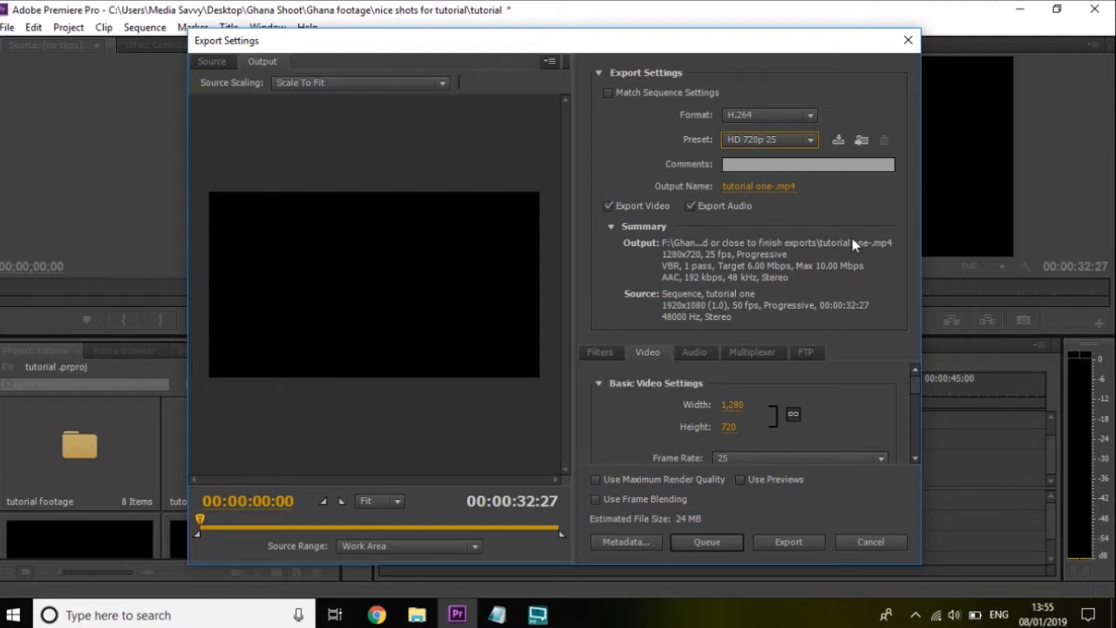
- Name the output file "tutorial one finished" in the nice shots for tutorial folder and export the video
left_click(751, 186)
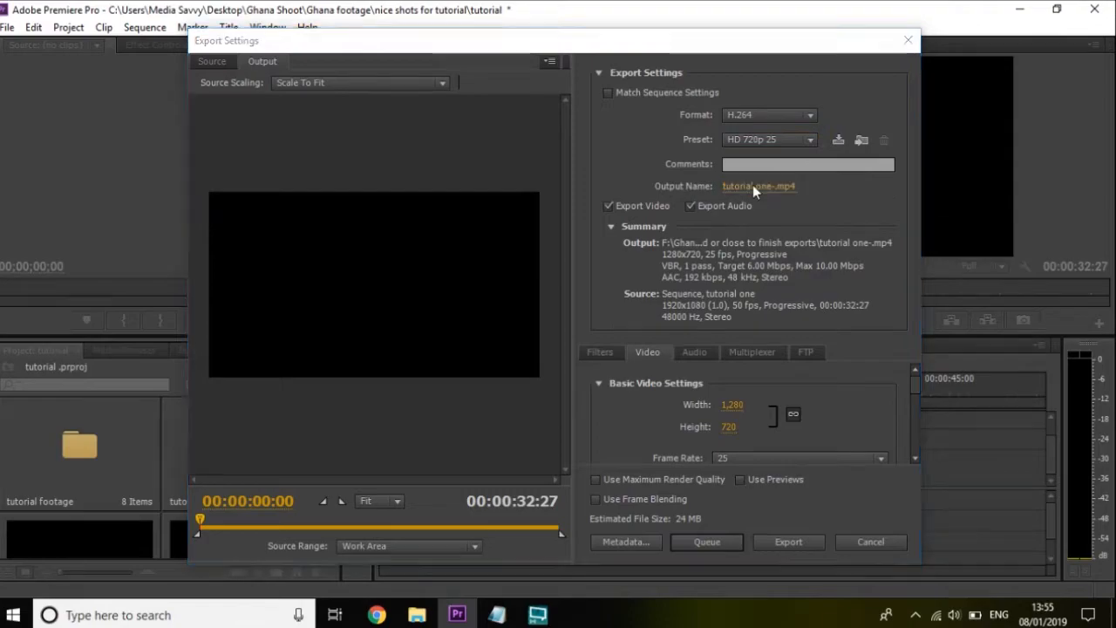
key("BackSpace")
type("finished")
key("Return")
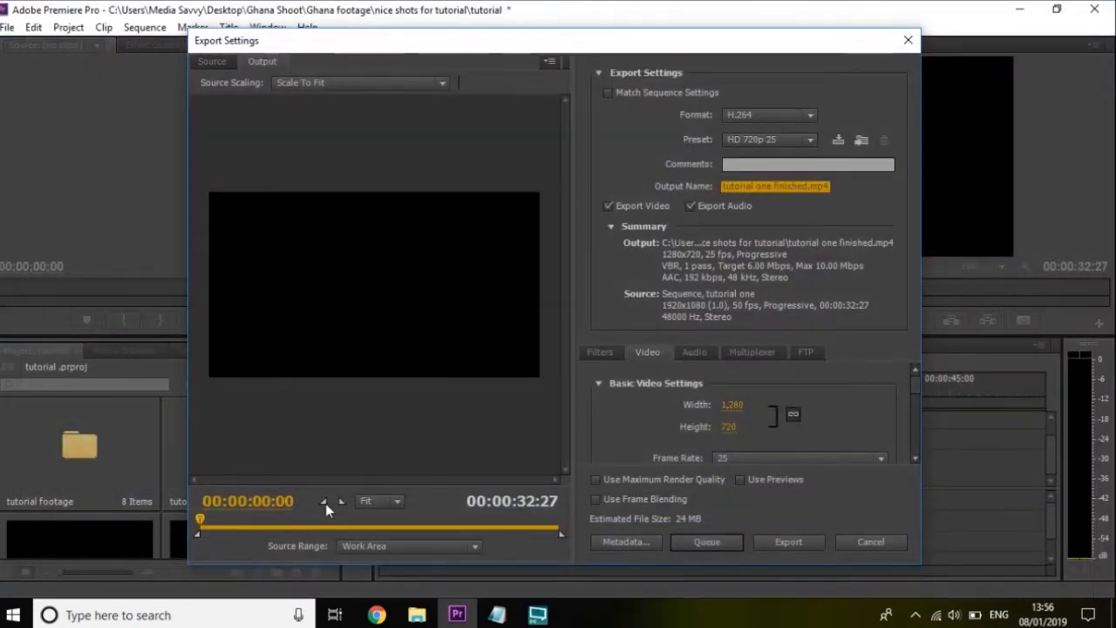
left_click(788, 541)
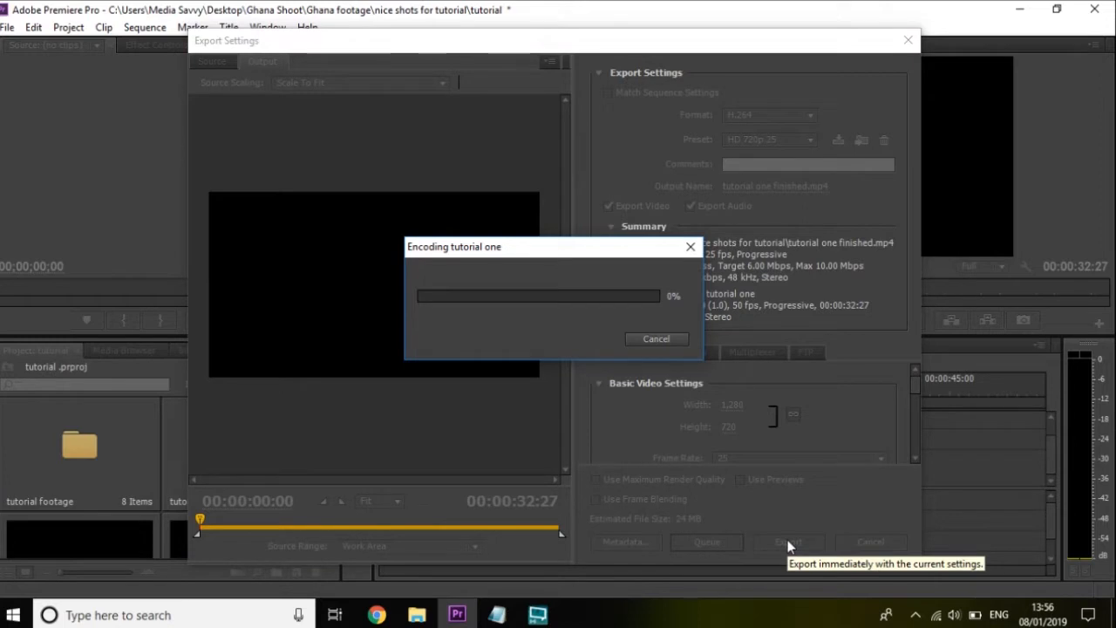